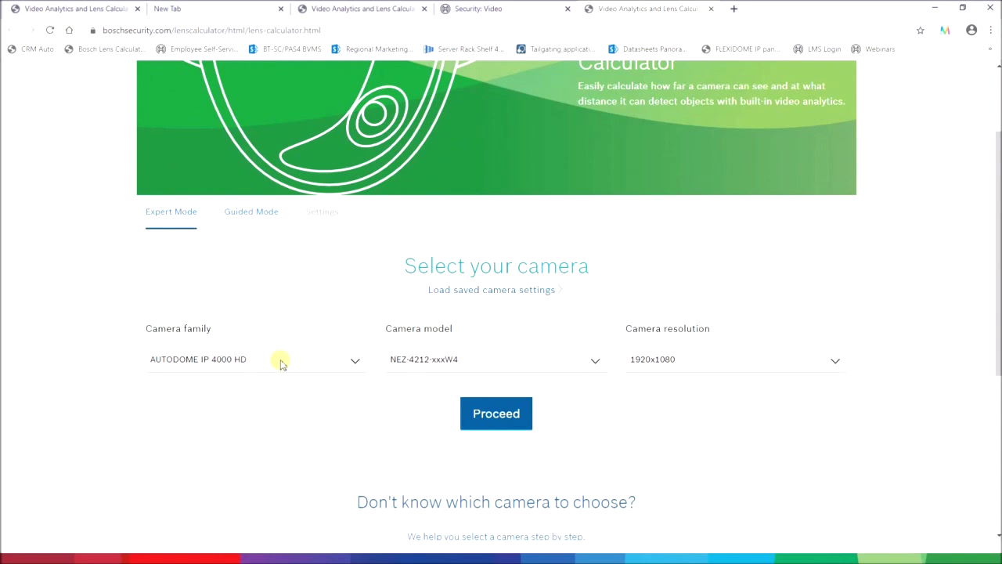
Step: Choose the DINION IP 3000i IR camera family with model NBE-3502-AL at 1920x1080 and proceed to its settings
{"action": "left_click", "coordinate": [281, 364]}
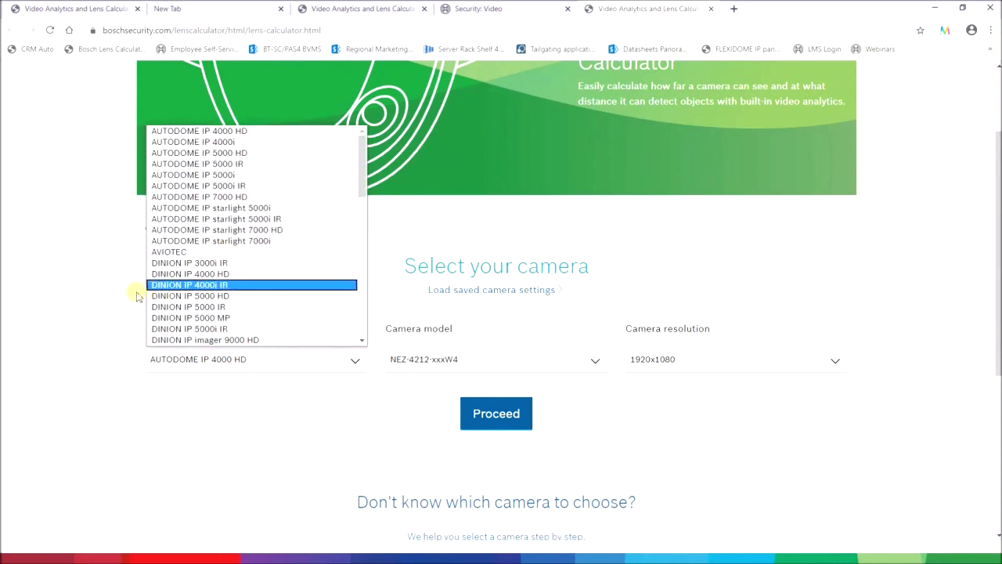
{"action": "left_click", "coordinate": [332, 267]}
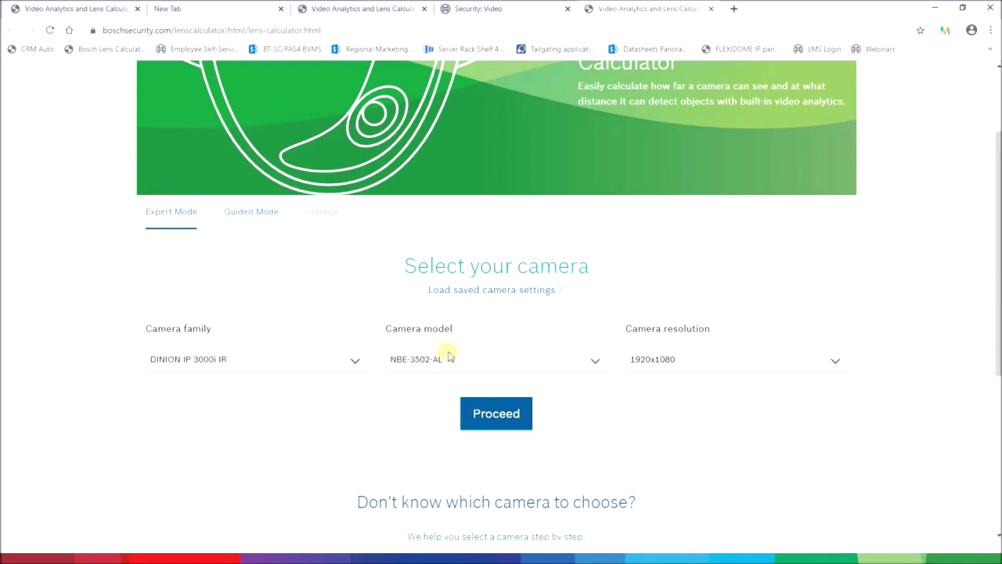
{"action": "left_click", "coordinate": [473, 357]}
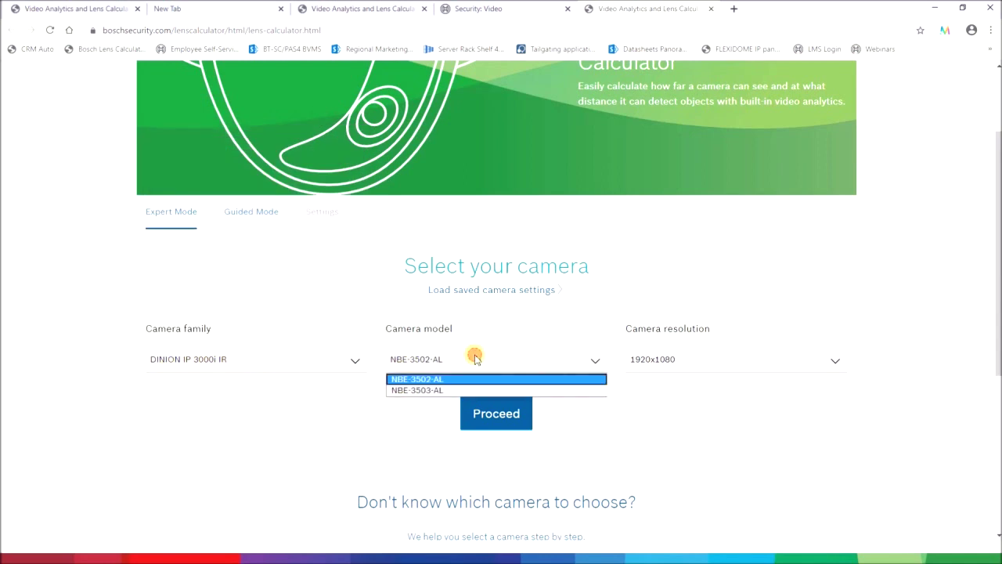
{"action": "left_click", "coordinate": [509, 390]}
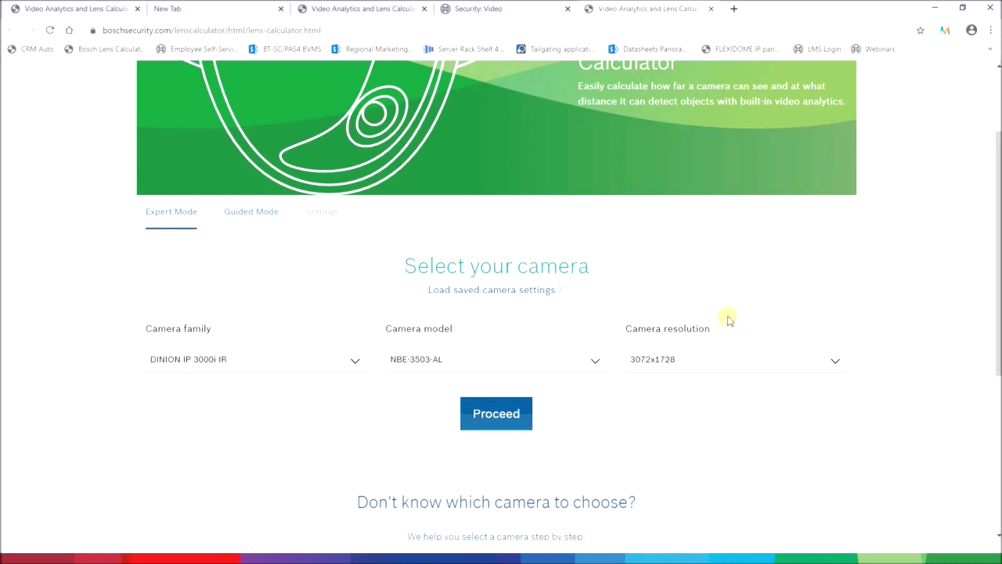
{"action": "left_click", "coordinate": [553, 358]}
{"action": "left_click", "coordinate": [543, 380]}
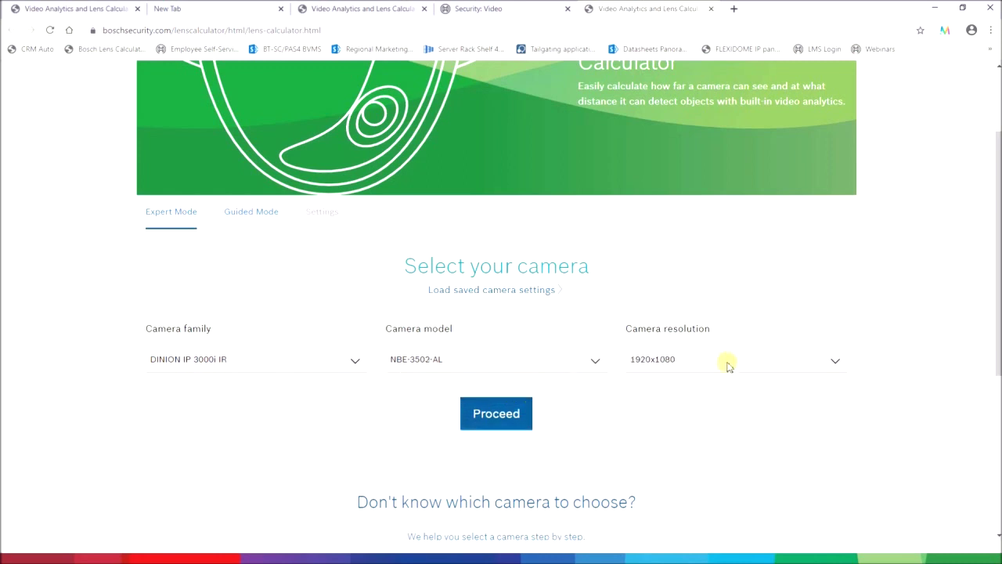
{"action": "left_click", "coordinate": [514, 421]}
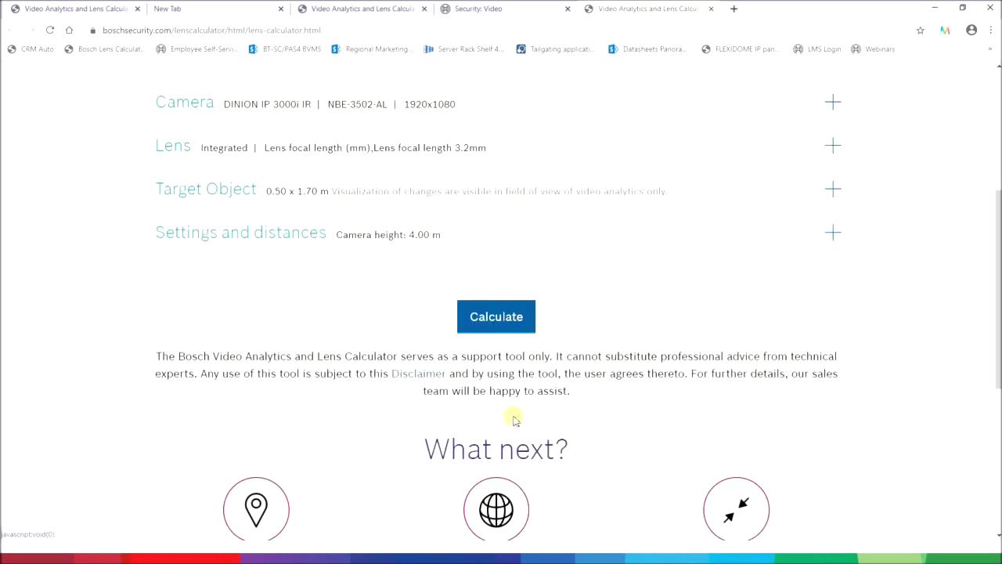
Step: Set the integrated lens focal length to 10 mm
{"action": "scroll", "coordinate": [513, 421], "scroll_direction": "down", "scroll_amount": 2}
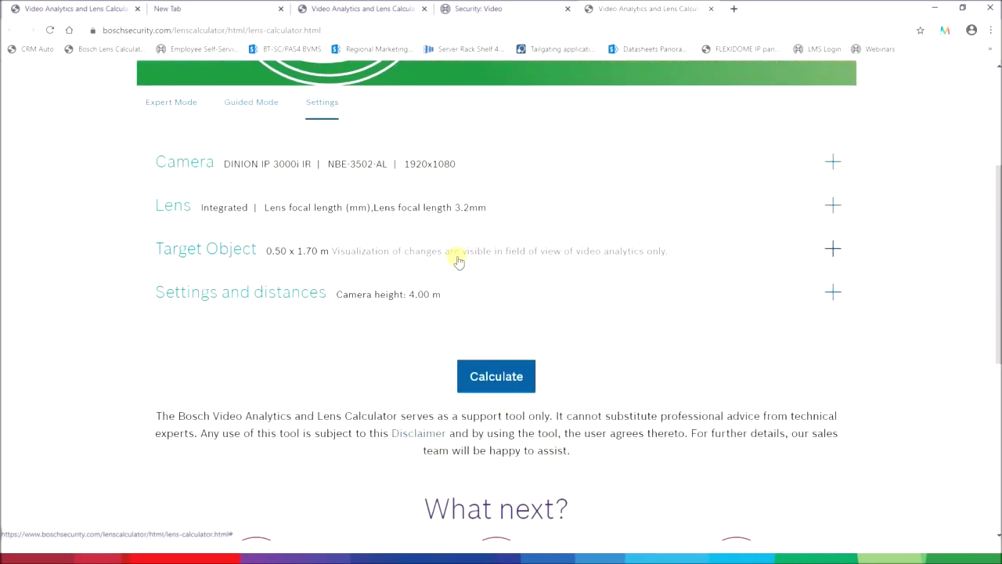
{"action": "left_click", "coordinate": [490, 210]}
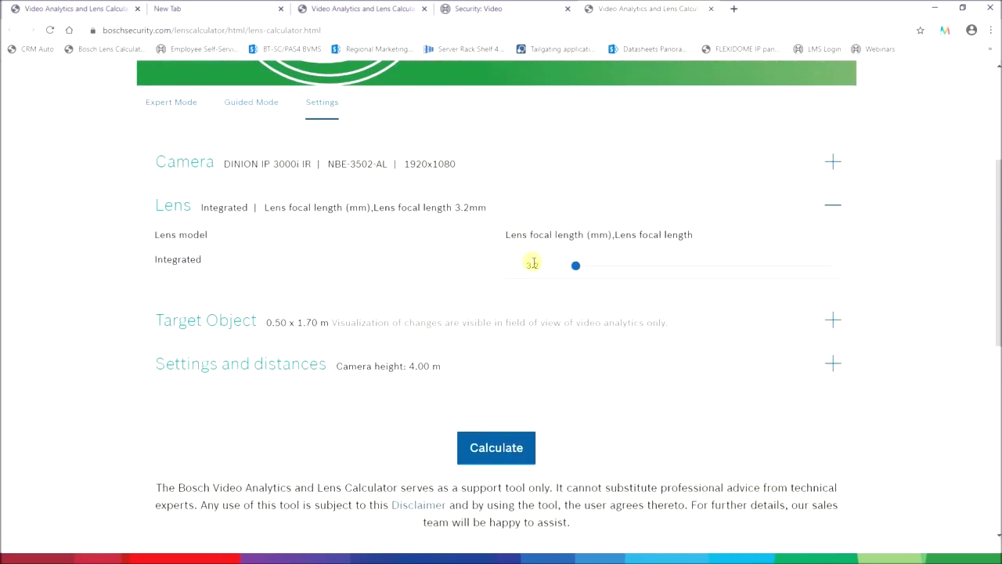
{"action": "left_click", "coordinate": [578, 272]}
{"action": "left_click_drag", "start_coordinate": [579, 271], "coordinate": [872, 240]}
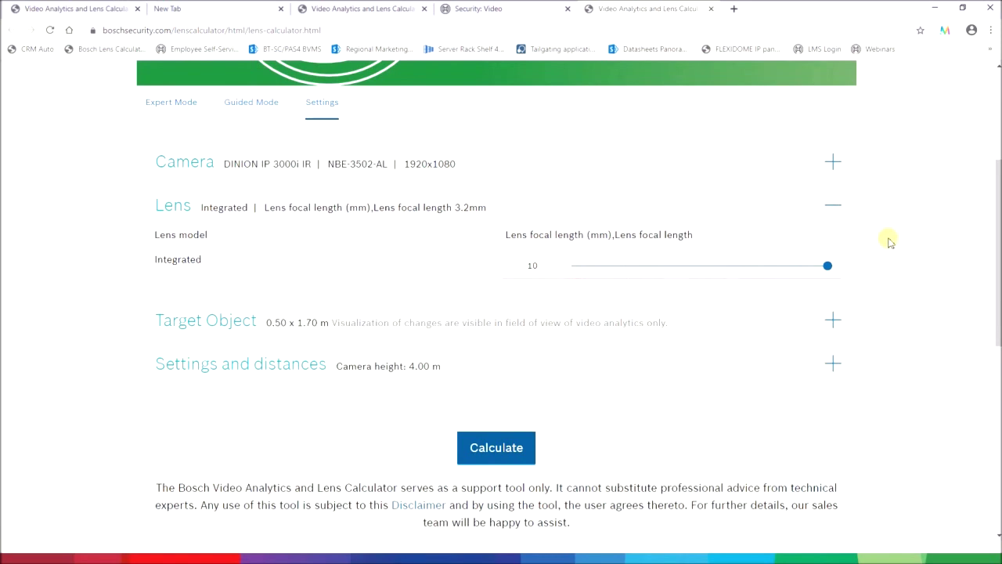
{"action": "left_click", "coordinate": [502, 449]}
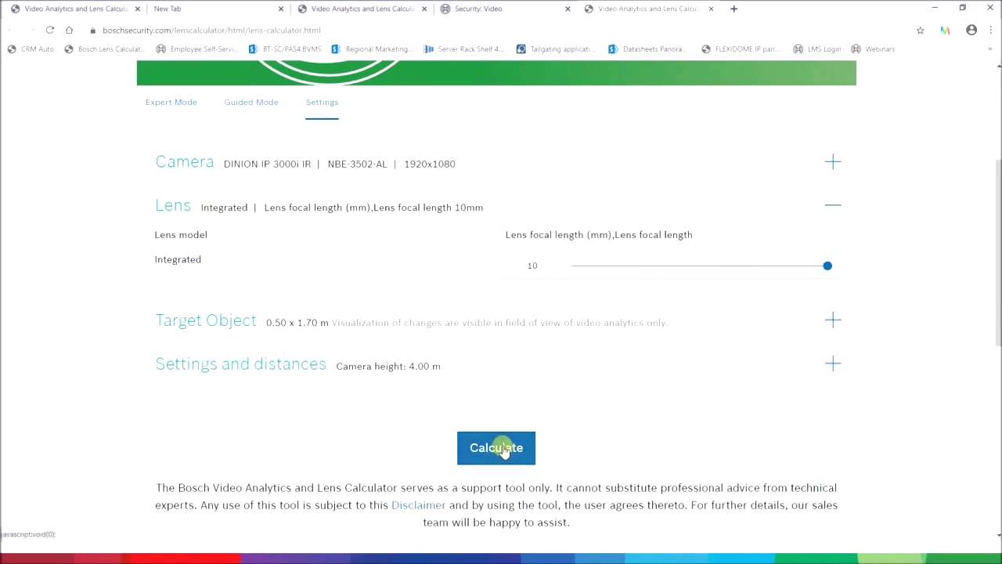
Step: Set the camera height to 3 m and calculate the results
{"action": "left_click", "coordinate": [444, 320]}
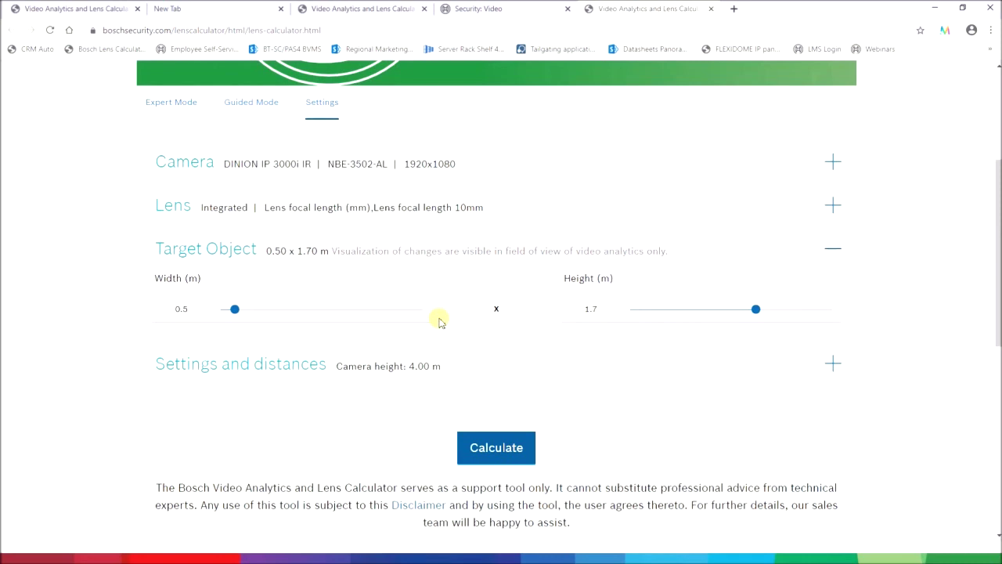
{"action": "left_click", "coordinate": [433, 369]}
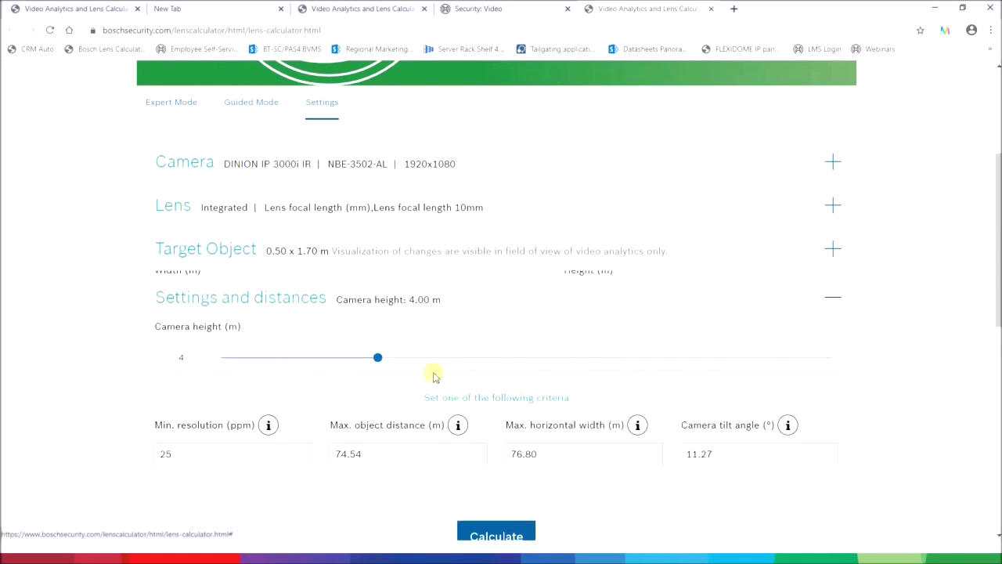
{"action": "double_click", "coordinate": [179, 353]}
{"action": "type", "text": "3"}
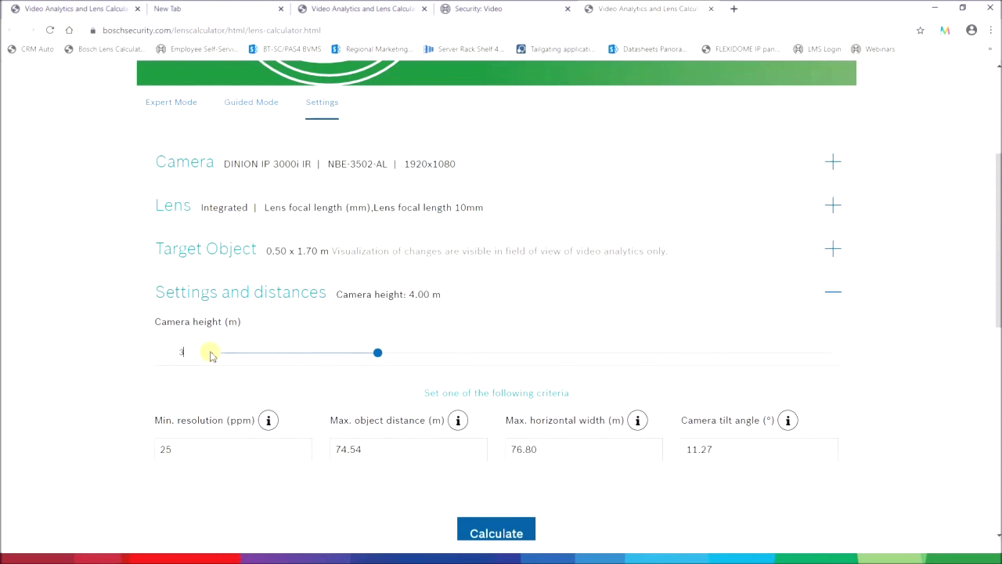
{"action": "left_click", "coordinate": [71, 342]}
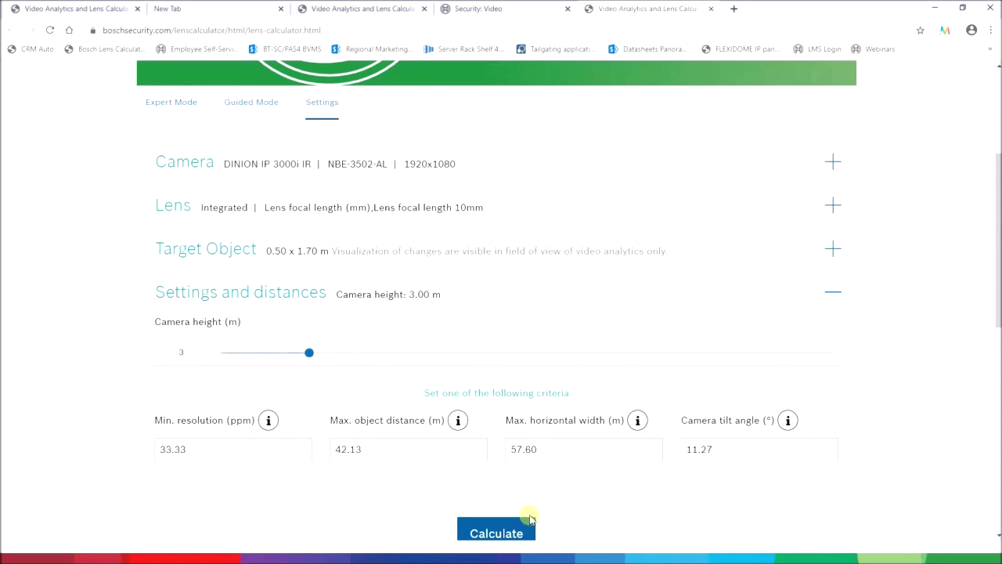
{"action": "scroll", "coordinate": [529, 516], "scroll_direction": "down", "scroll_amount": 2}
{"action": "left_click", "coordinate": [501, 413]}
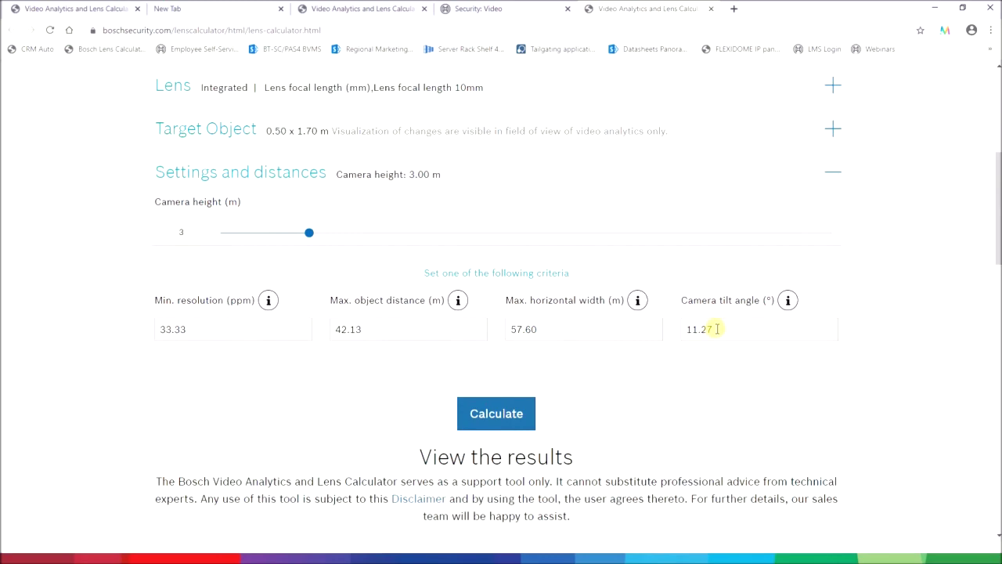
Step: Examine the lens calculation's side view with its coverage zones, and open the DORI distance table
{"action": "scroll", "coordinate": [571, 432], "scroll_direction": "down", "scroll_amount": 7}
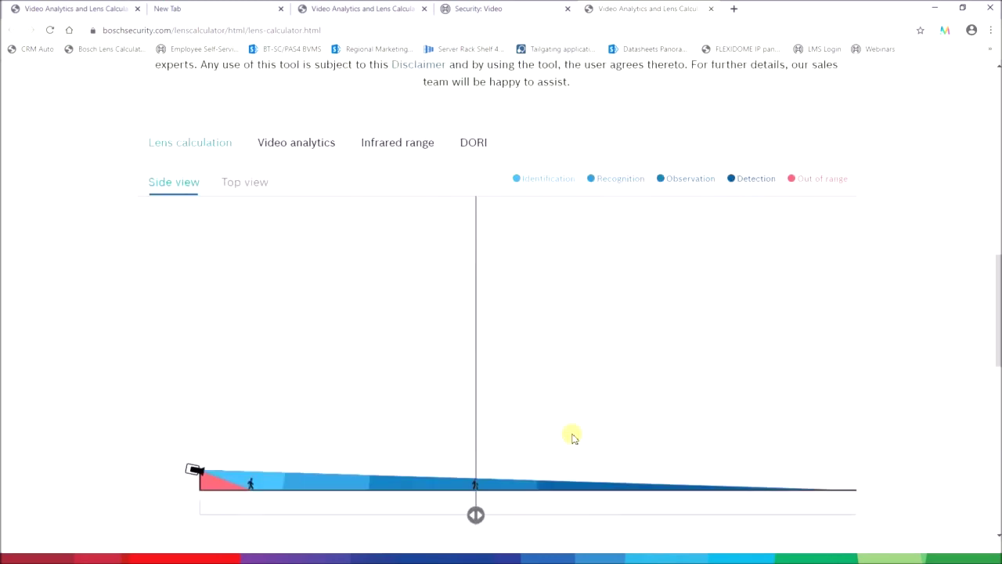
{"action": "scroll", "coordinate": [571, 436], "scroll_direction": "up", "scroll_amount": 2}
{"action": "scroll", "coordinate": [570, 436], "scroll_direction": "down", "scroll_amount": 1}
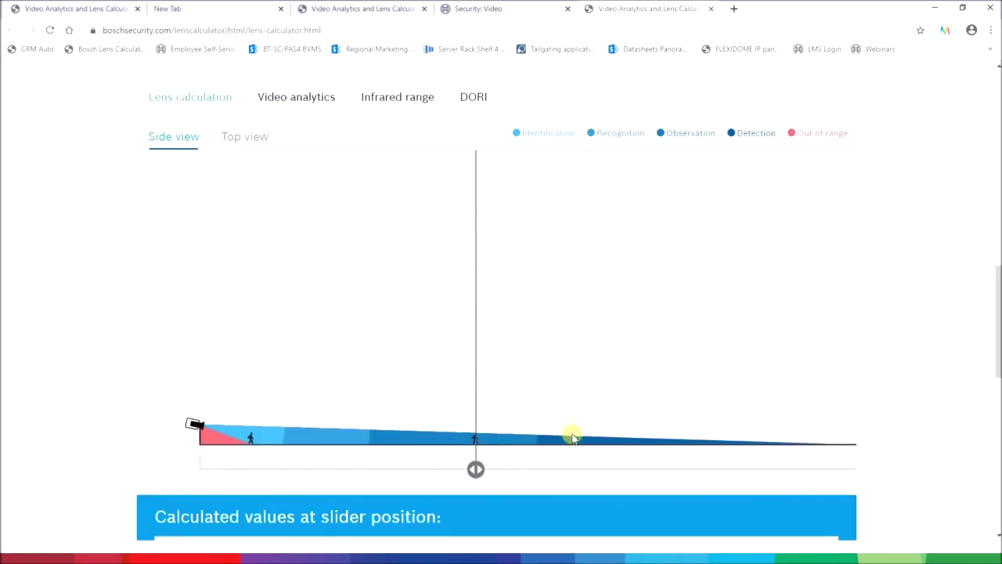
{"action": "scroll", "coordinate": [548, 368], "scroll_direction": "up", "scroll_amount": 2}
{"action": "scroll", "coordinate": [409, 402], "scroll_direction": "down", "scroll_amount": 3}
{"action": "scroll", "coordinate": [410, 402], "scroll_direction": "up", "scroll_amount": 3}
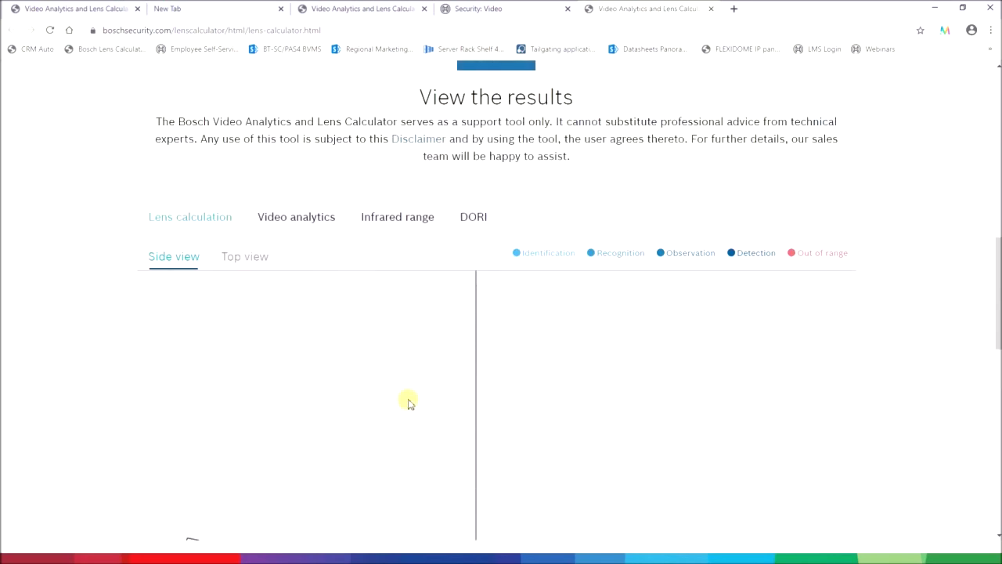
{"action": "scroll", "coordinate": [409, 402], "scroll_direction": "down", "scroll_amount": 3}
{"action": "scroll", "coordinate": [465, 233], "scroll_direction": "up", "scroll_amount": 2}
{"action": "left_click", "coordinate": [475, 155]}
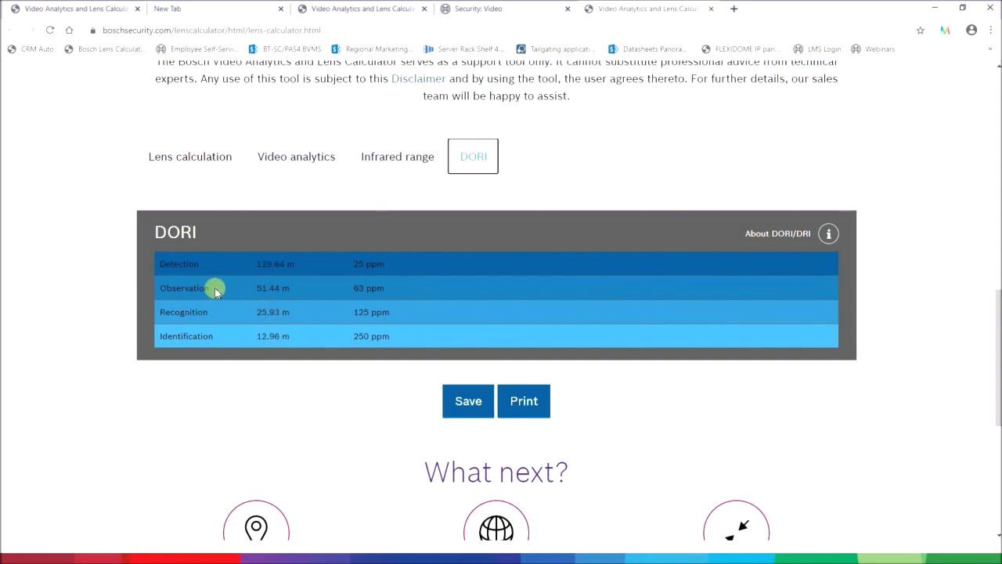
Step: In the lens calculation's top view, move the distance marker back into the recognition zone, and return to the side view
{"action": "left_click", "coordinate": [155, 156]}
{"action": "scroll", "coordinate": [266, 286], "scroll_direction": "down", "scroll_amount": 1}
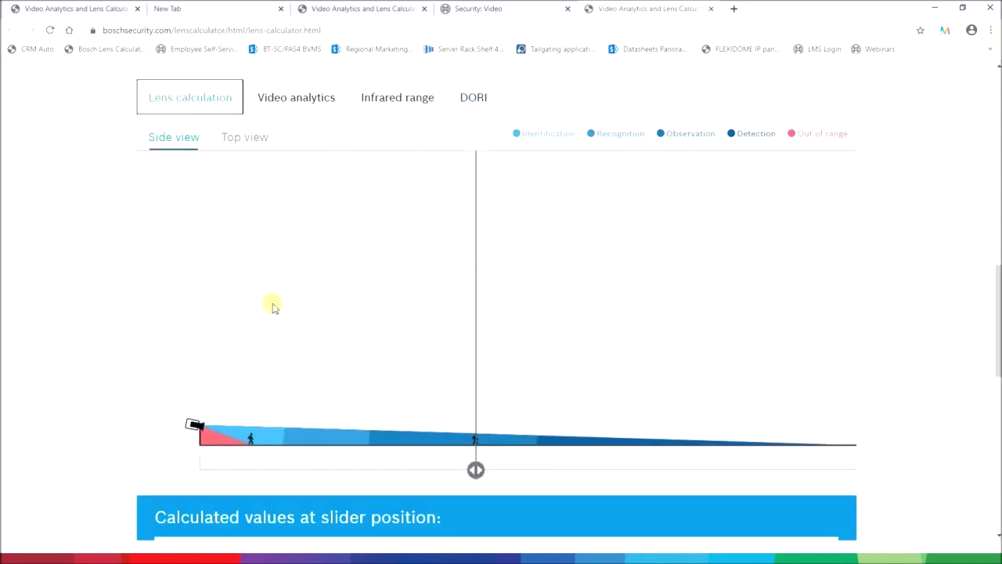
{"action": "left_click", "coordinate": [238, 137]}
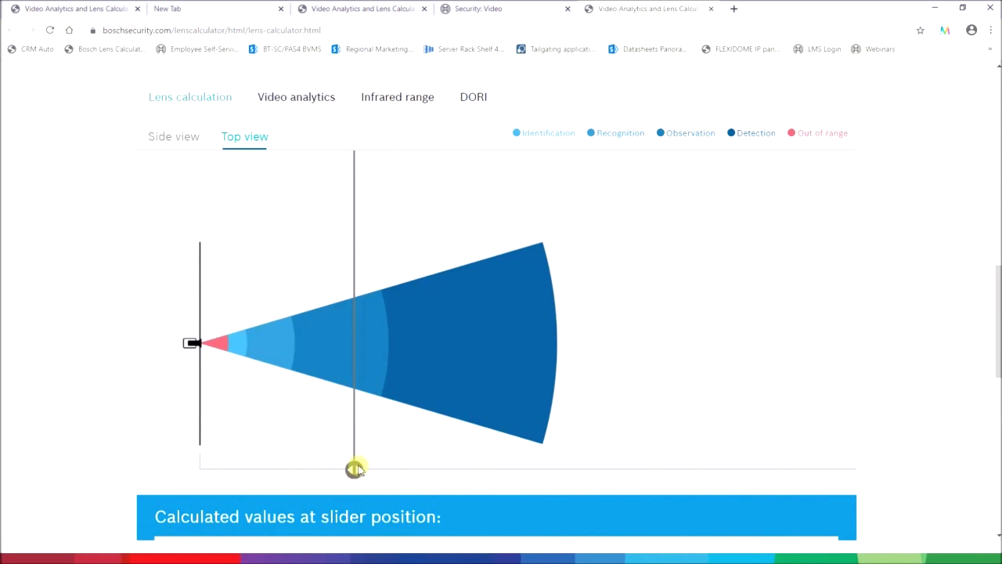
{"action": "mouse_move", "coordinate": [353, 469]}
{"action": "left_mouse_down"}
{"action": "mouse_move", "coordinate": [196, 473]}
{"action": "mouse_move", "coordinate": [287, 462]}
{"action": "left_mouse_up"}
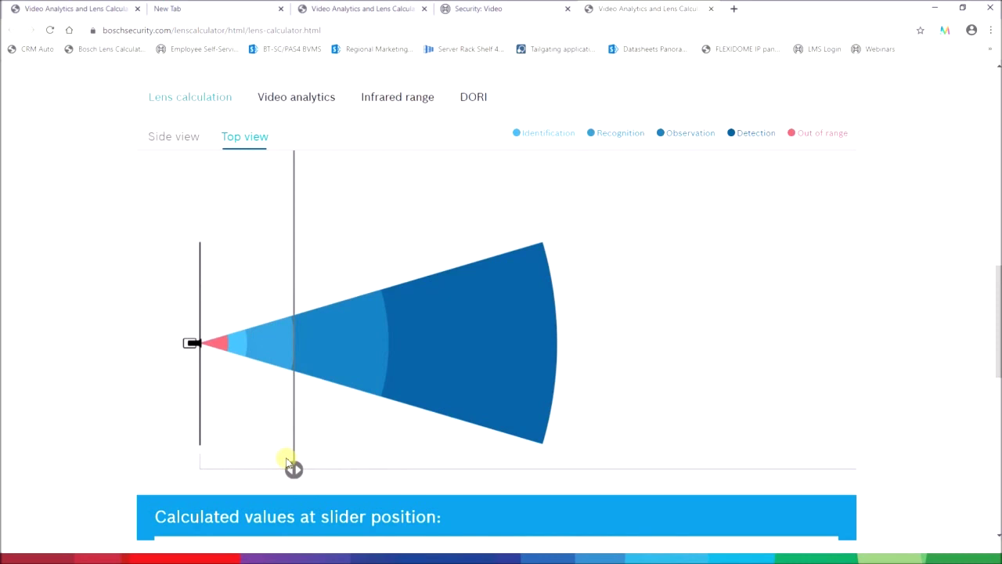
{"action": "mouse_move", "coordinate": [287, 462]}
{"action": "left_mouse_down"}
{"action": "mouse_move", "coordinate": [515, 427]}
{"action": "mouse_move", "coordinate": [291, 464]}
{"action": "left_mouse_up"}
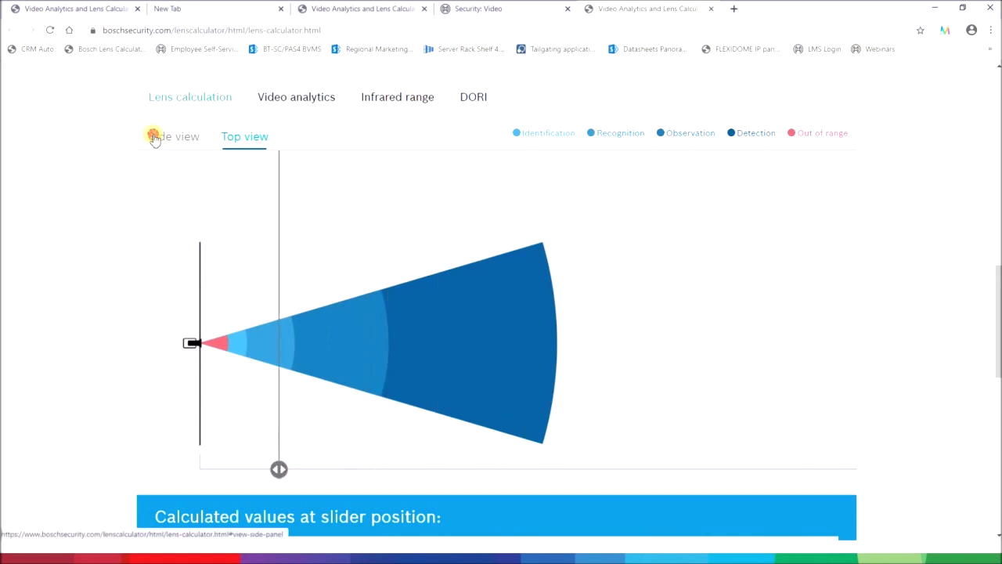
{"action": "left_click", "coordinate": [154, 138]}
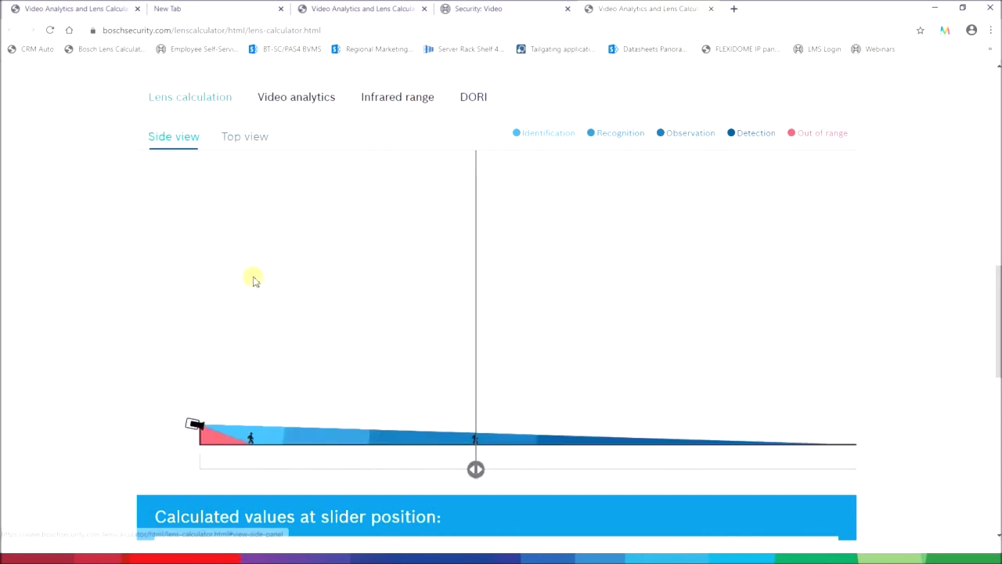
Step: Show the infrared range, place the distance marker at the far edge of the infrared zone at about 30 m, and check the calculated values
{"action": "left_click", "coordinate": [395, 100]}
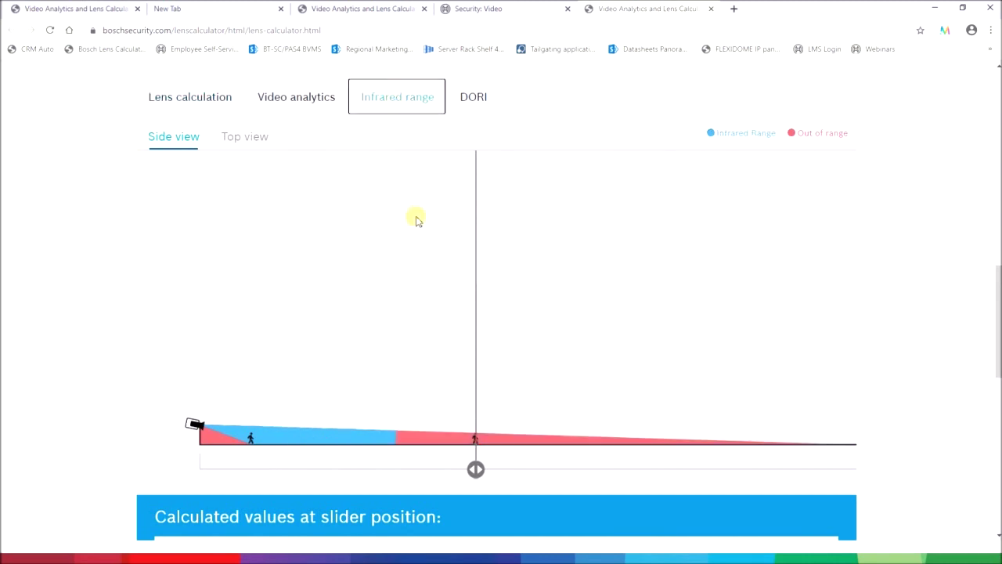
{"action": "left_click_drag", "start_coordinate": [478, 469], "coordinate": [399, 481]}
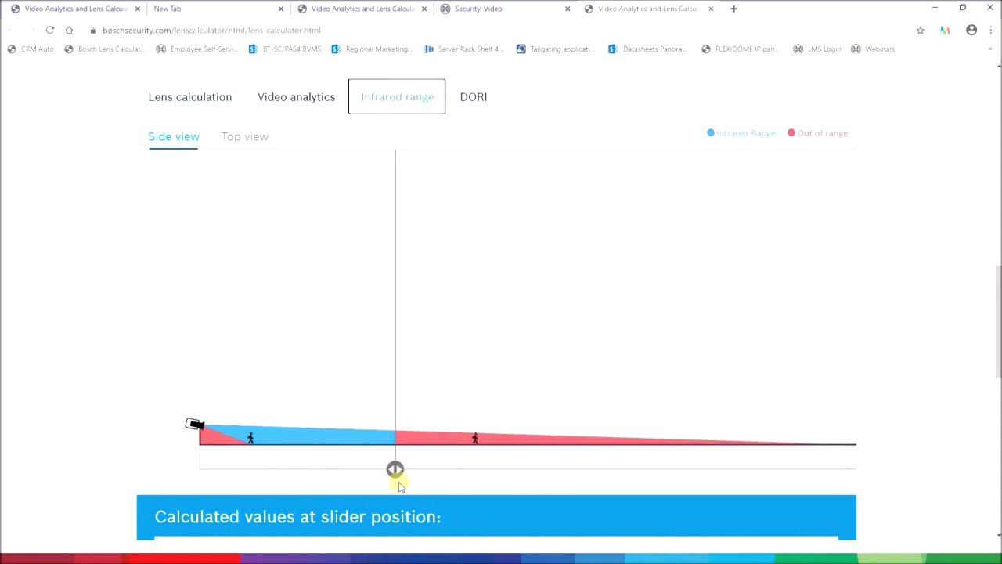
{"action": "scroll", "coordinate": [416, 456], "scroll_direction": "down", "scroll_amount": 3}
{"action": "scroll", "coordinate": [395, 305], "scroll_direction": "up", "scroll_amount": 1}
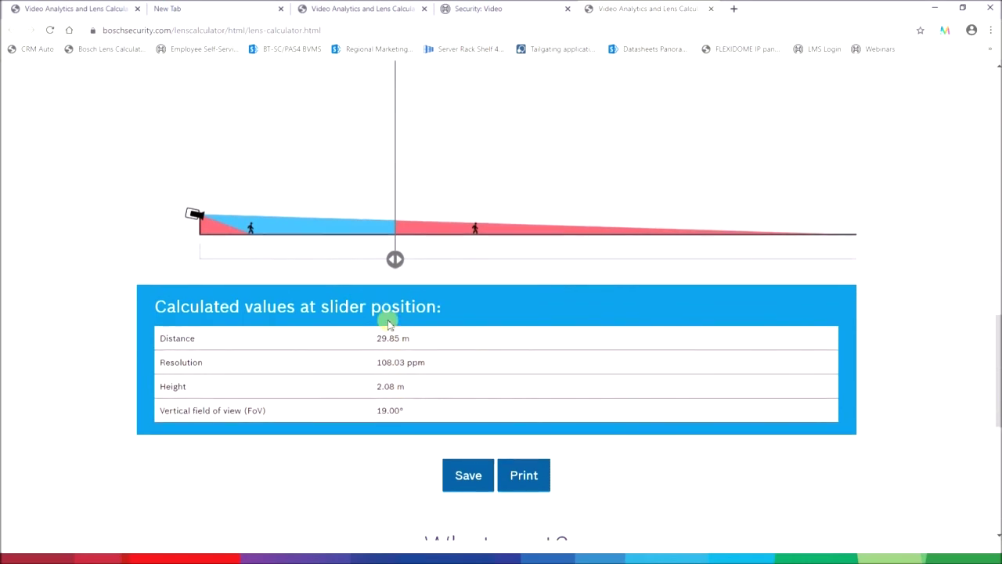
{"action": "scroll", "coordinate": [365, 297], "scroll_direction": "up", "scroll_amount": 1}
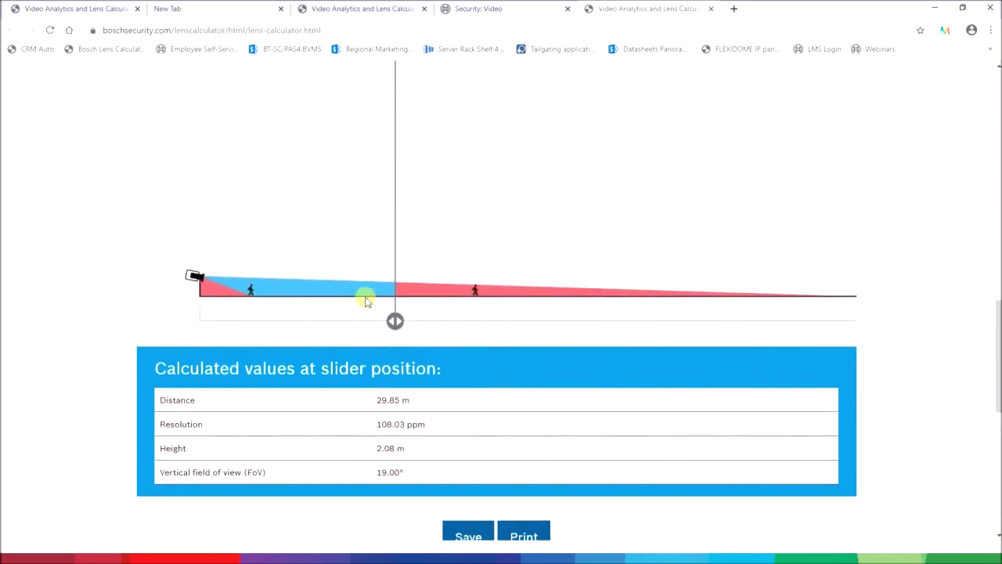
{"action": "scroll", "coordinate": [365, 297], "scroll_direction": "down", "scroll_amount": 1}
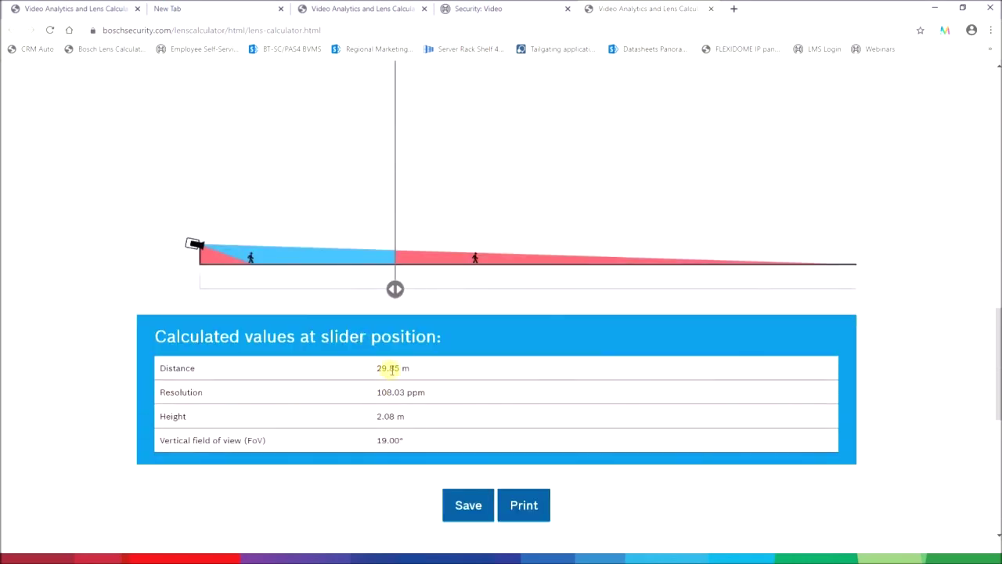
{"action": "scroll", "coordinate": [392, 369], "scroll_direction": "up", "scroll_amount": 2}
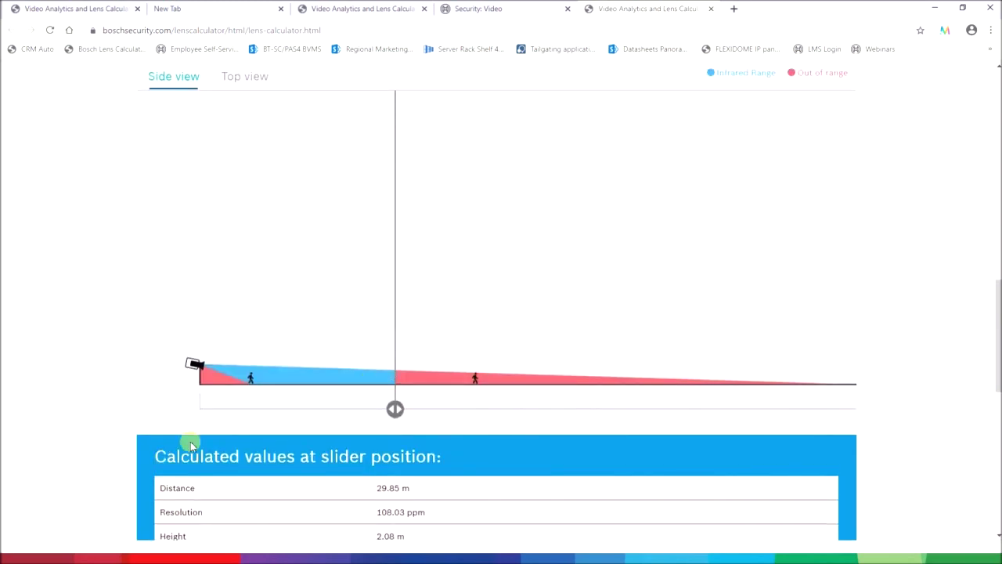
{"action": "scroll", "coordinate": [320, 384], "scroll_direction": "up", "scroll_amount": 2}
{"action": "scroll", "coordinate": [320, 385], "scroll_direction": "down", "scroll_amount": 1}
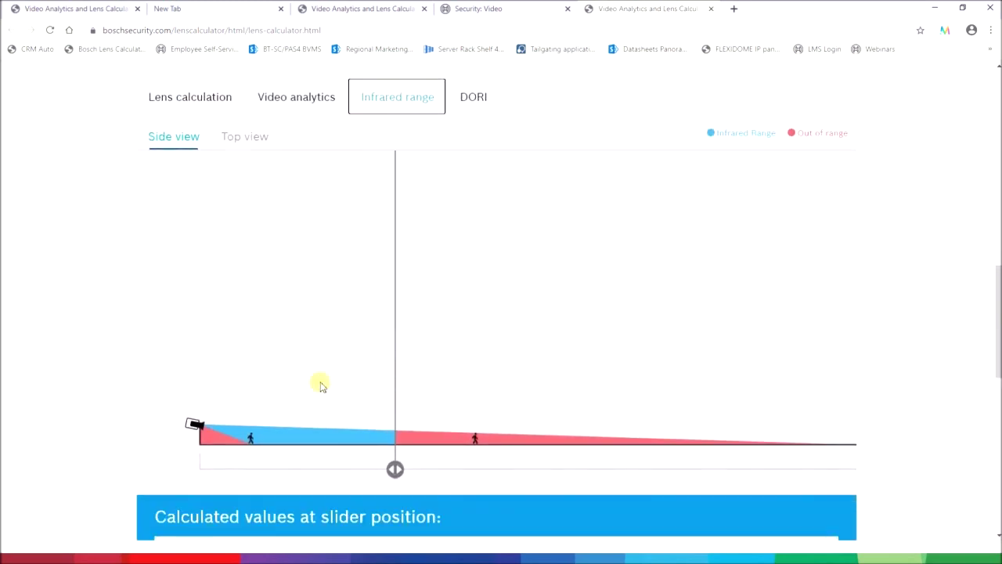
Step: Show the video analytics range and move the distance marker to the near detection limit at about 17 m and back to about 42 m
{"action": "left_click", "coordinate": [297, 95]}
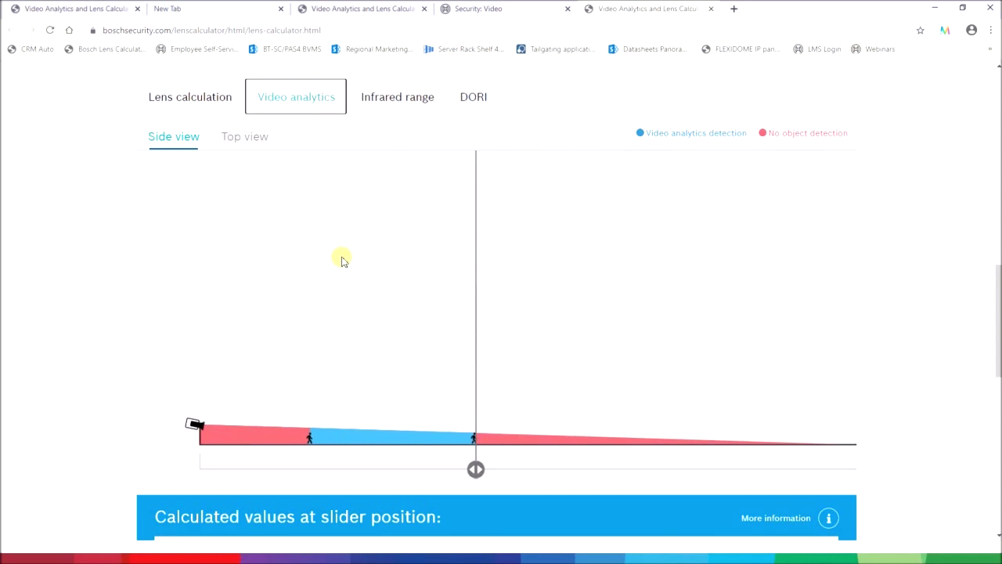
{"action": "scroll", "coordinate": [342, 260], "scroll_direction": "down", "scroll_amount": 2}
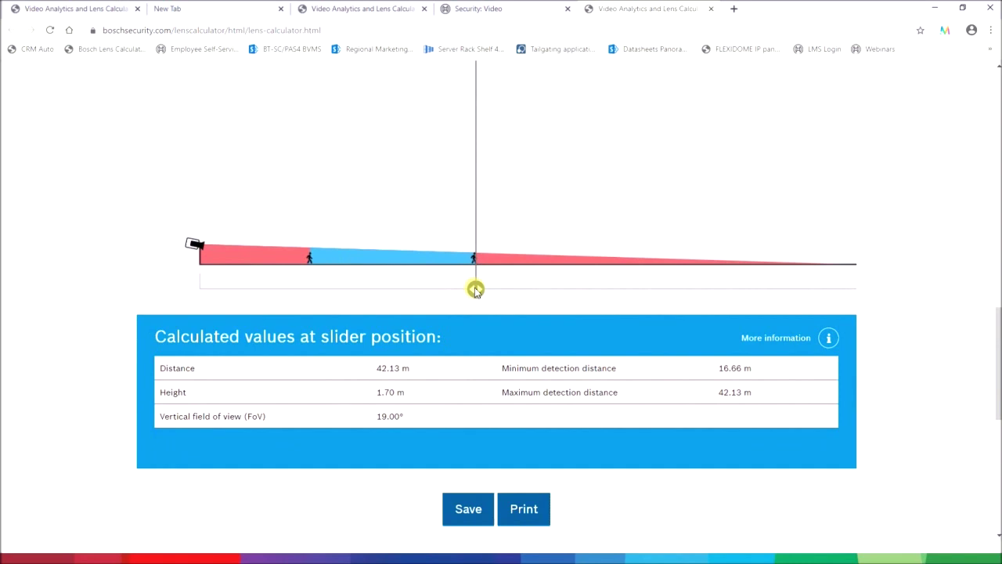
{"action": "scroll", "coordinate": [475, 288], "scroll_direction": "up", "scroll_amount": 1}
{"action": "scroll", "coordinate": [475, 288], "scroll_direction": "down", "scroll_amount": 1}
{"action": "left_click_drag", "start_coordinate": [476, 290], "coordinate": [292, 291]}
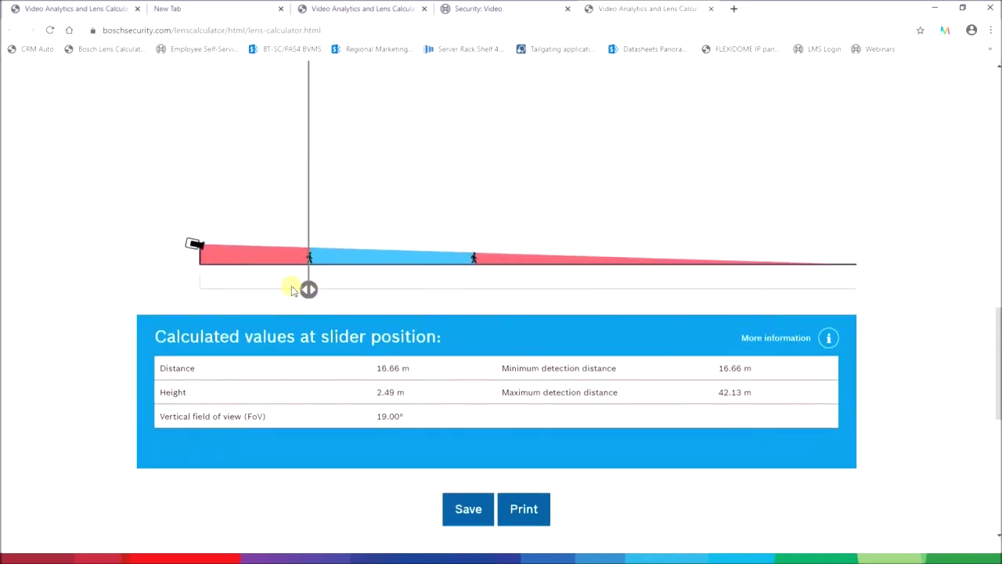
{"action": "left_click_drag", "start_coordinate": [292, 289], "coordinate": [501, 291]}
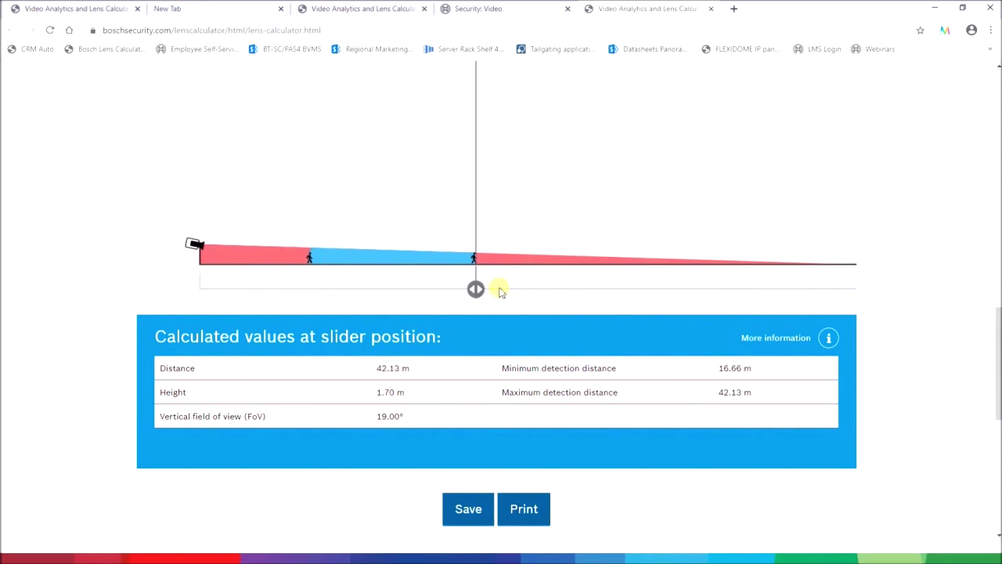
Step: Examine the video analytics side view with its detection zones and the calculated values at the marker position
{"action": "scroll", "coordinate": [490, 274], "scroll_direction": "up", "scroll_amount": 1}
{"action": "scroll", "coordinate": [490, 274], "scroll_direction": "down", "scroll_amount": 1}
{"action": "scroll", "coordinate": [476, 271], "scroll_direction": "up", "scroll_amount": 1}
{"action": "scroll", "coordinate": [475, 270], "scroll_direction": "down", "scroll_amount": 1}
{"action": "scroll", "coordinate": [487, 274], "scroll_direction": "up", "scroll_amount": 1}
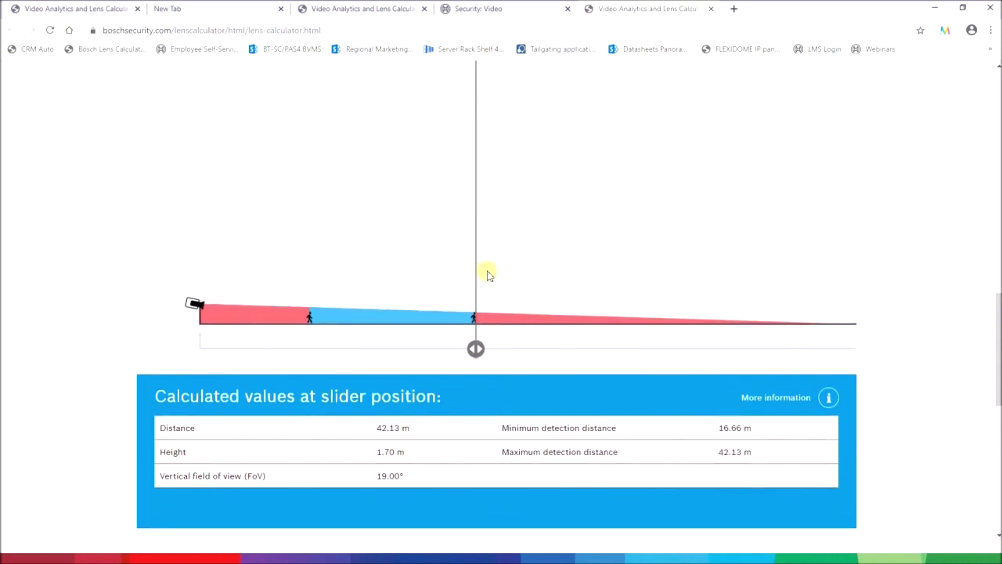
{"action": "scroll", "coordinate": [475, 335], "scroll_direction": "up", "scroll_amount": 2}
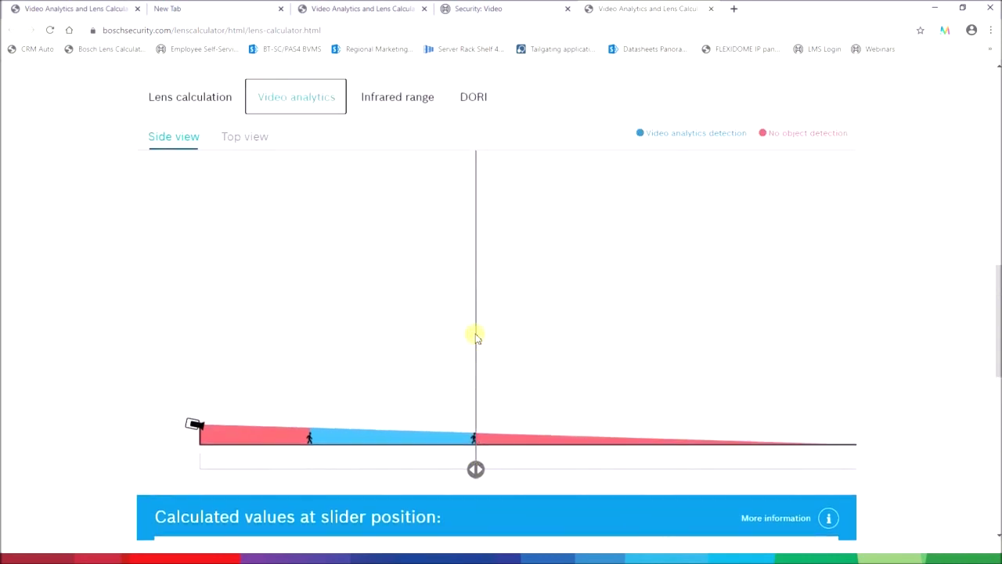
{"action": "scroll", "coordinate": [475, 335], "scroll_direction": "down", "scroll_amount": 2}
{"action": "scroll", "coordinate": [475, 335], "scroll_direction": "down", "scroll_amount": 1}
{"action": "scroll", "coordinate": [475, 335], "scroll_direction": "up", "scroll_amount": 3}
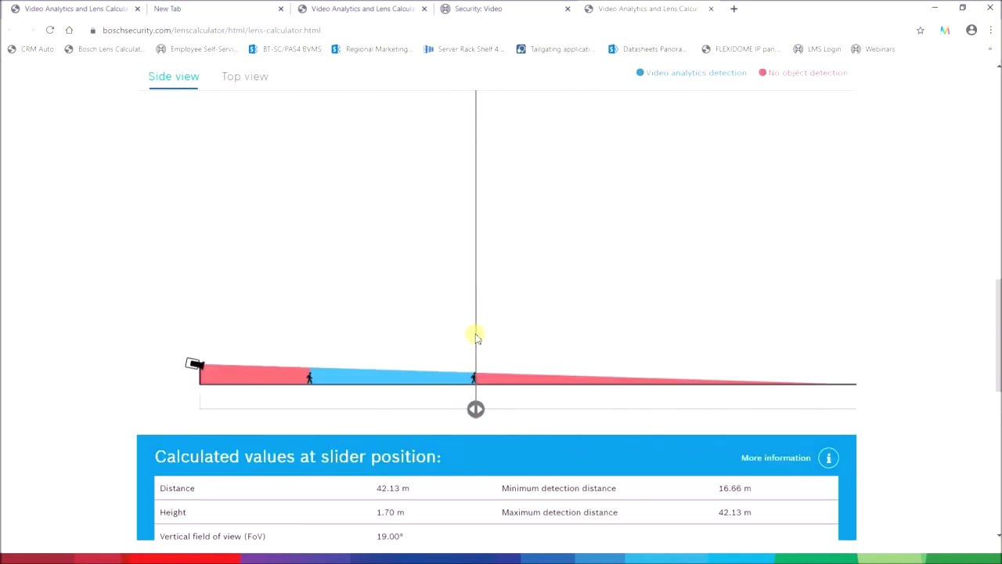
Step: Change the camera to the AUTODOME IP 5000i IR family, model NDP-5502-Z30L, with a resolution of 1920x1080
{"action": "scroll", "coordinate": [231, 217], "scroll_direction": "up", "scroll_amount": 10}
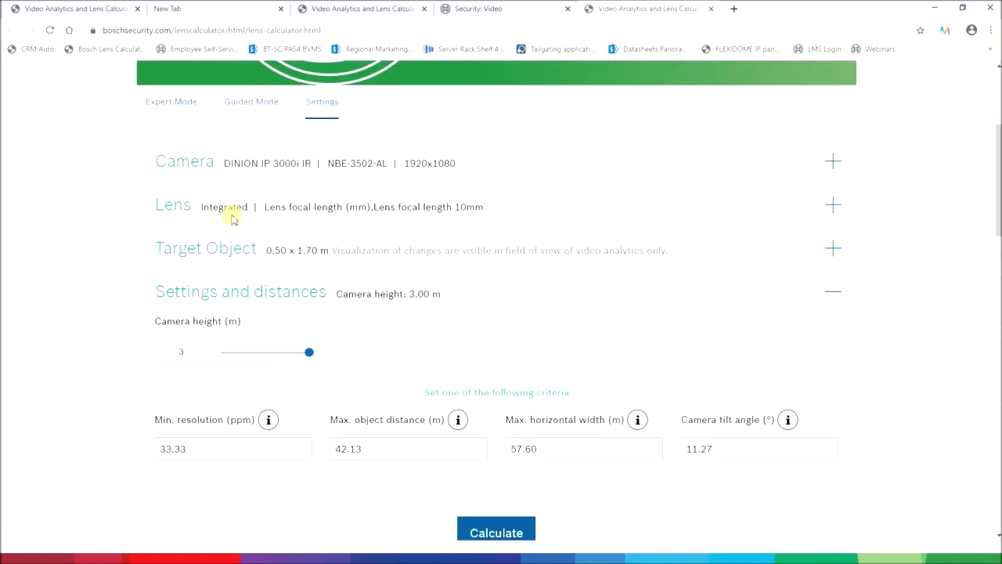
{"action": "scroll", "coordinate": [231, 218], "scroll_direction": "down", "scroll_amount": 2}
{"action": "left_click", "coordinate": [261, 217]}
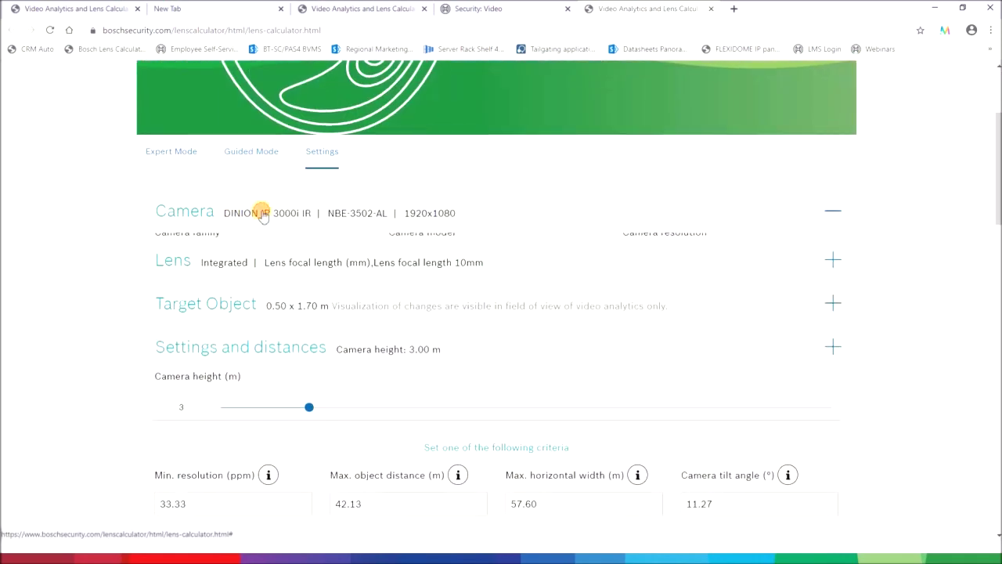
{"action": "left_click", "coordinate": [276, 273]}
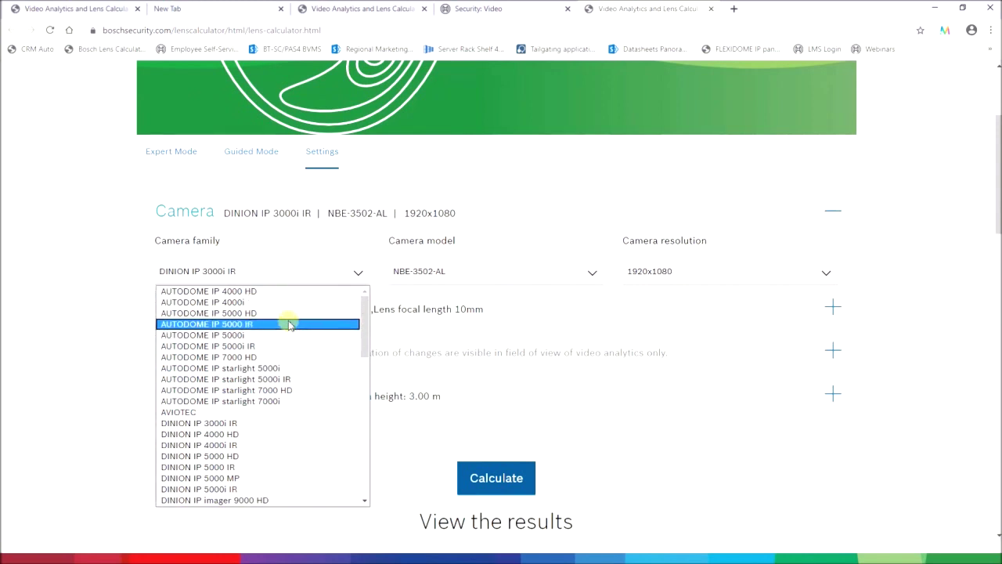
{"action": "left_click", "coordinate": [300, 347]}
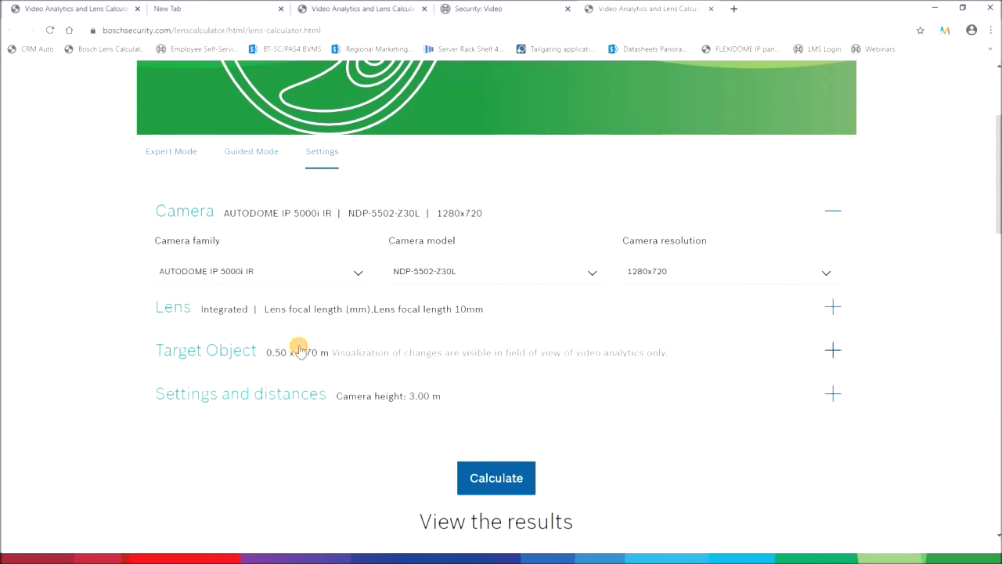
{"action": "left_click", "coordinate": [472, 275]}
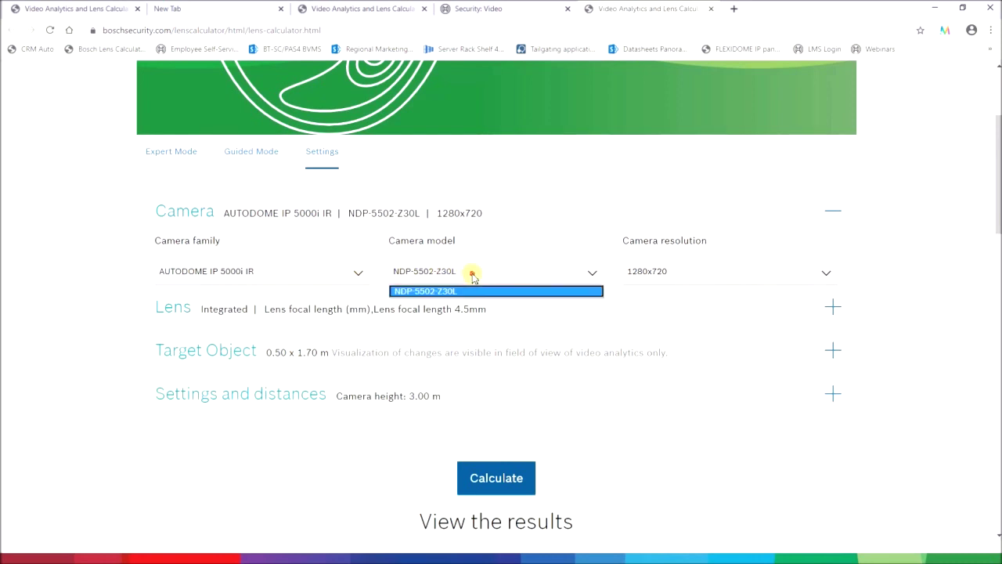
{"action": "left_click", "coordinate": [472, 274]}
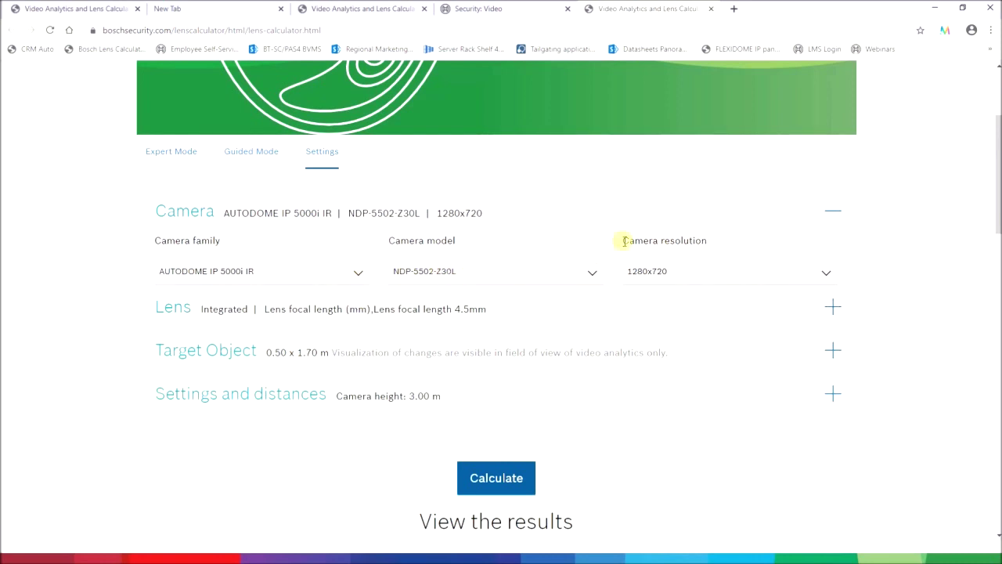
{"action": "left_click", "coordinate": [704, 271]}
{"action": "left_click", "coordinate": [709, 304]}
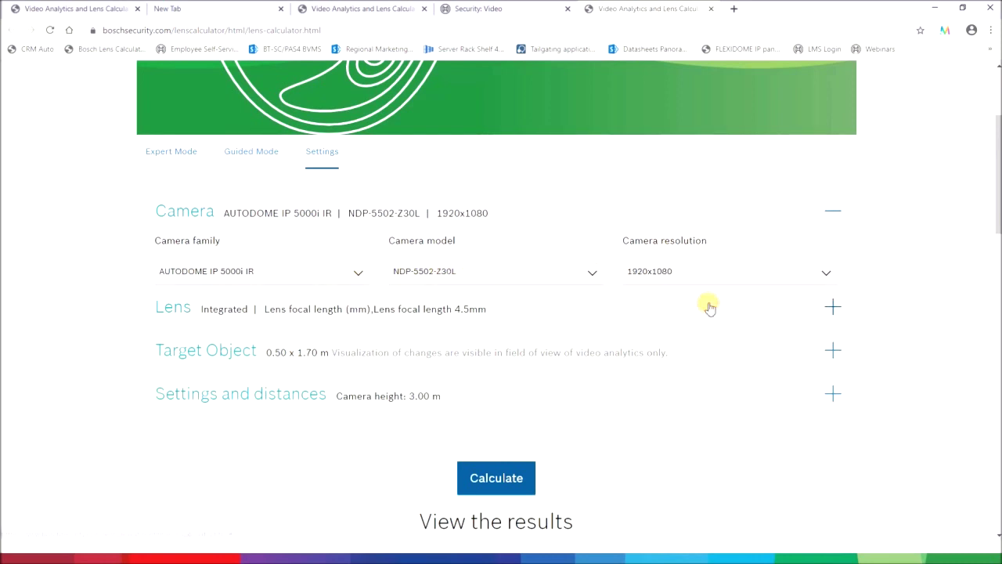
Step: Set the integrated lens's focal length to 135 mm and recalculate, showing the results as DORI distances
{"action": "left_click", "coordinate": [419, 313]}
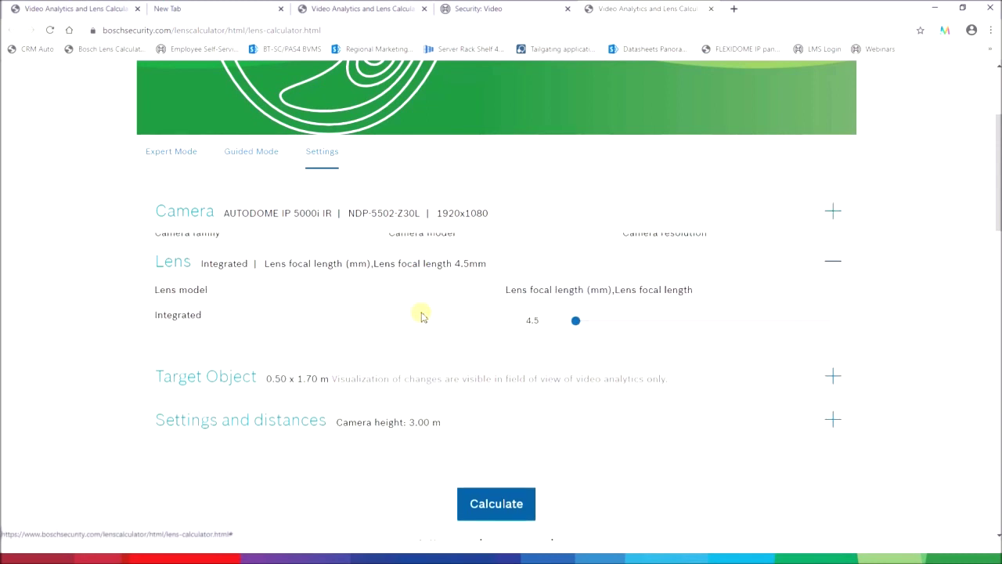
{"action": "left_click_drag", "start_coordinate": [575, 316], "coordinate": [916, 288]}
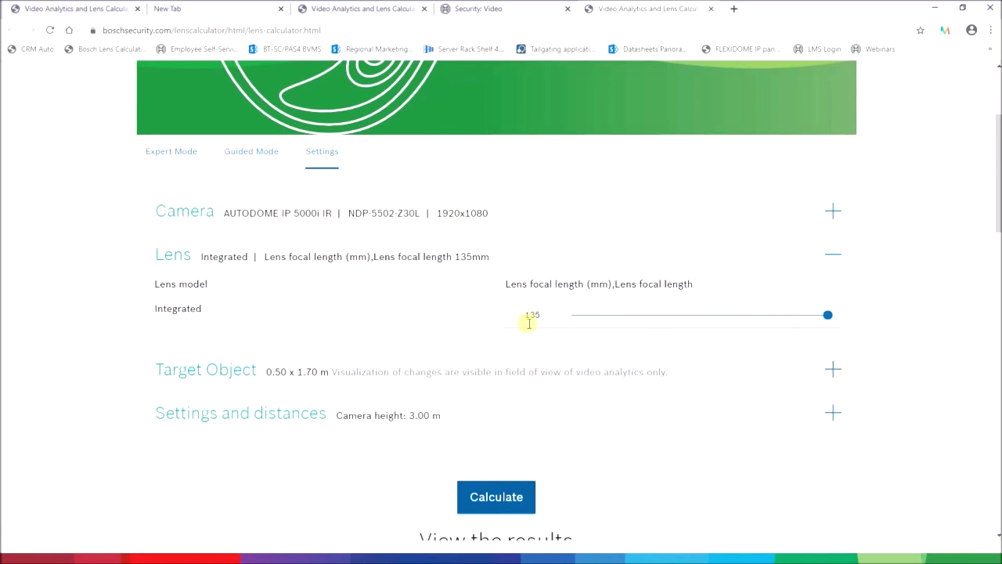
{"action": "scroll", "coordinate": [531, 321], "scroll_direction": "down", "scroll_amount": 2}
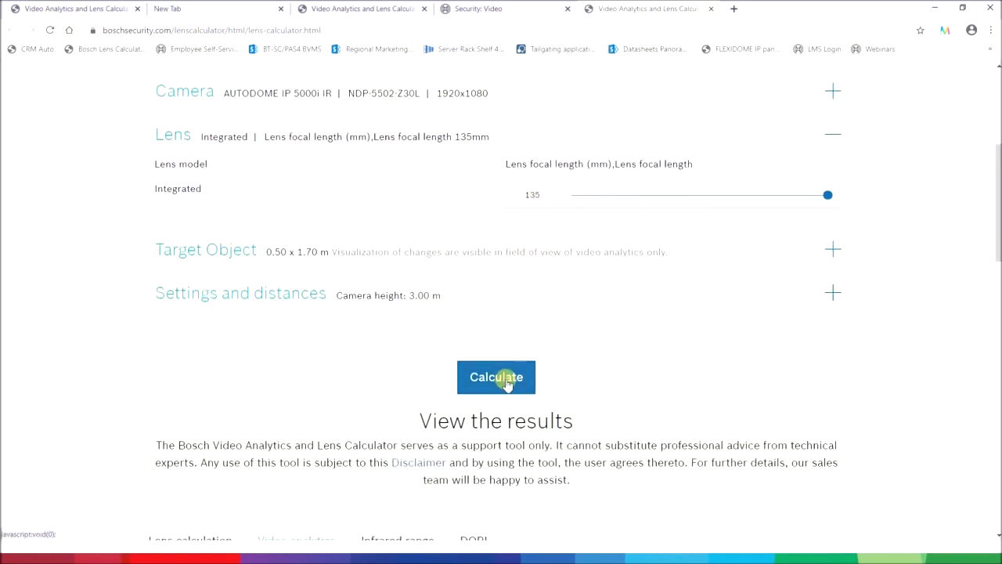
{"action": "left_click", "coordinate": [506, 379]}
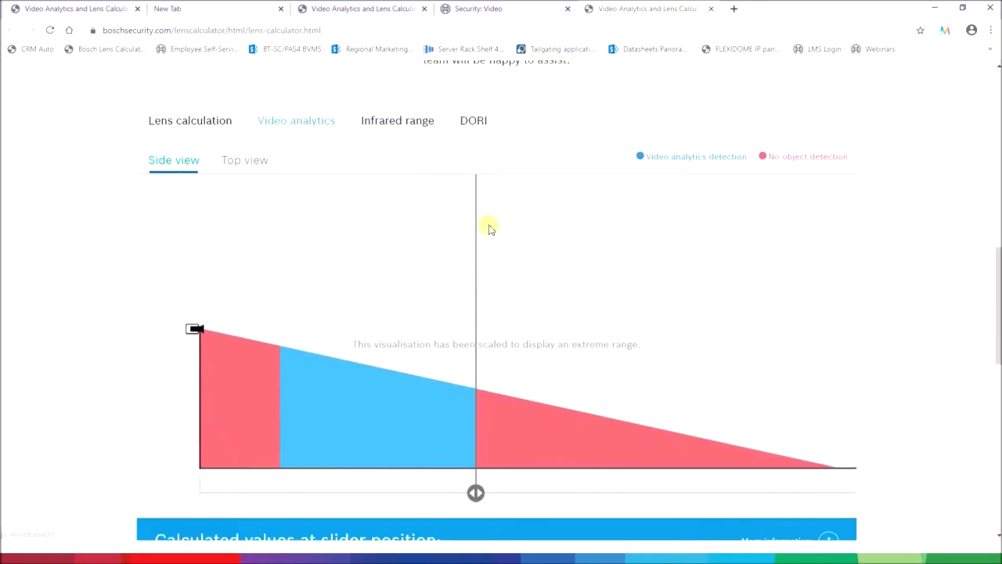
{"action": "left_click", "coordinate": [473, 122]}
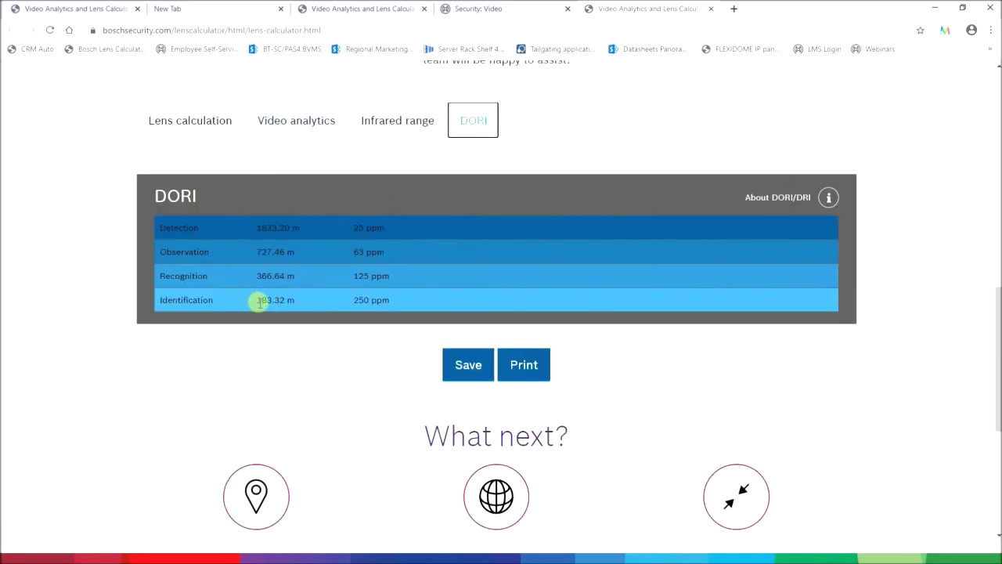
{"action": "scroll", "coordinate": [279, 300], "scroll_direction": "up", "scroll_amount": 1}
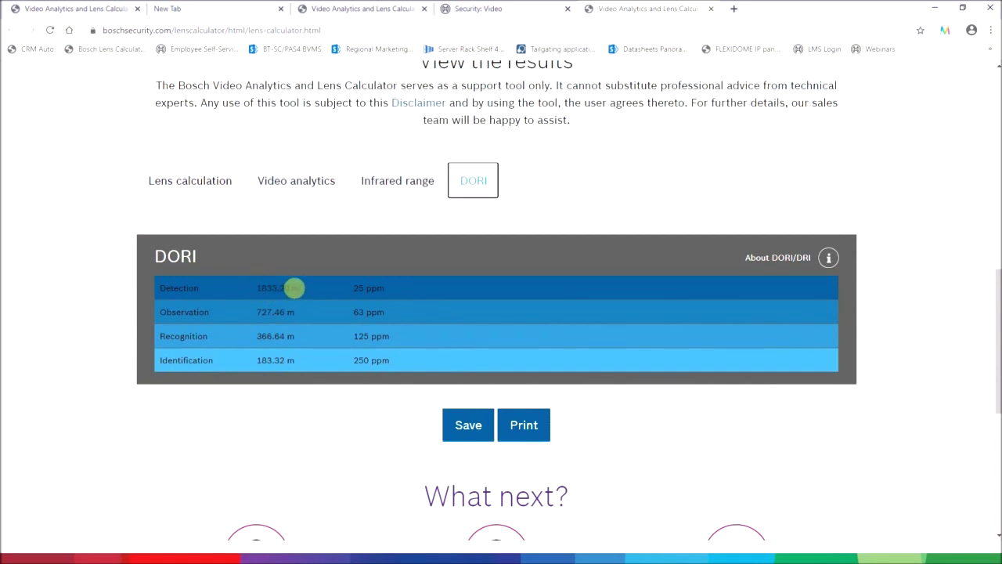
Step: Show the infrared range and move the distance marker to the infrared zone's near edge at about 115 m, then to its far edge at about 180 m
{"action": "left_click", "coordinate": [402, 180]}
{"action": "scroll", "coordinate": [384, 331], "scroll_direction": "down", "scroll_amount": 2}
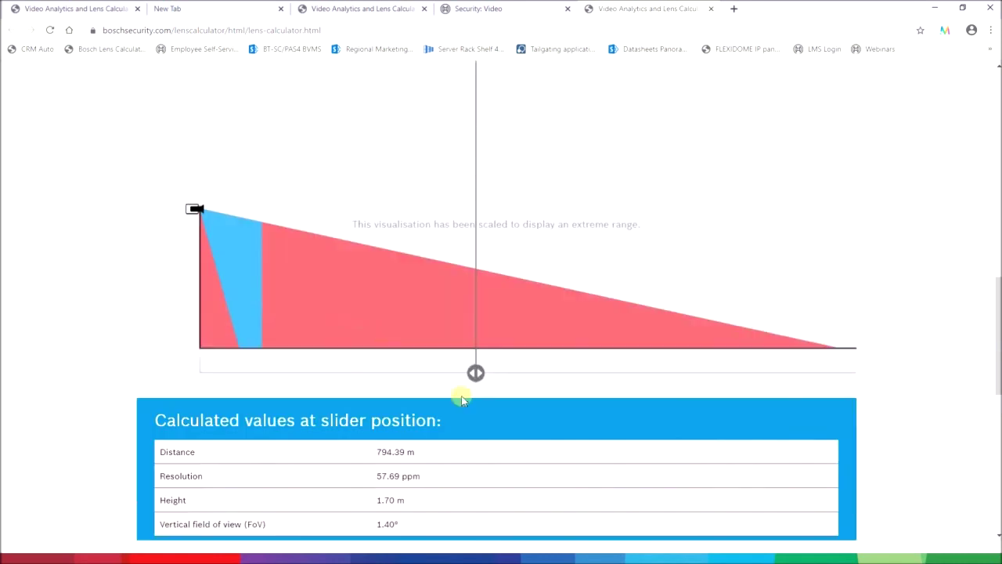
{"action": "left_click_drag", "start_coordinate": [479, 375], "coordinate": [263, 372]}
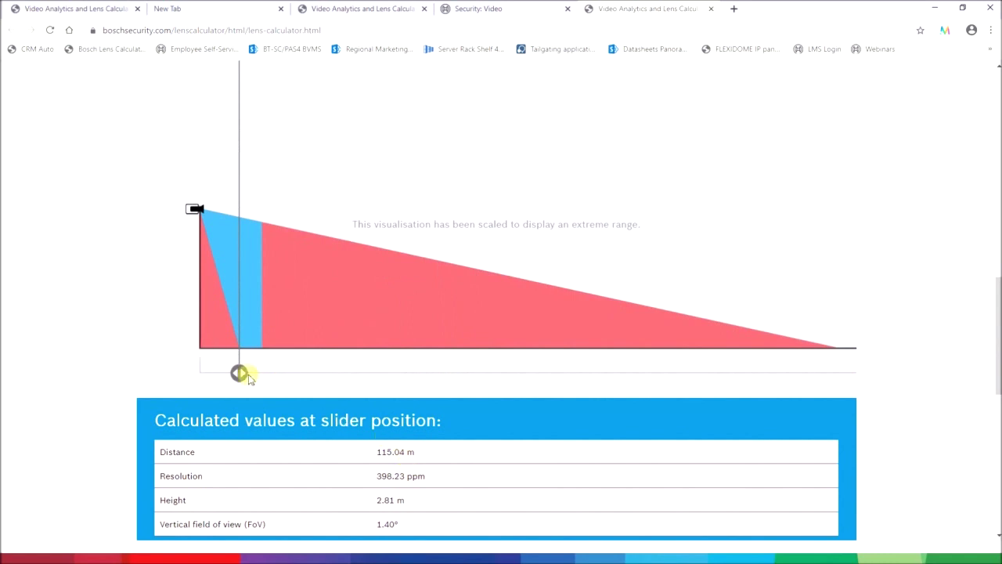
{"action": "mouse_move", "coordinate": [247, 373]}
{"action": "left_mouse_down"}
{"action": "mouse_move", "coordinate": [271, 369]}
{"action": "mouse_move", "coordinate": [262, 373]}
{"action": "left_mouse_up"}
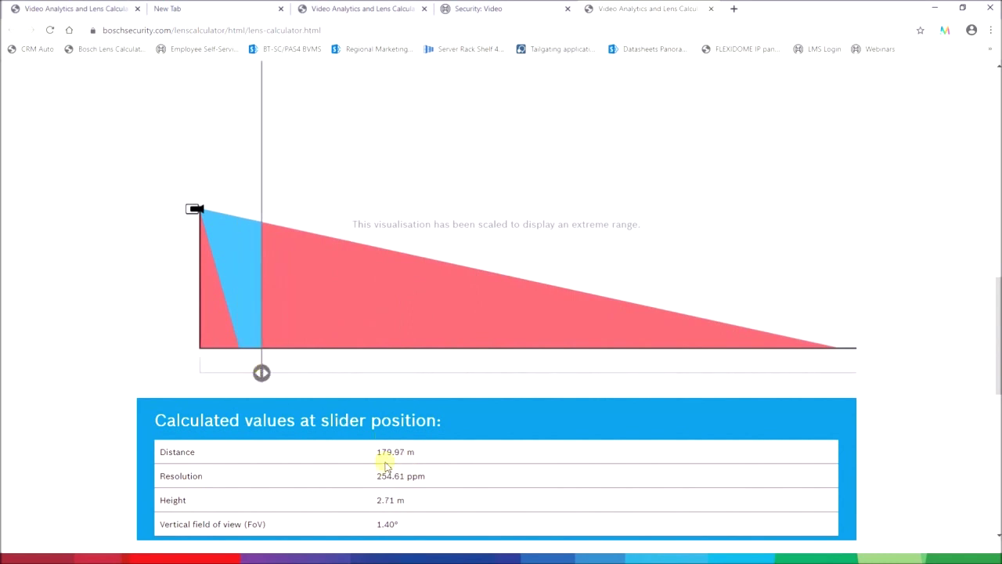
{"action": "scroll", "coordinate": [397, 486], "scroll_direction": "up", "scroll_amount": 1}
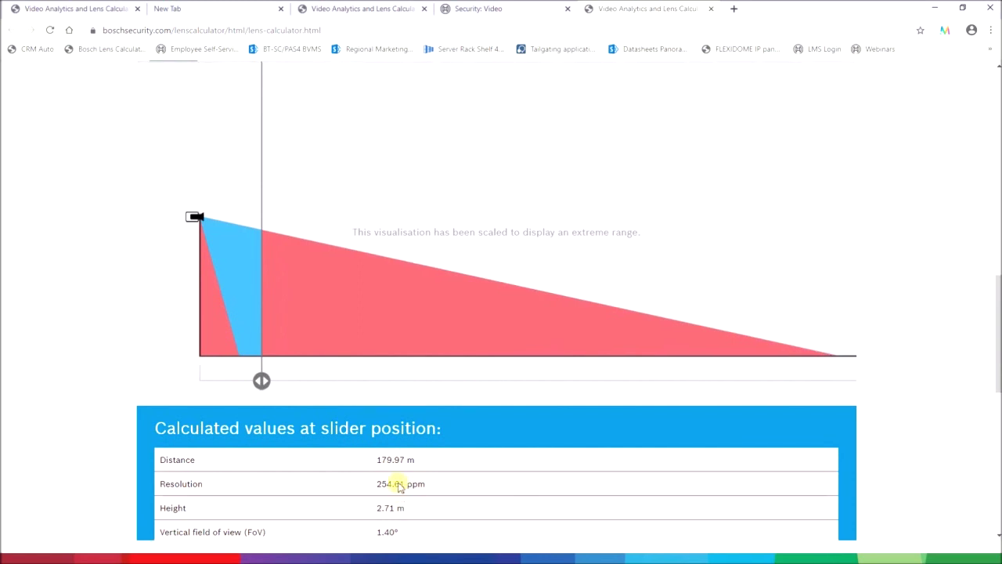
{"action": "scroll", "coordinate": [398, 486], "scroll_direction": "down", "scroll_amount": 1}
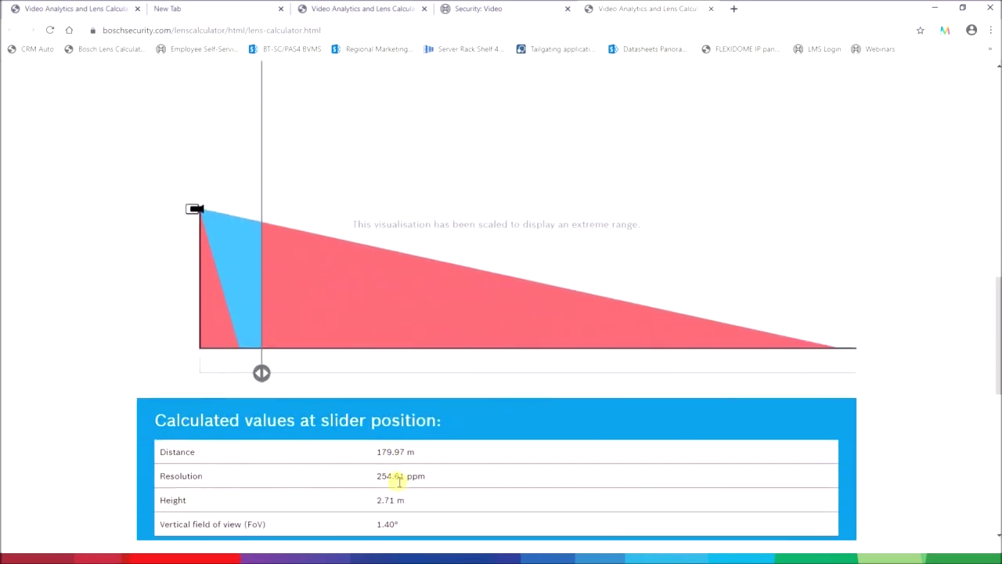
Step: Show the video analytics range and move the distance marker to the minimum detection distance at about 232 m and back to about 794 m
{"action": "scroll", "coordinate": [397, 483], "scroll_direction": "up", "scroll_amount": 2}
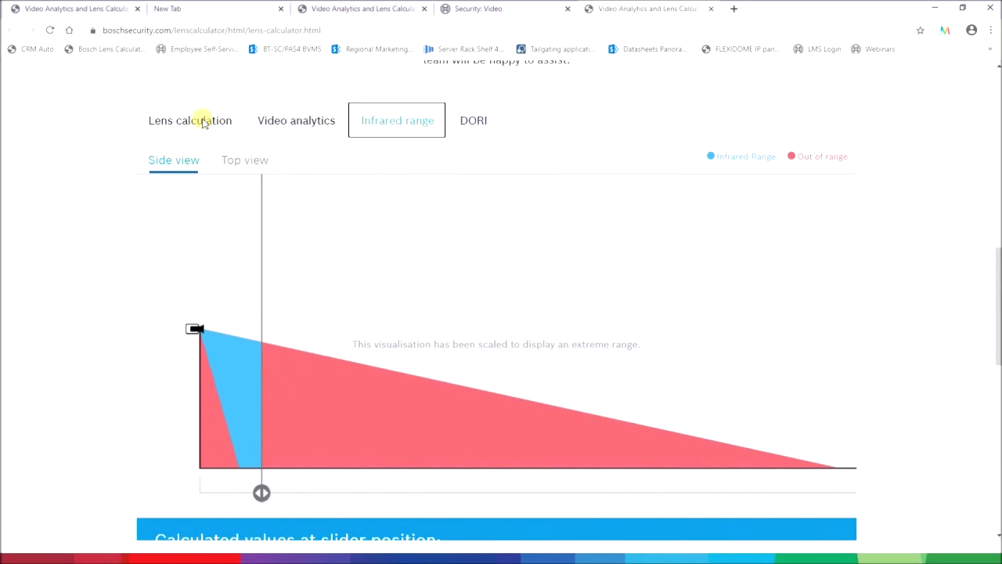
{"action": "left_click", "coordinate": [310, 122]}
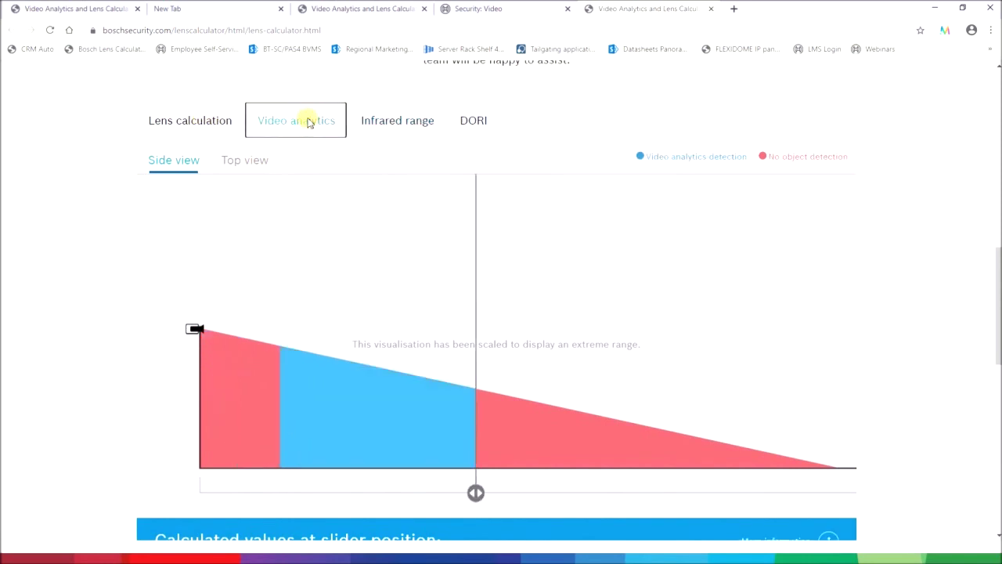
{"action": "scroll", "coordinate": [346, 249], "scroll_direction": "down", "scroll_amount": 3}
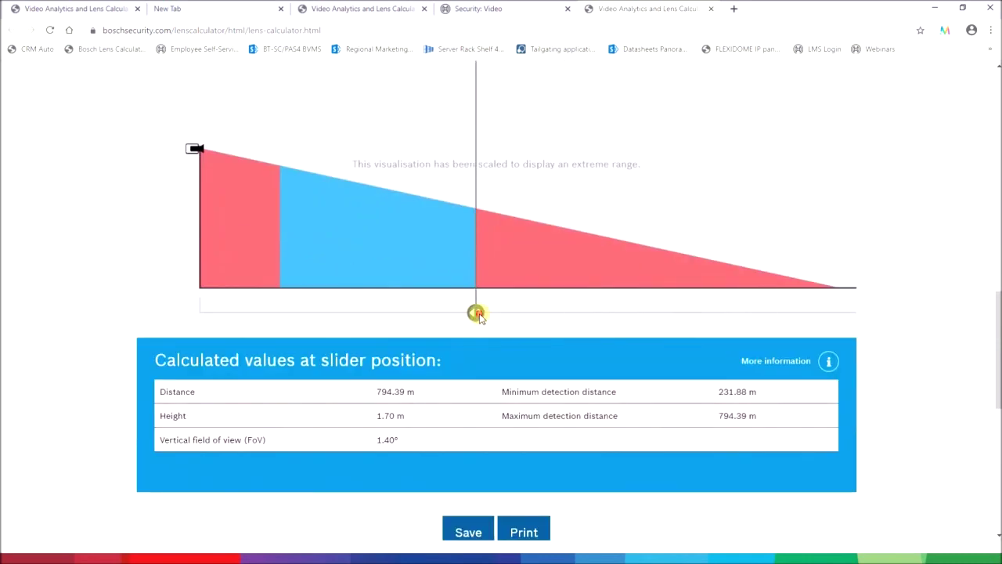
{"action": "left_click_drag", "start_coordinate": [476, 313], "coordinate": [279, 313]}
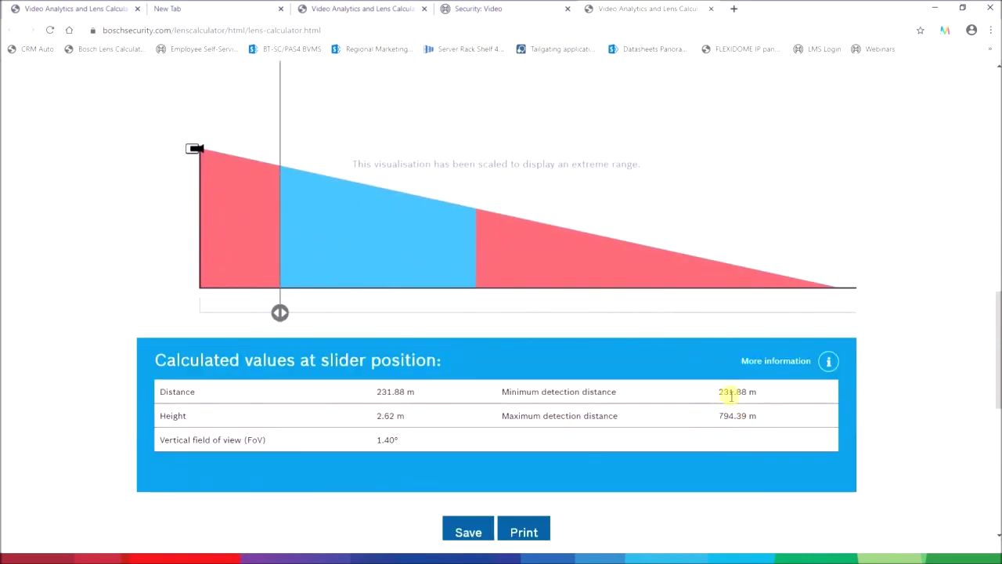
{"action": "left_click_drag", "start_coordinate": [279, 313], "coordinate": [463, 303]}
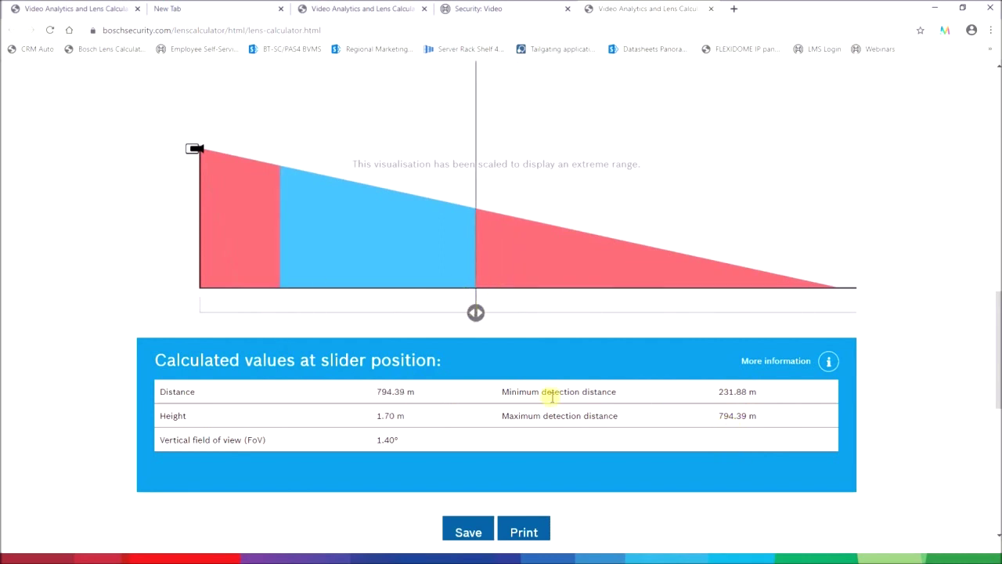
Step: Review the camera and lens settings together with the video analytics side view and its calculated values
{"action": "scroll", "coordinate": [551, 396], "scroll_direction": "up", "scroll_amount": 5}
{"action": "scroll", "coordinate": [551, 397], "scroll_direction": "down", "scroll_amount": 5}
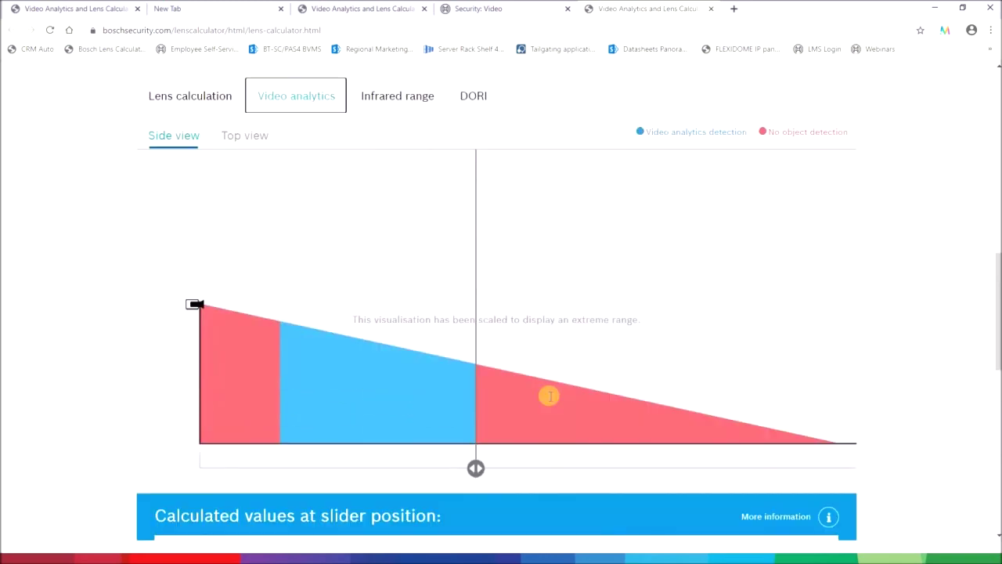
{"action": "scroll", "coordinate": [549, 398], "scroll_direction": "up", "scroll_amount": 5}
{"action": "scroll", "coordinate": [551, 399], "scroll_direction": "up", "scroll_amount": 1}
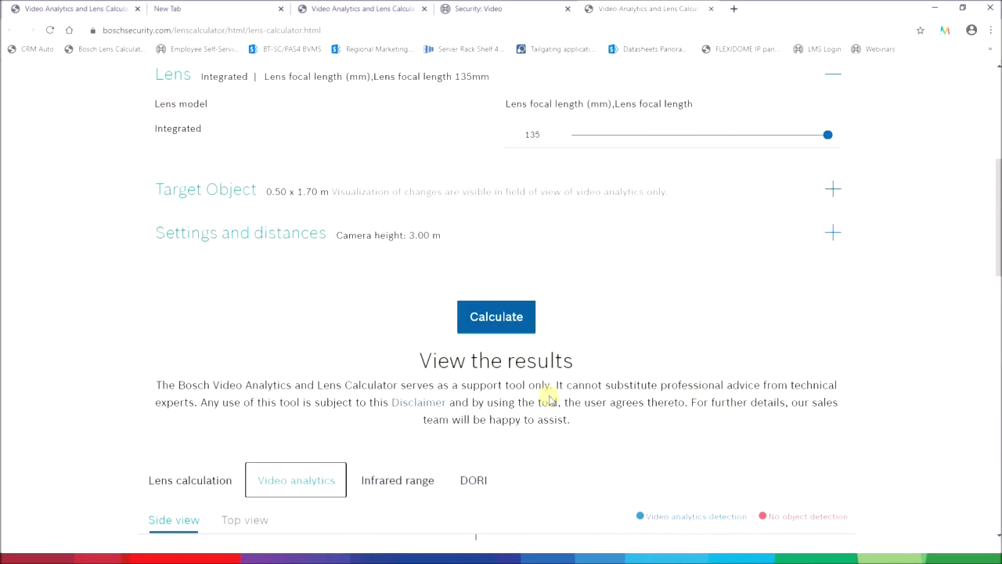
{"action": "scroll", "coordinate": [550, 399], "scroll_direction": "up", "scroll_amount": 2}
{"action": "scroll", "coordinate": [550, 399], "scroll_direction": "down", "scroll_amount": 5}
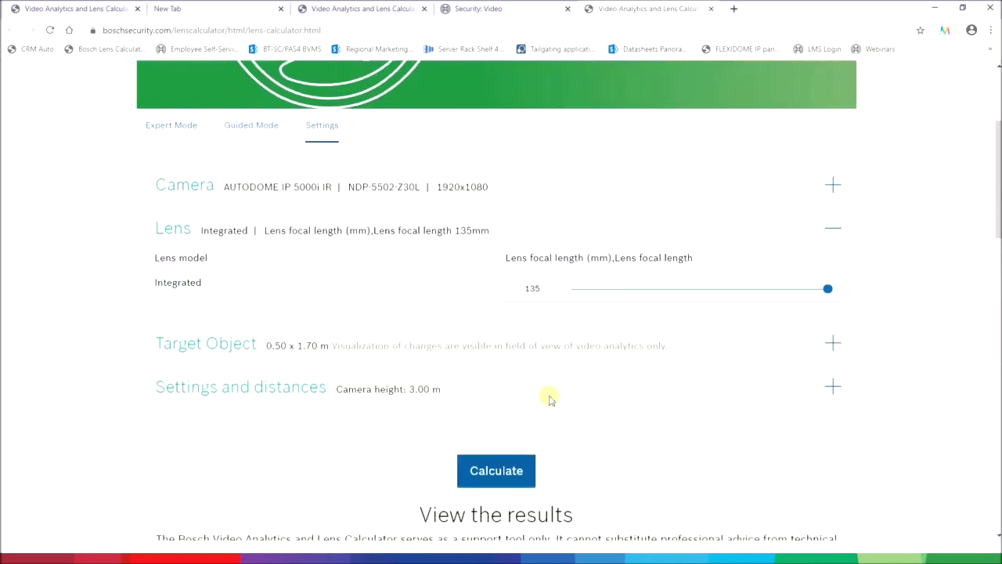
{"action": "scroll", "coordinate": [548, 399], "scroll_direction": "down", "scroll_amount": 2}
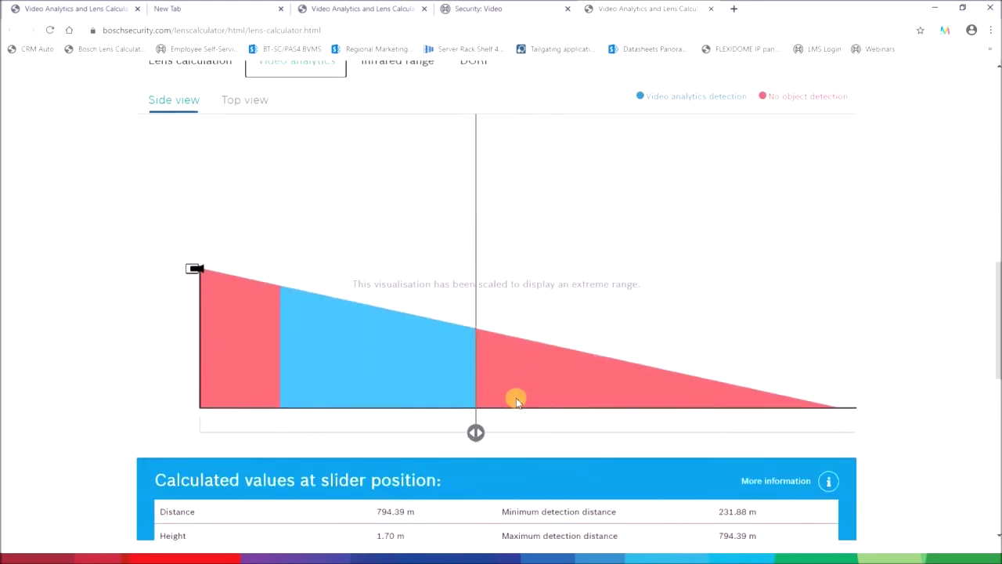
{"action": "scroll", "coordinate": [486, 402], "scroll_direction": "down", "scroll_amount": 2}
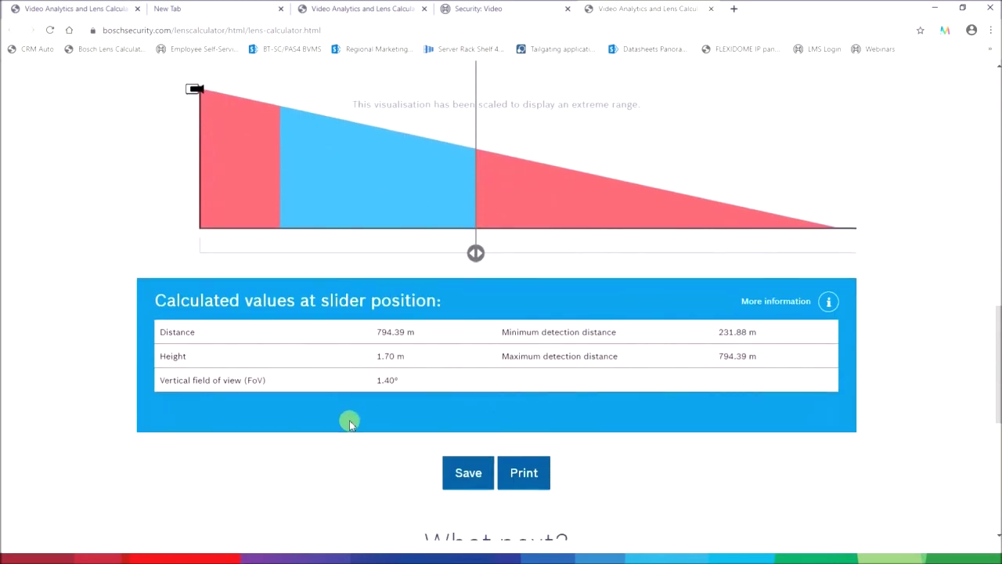
Step: Switch to the PowerPoint slide show and advance to the BVMS Checklist (storage calculator) slide
{"action": "key", "text": "alt+Tab"}
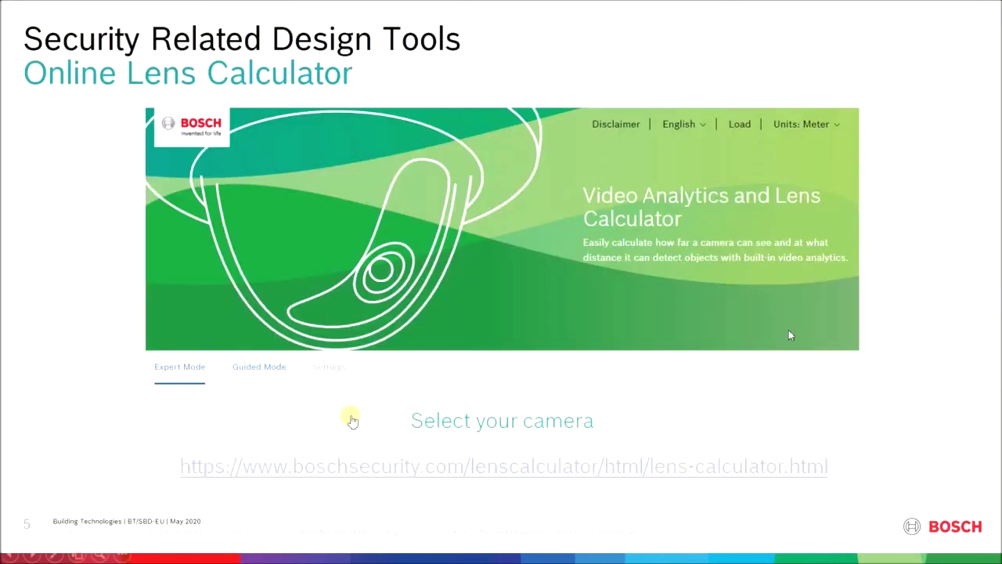
{"action": "key", "text": "Right"}
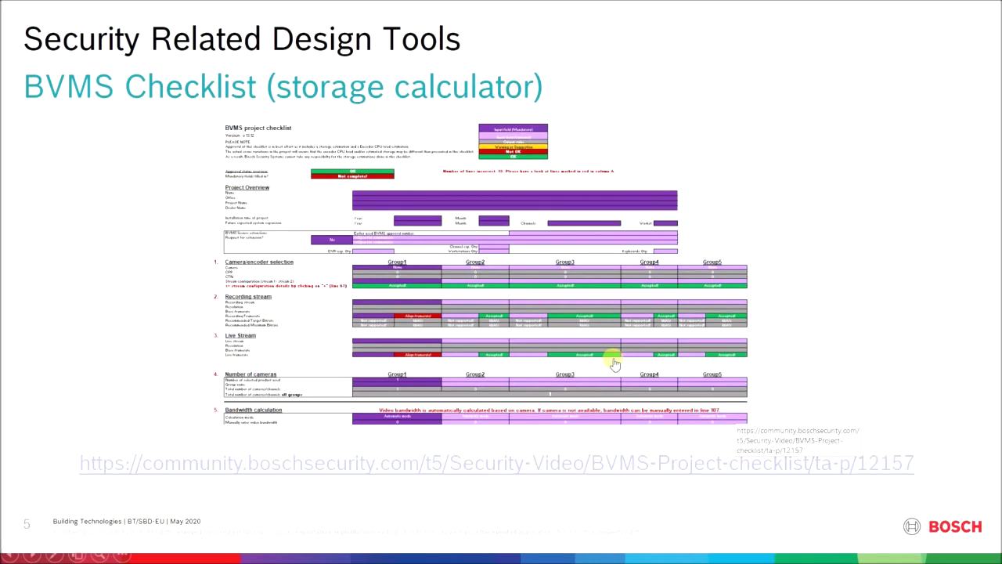
Step: Switch to the Excel workbook BVMS 10.0.1 Project Checklist v13.14.xlsm
{"action": "key", "text": "alt+Tab"}
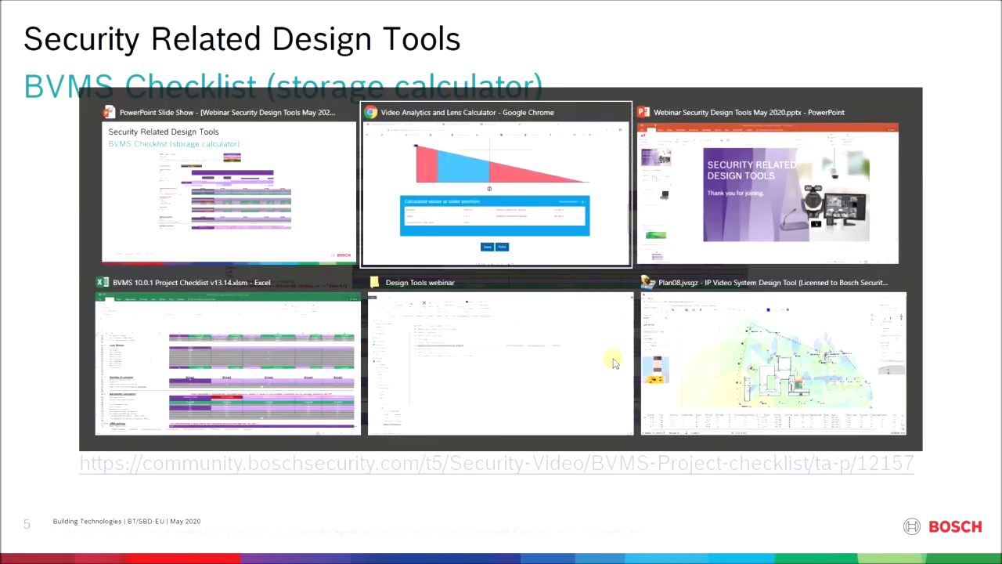
{"action": "key", "text": "alt+Tab"}
{"action": "key", "text": "alt+Tab"}
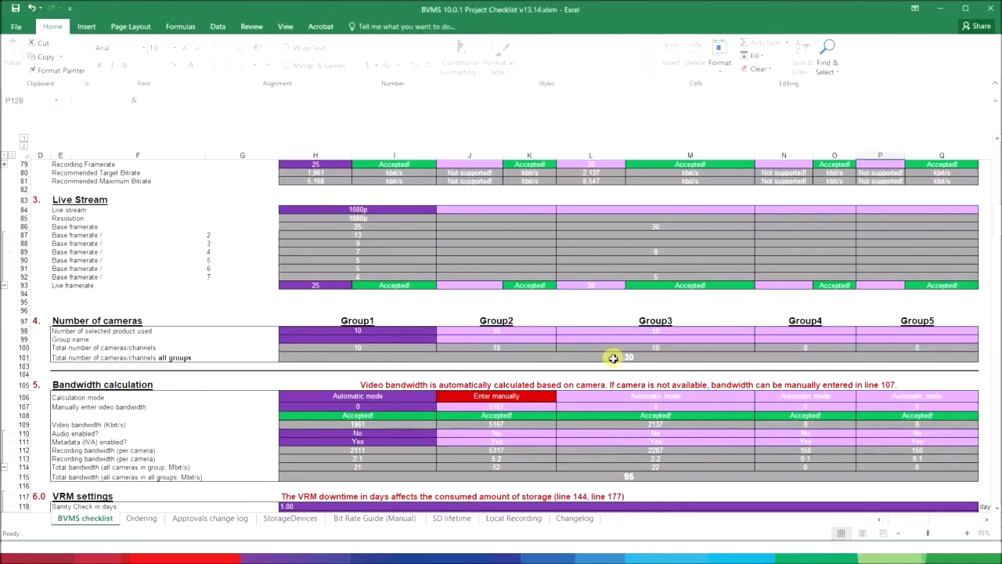
Step: Review the approval conditions, comment area and project overview at the beginning of the BVMS checklist sheet
{"action": "scroll", "coordinate": [613, 357], "scroll_direction": "up", "scroll_amount": 20}
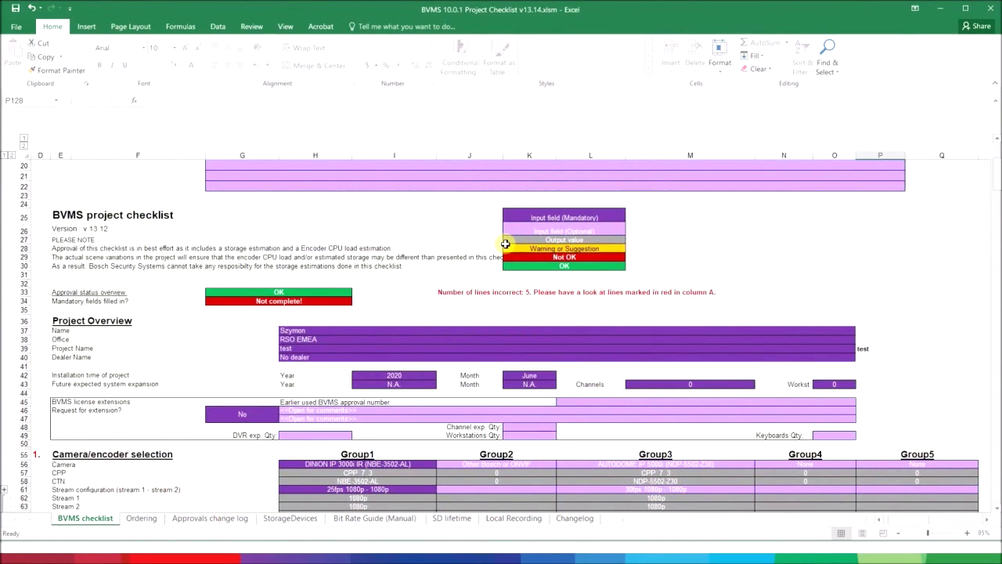
{"action": "scroll", "coordinate": [433, 231], "scroll_direction": "up", "scroll_amount": 3}
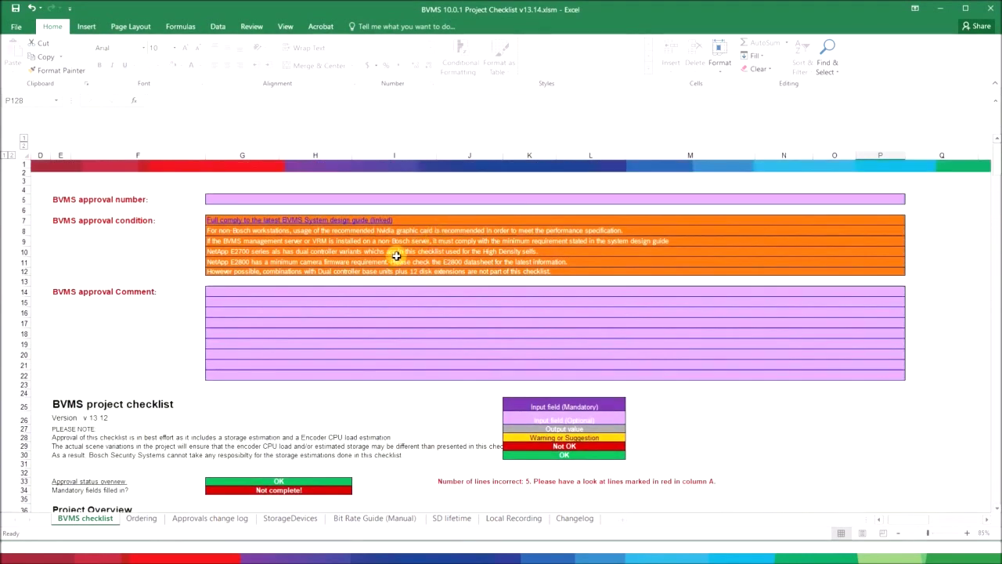
{"action": "scroll", "coordinate": [397, 256], "scroll_direction": "down", "scroll_amount": 1}
{"action": "scroll", "coordinate": [331, 259], "scroll_direction": "down", "scroll_amount": 5}
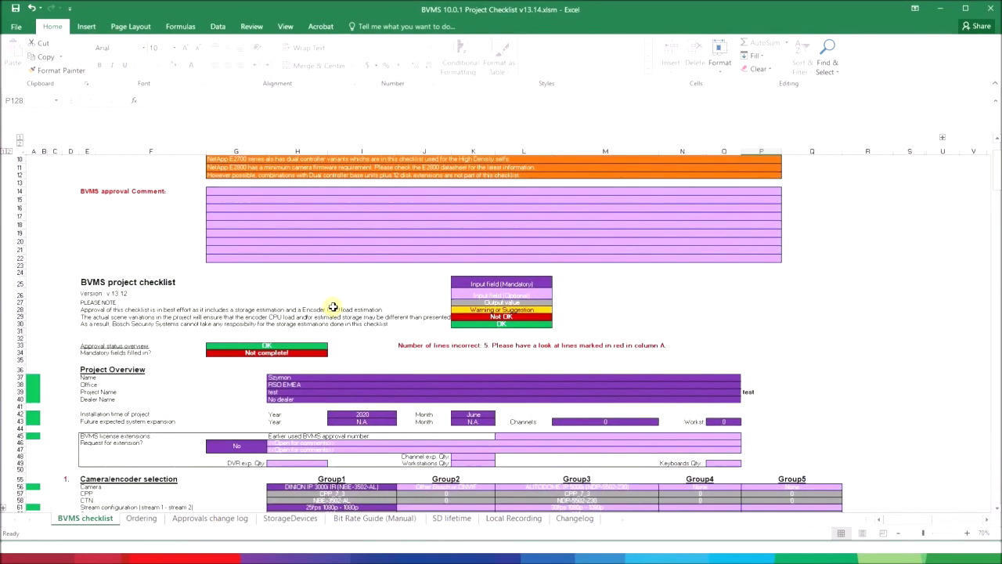
Step: Look through the Ordering, Approvals change log, StorageDevices and Bit Rate Guide (Manual) sheets and return to BVMS checklist
{"action": "left_click", "coordinate": [145, 520]}
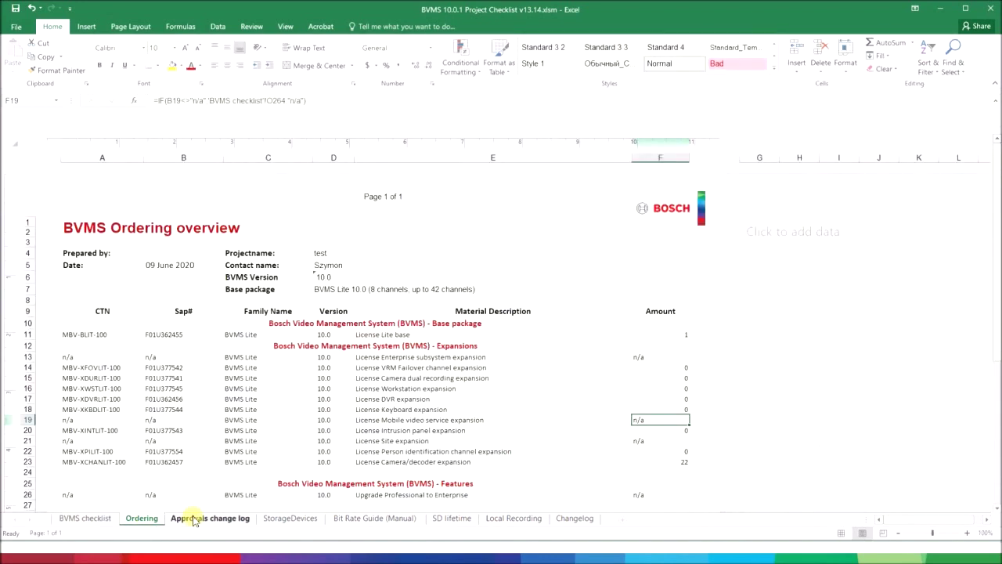
{"action": "left_click", "coordinate": [197, 521]}
{"action": "left_click", "coordinate": [286, 520]}
{"action": "left_click", "coordinate": [338, 520]}
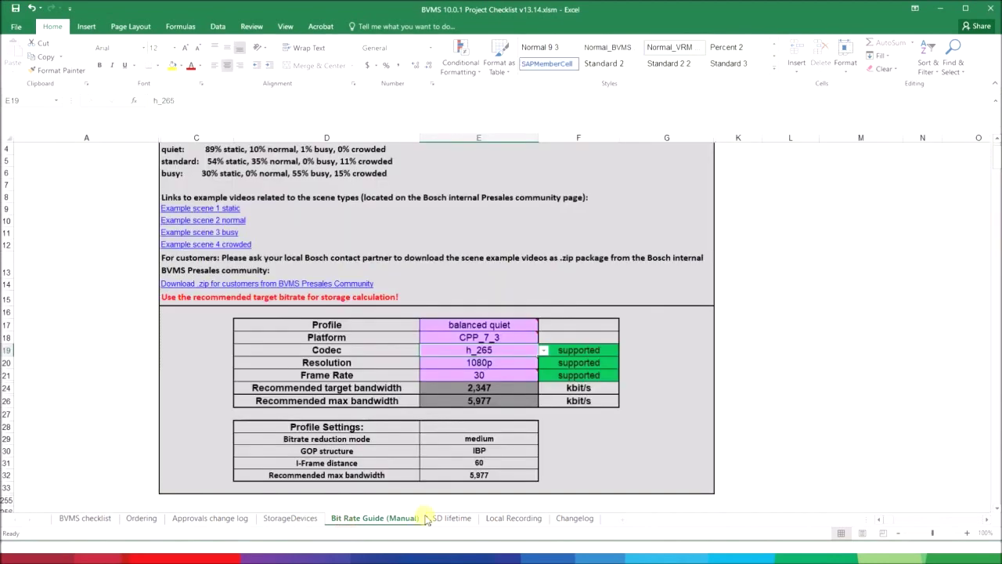
{"action": "left_click", "coordinate": [86, 519]}
Step: Examine the colour legend for mandatory, optional, output, warning, Not OK and OK cells at a larger magnification
{"action": "scroll", "coordinate": [418, 335], "scroll_direction": "up", "scroll_amount": 5}
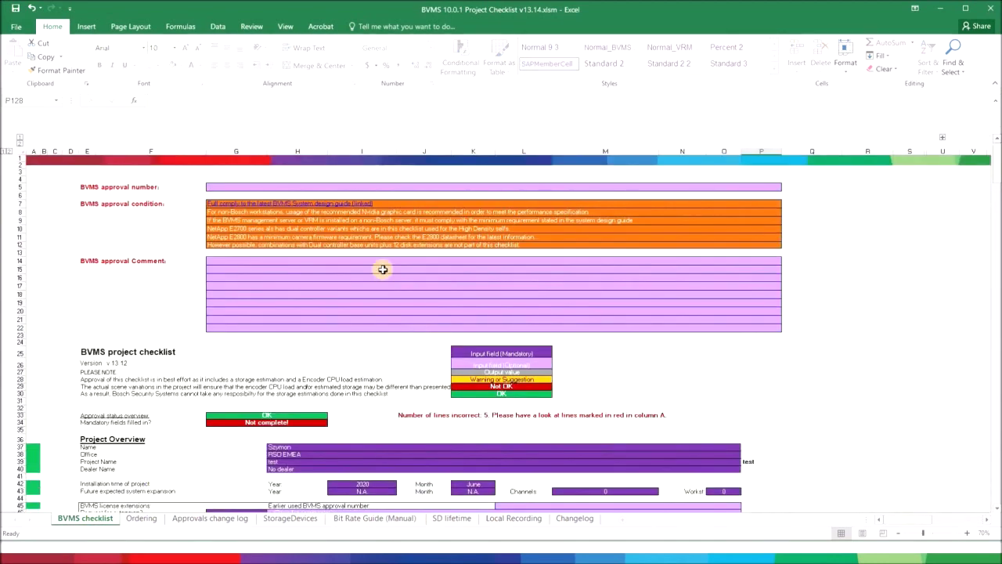
{"action": "scroll", "coordinate": [383, 269], "scroll_direction": "down", "scroll_amount": 1}
{"action": "scroll", "coordinate": [383, 269], "scroll_direction": "up", "scroll_amount": 1}
{"action": "scroll", "coordinate": [422, 347], "scroll_direction": "up", "scroll_amount": 1, "text": "ctrl"}
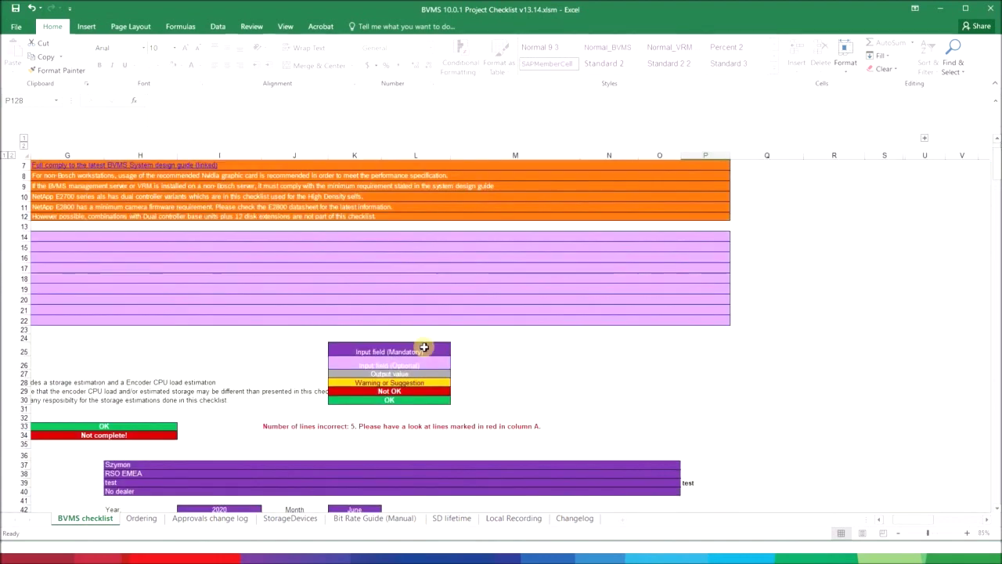
{"action": "scroll", "coordinate": [423, 347], "scroll_direction": "up", "scroll_amount": 1, "text": "ctrl"}
{"action": "scroll", "coordinate": [423, 347], "scroll_direction": "up", "scroll_amount": 2, "text": "ctrl"}
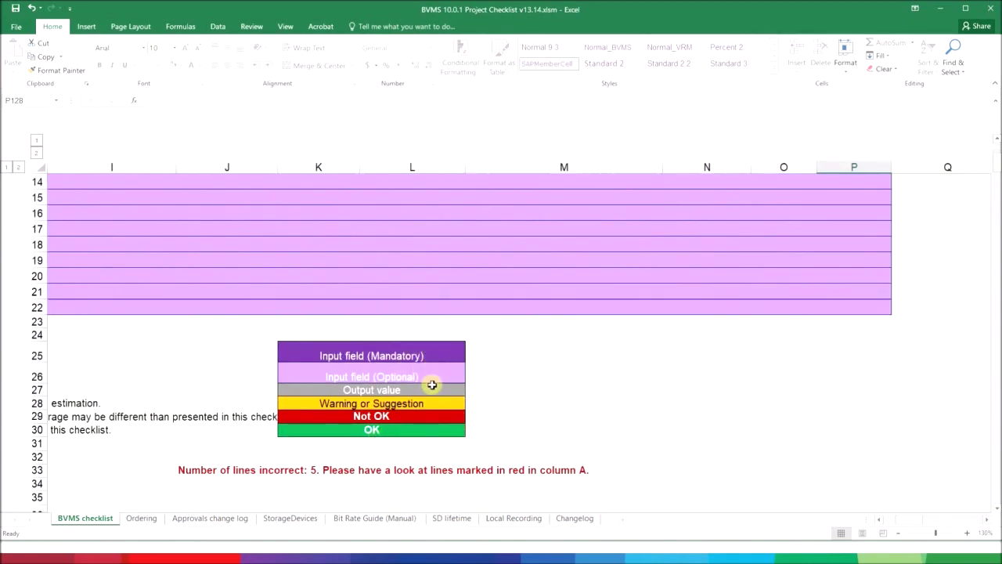
{"action": "scroll", "coordinate": [566, 392], "scroll_direction": "down", "scroll_amount": 1, "text": "ctrl"}
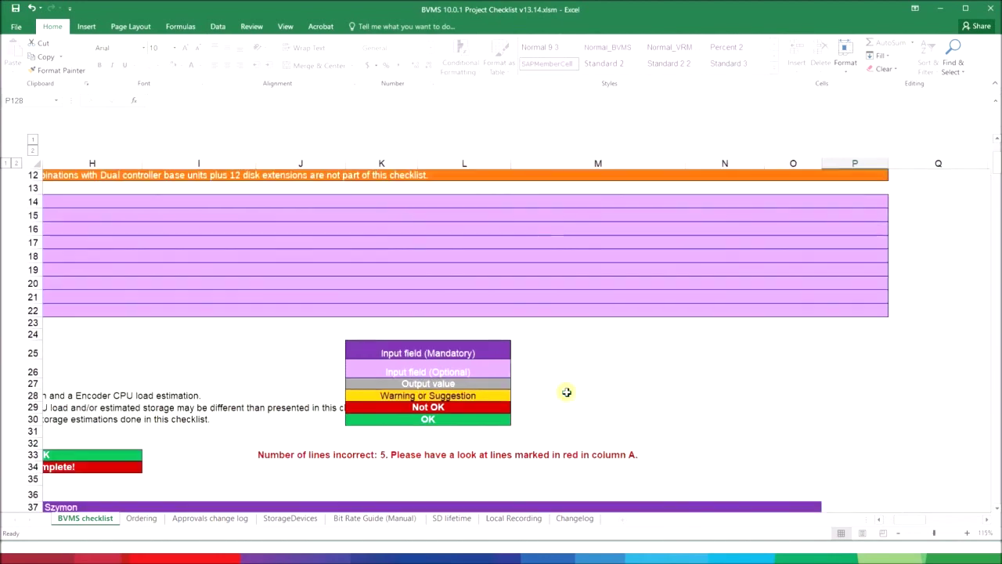
{"action": "scroll", "coordinate": [566, 391], "scroll_direction": "down", "scroll_amount": 1, "text": "ctrl"}
Step: Examine the approval status overview and the mandatory-fields check together with the colour markers in column A
{"action": "scroll", "coordinate": [535, 384], "scroll_direction": "down", "scroll_amount": 3}
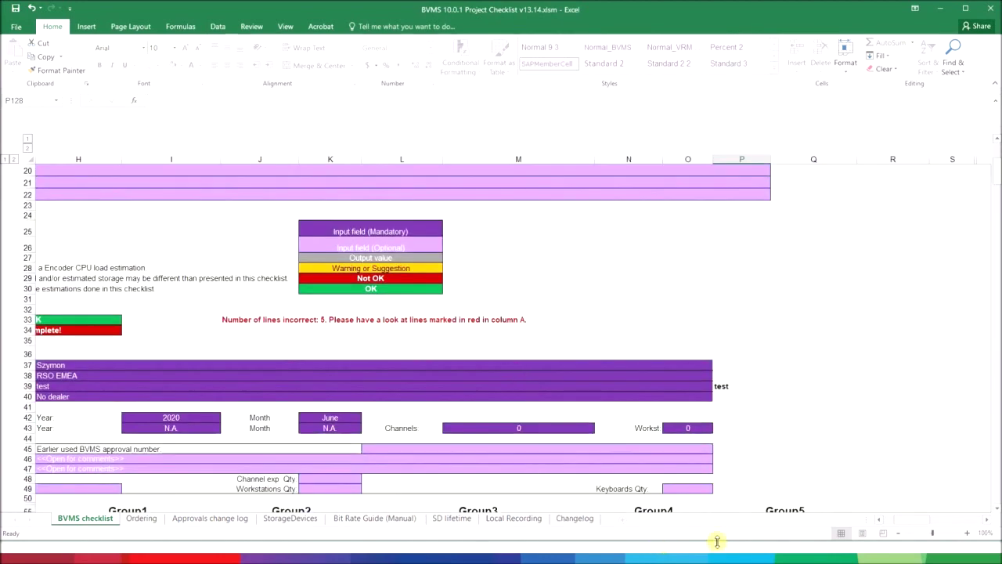
{"action": "left_click_drag", "start_coordinate": [913, 510], "coordinate": [884, 519]}
{"action": "scroll", "coordinate": [692, 436], "scroll_direction": "down", "scroll_amount": 1}
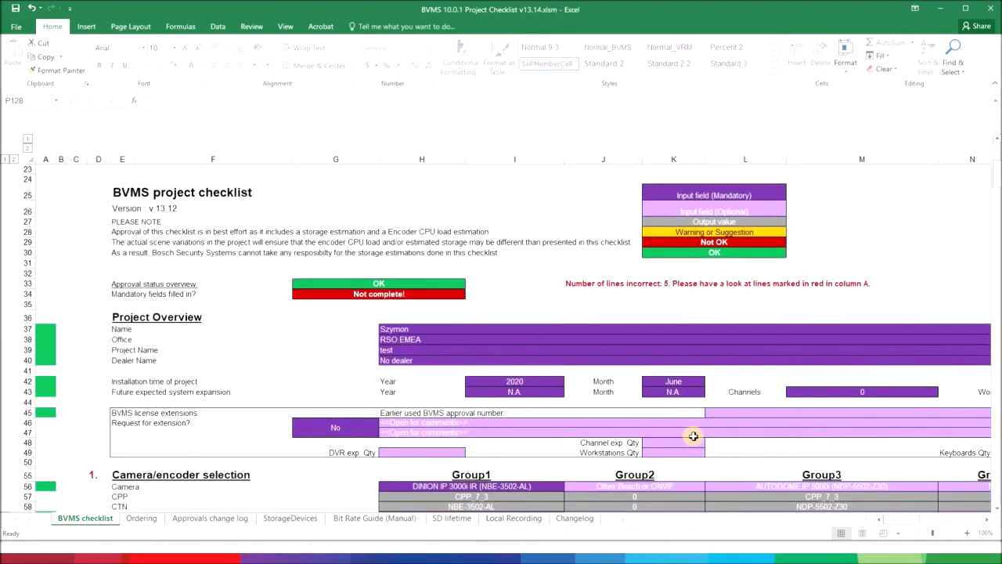
{"action": "scroll", "coordinate": [483, 324], "scroll_direction": "up", "scroll_amount": 1}
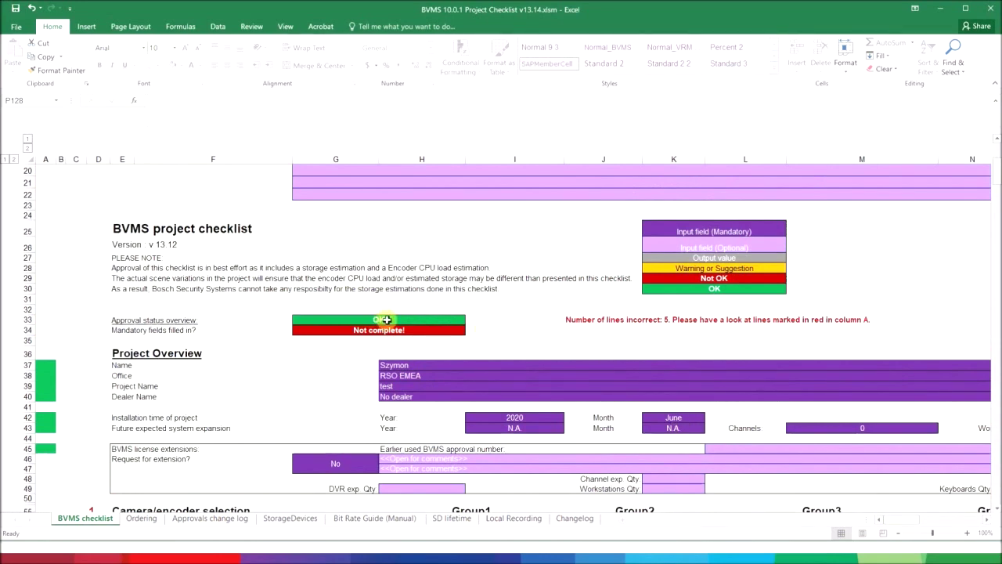
Step: Review the project overview, license extension, camera/encoder selection and recording stream sections of the checklist
{"action": "scroll", "coordinate": [386, 320], "scroll_direction": "down", "scroll_amount": 2}
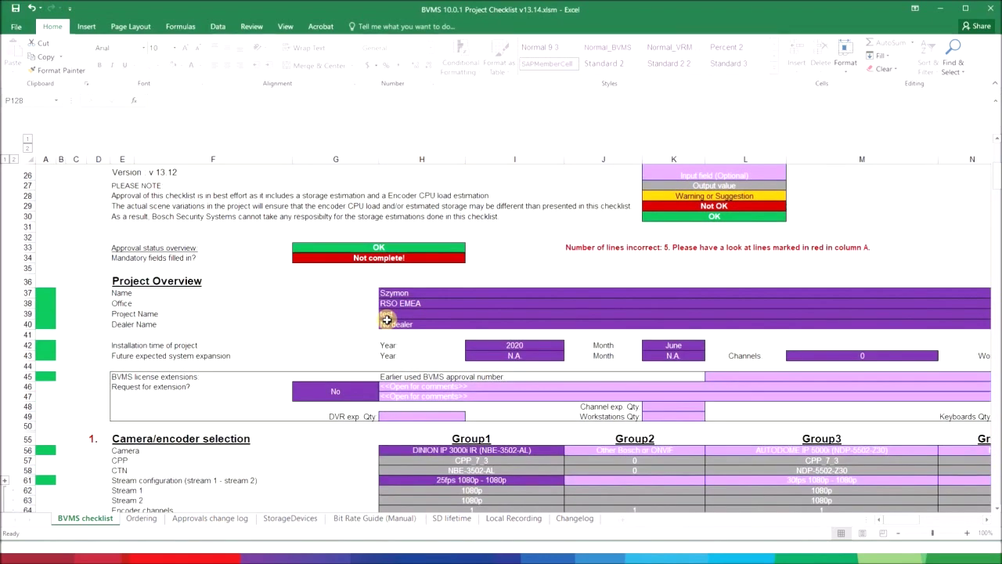
{"action": "scroll", "coordinate": [386, 319], "scroll_direction": "down", "scroll_amount": 2}
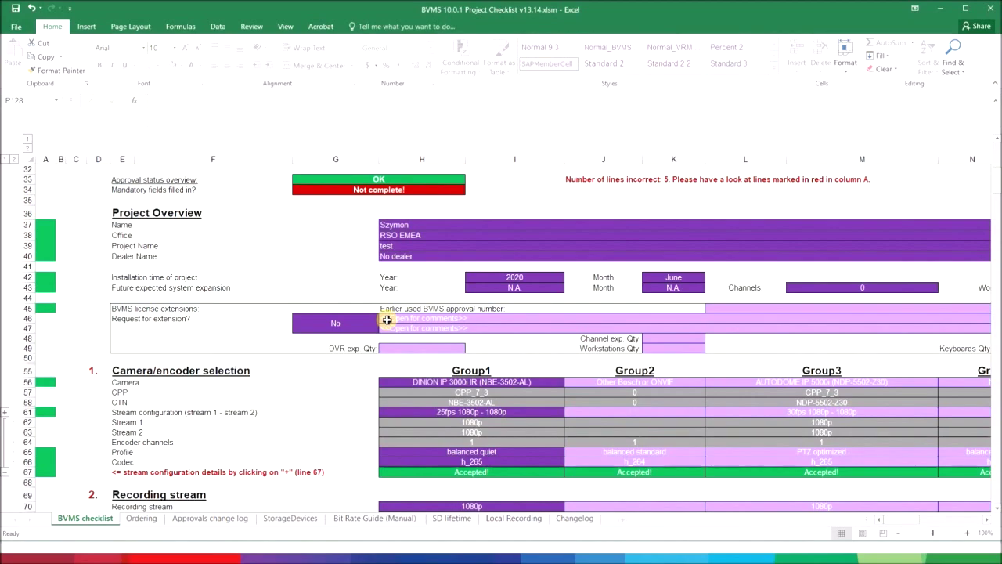
{"action": "scroll", "coordinate": [386, 319], "scroll_direction": "down", "scroll_amount": 2}
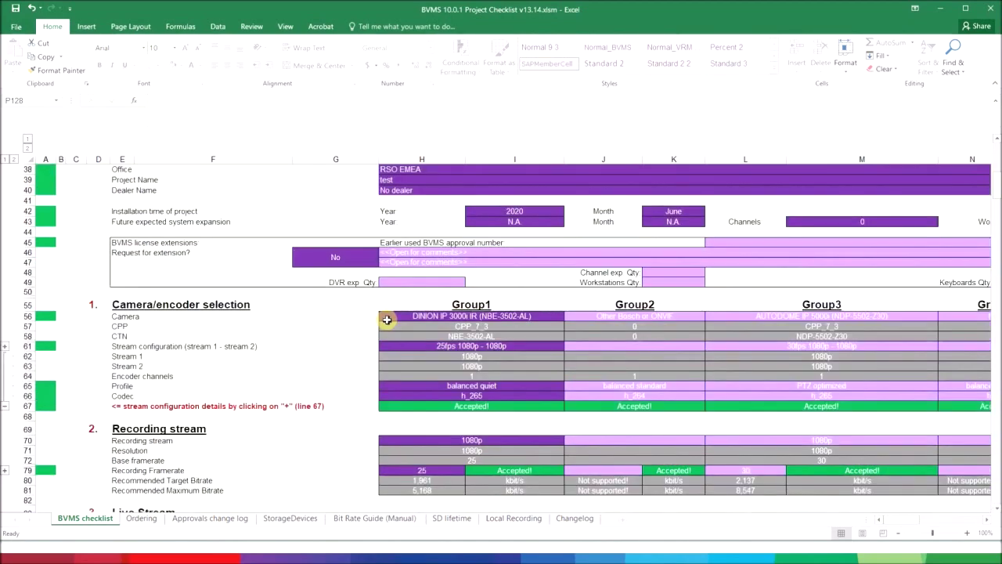
{"action": "scroll", "coordinate": [386, 319], "scroll_direction": "down", "scroll_amount": 2}
{"action": "scroll", "coordinate": [385, 319], "scroll_direction": "down", "scroll_amount": 2}
{"action": "scroll", "coordinate": [386, 319], "scroll_direction": "up", "scroll_amount": 2}
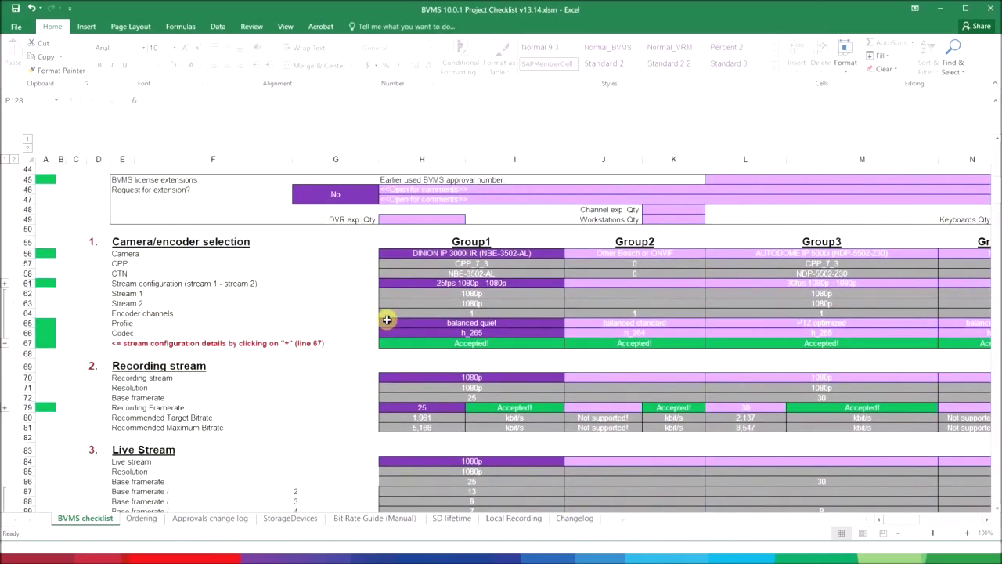
{"action": "scroll", "coordinate": [387, 320], "scroll_direction": "up", "scroll_amount": 2}
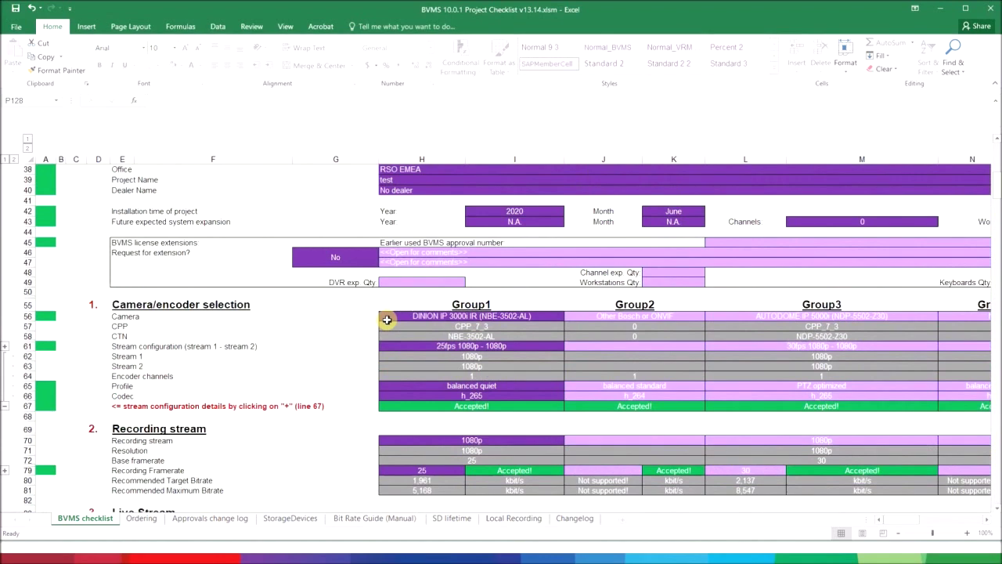
Step: Choose DINION IP 3000i IR (NBE-3502-AL) as the Group1 camera and check its CPP and CTN cells
{"action": "left_click", "coordinate": [502, 316]}
{"action": "key", "text": "alt+Down"}
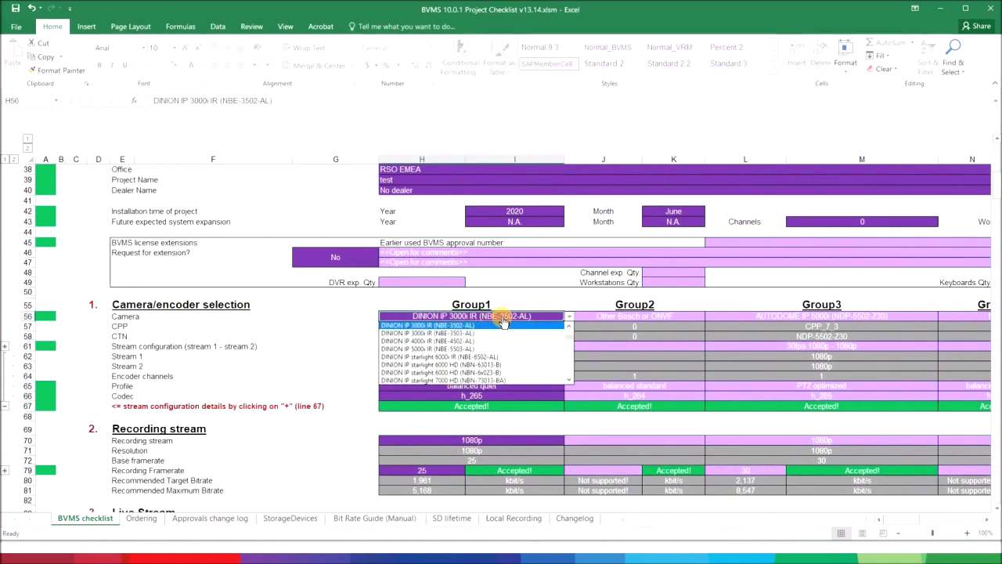
{"action": "left_click", "coordinate": [515, 325]}
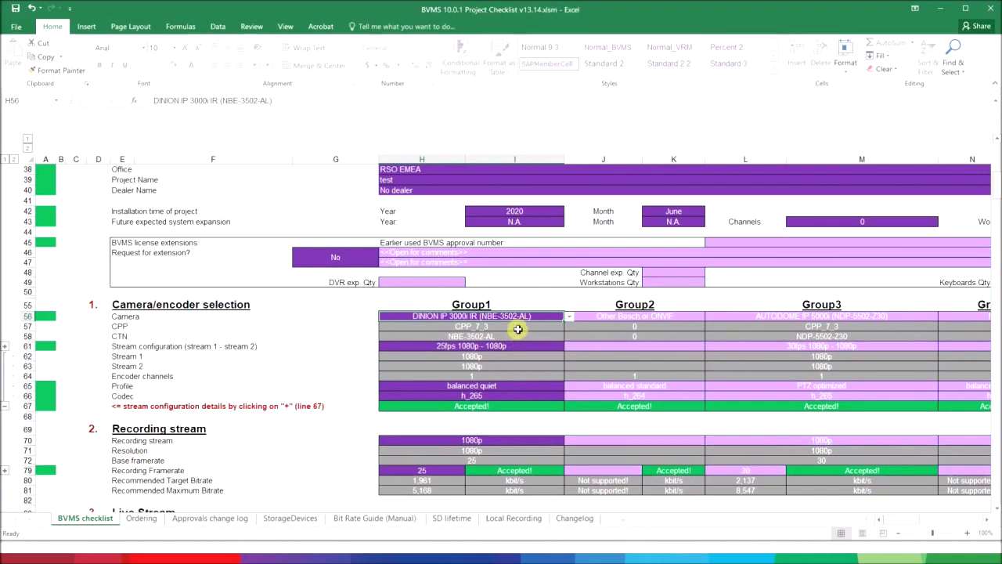
{"action": "left_click", "coordinate": [518, 330]}
{"action": "left_click", "coordinate": [517, 336]}
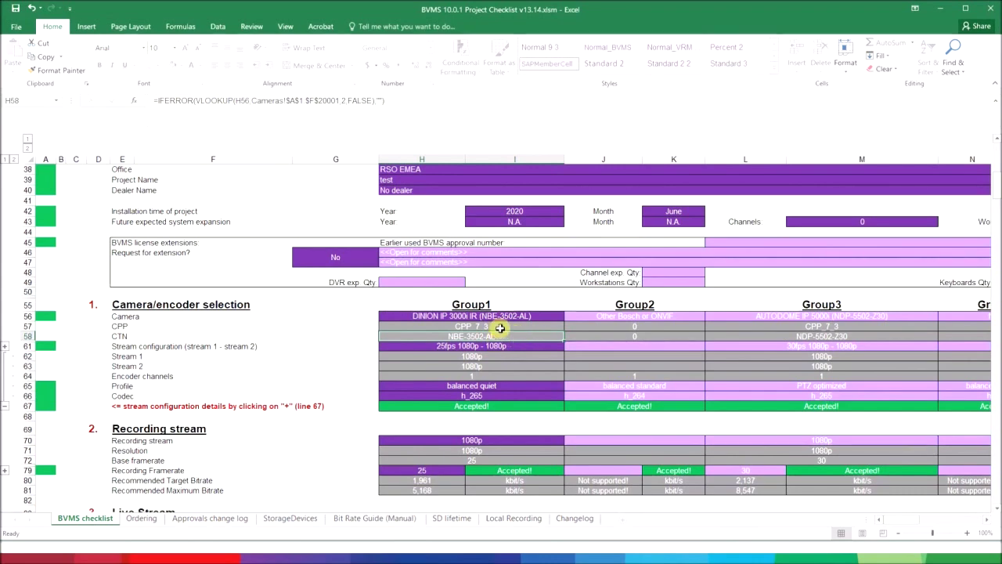
{"action": "left_click", "coordinate": [500, 328]}
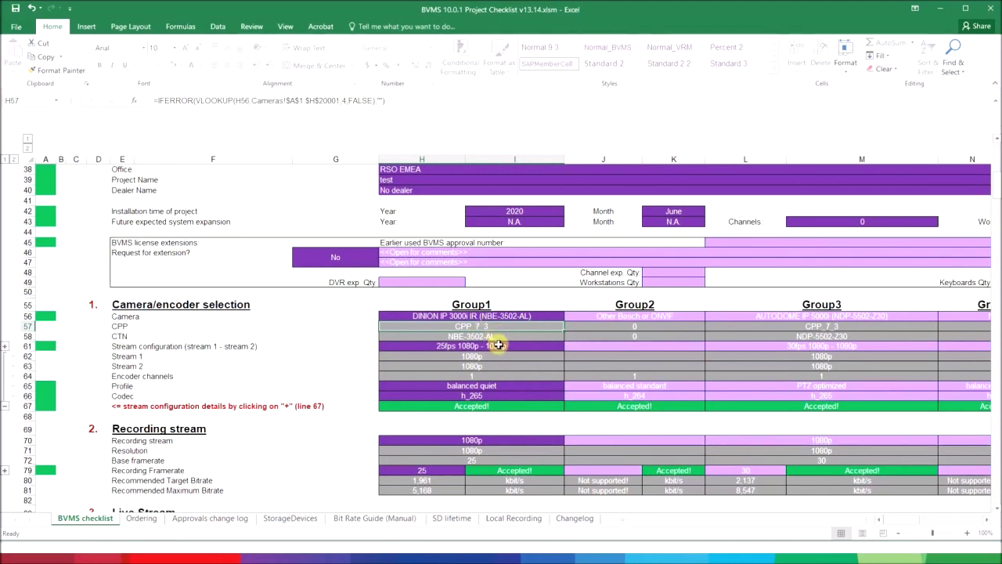
Step: Set Group1's stream configuration to 25fps 1080p - 1080p and its profile to balanced quiet
{"action": "left_click", "coordinate": [498, 346]}
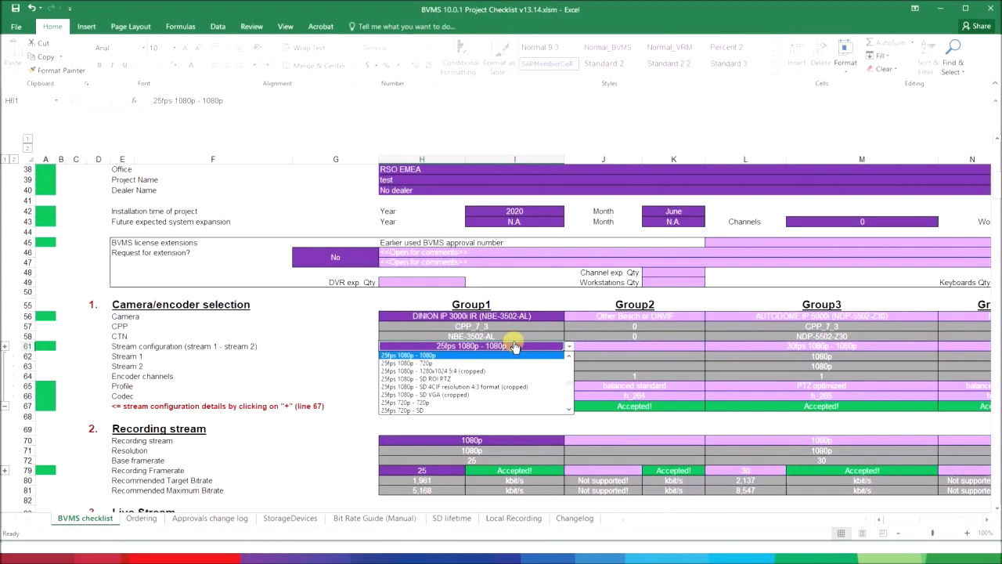
{"action": "left_click", "coordinate": [515, 353]}
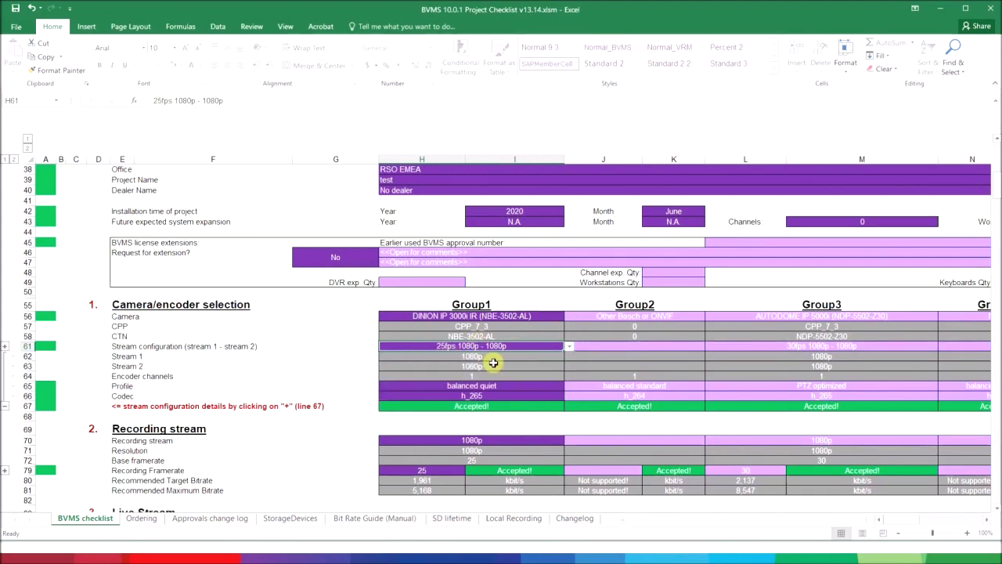
{"action": "scroll", "coordinate": [468, 353], "scroll_direction": "down", "scroll_amount": 2}
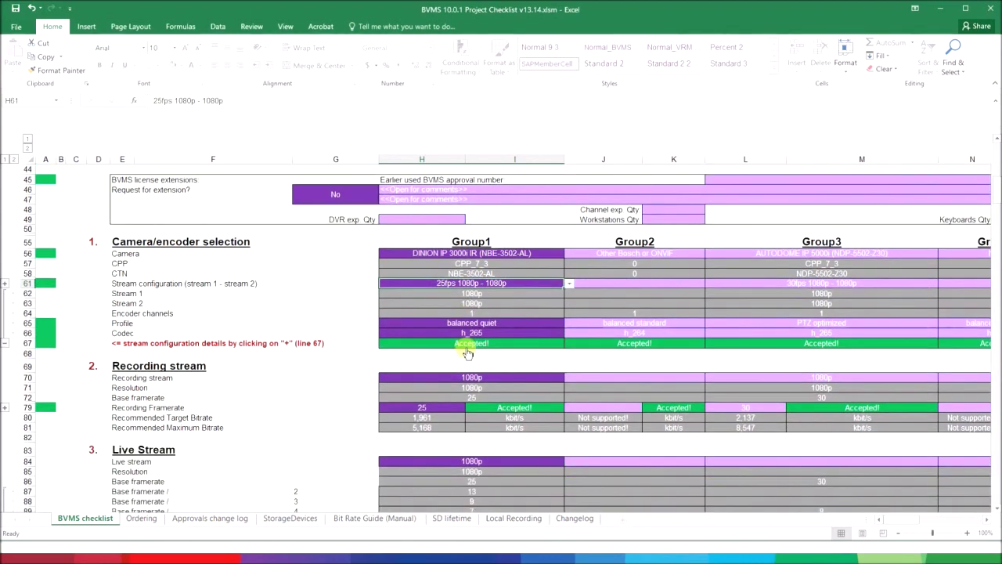
{"action": "left_click", "coordinate": [487, 322]}
{"action": "key", "text": "alt+Down"}
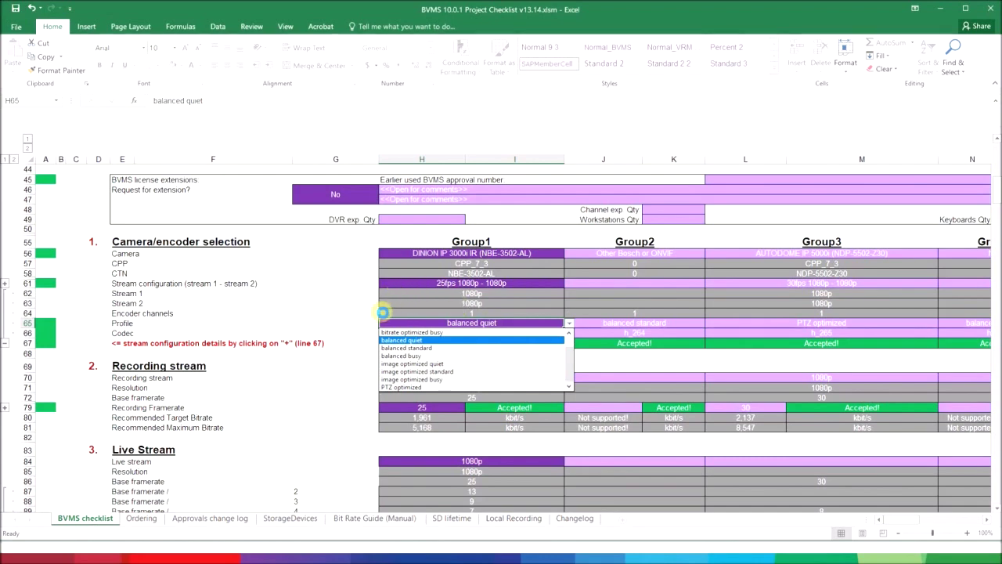
{"action": "left_click", "coordinate": [453, 341]}
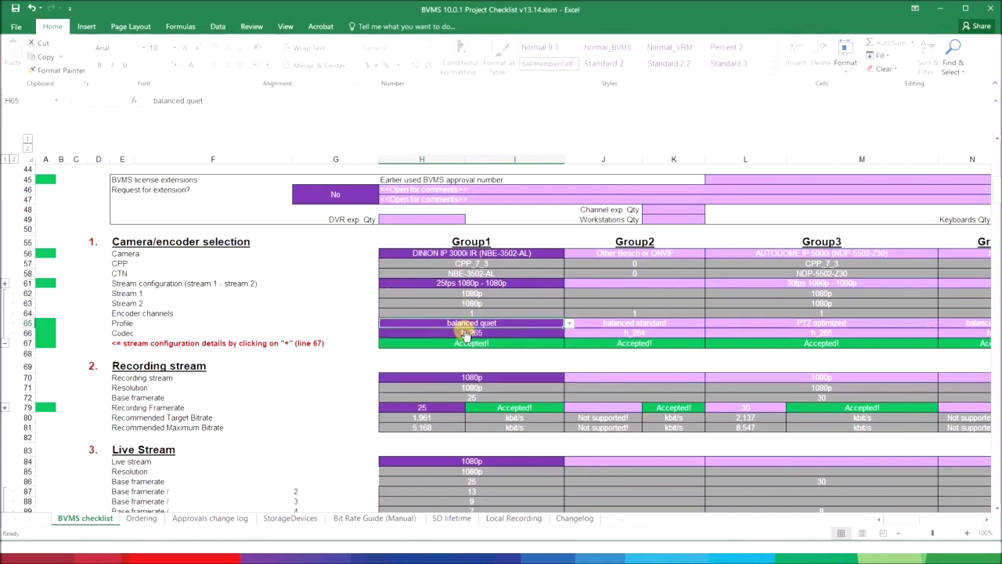
Step: Inspect Group1's codec, recording stream and recording framerate cells, then the live stream section
{"action": "left_click", "coordinate": [519, 332]}
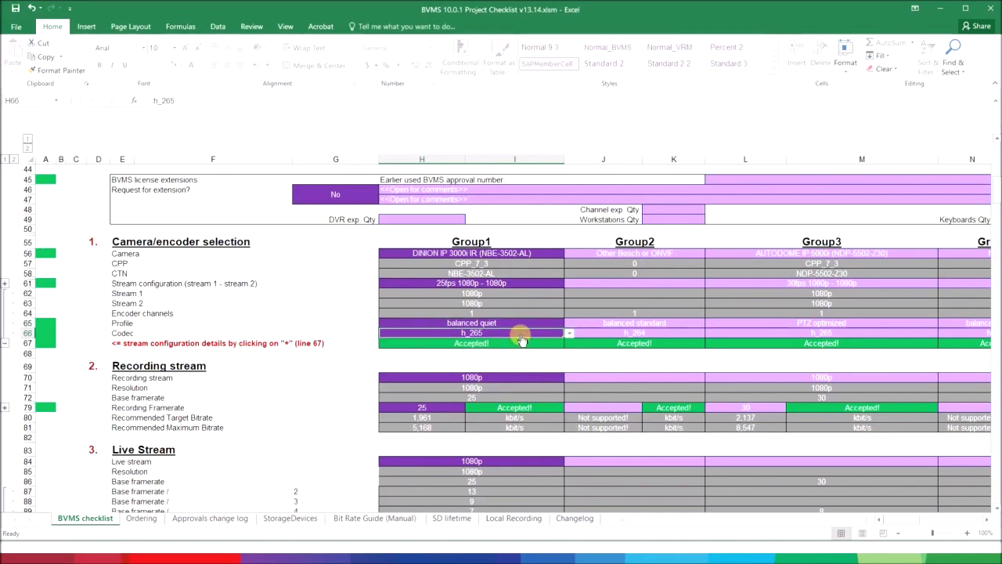
{"action": "left_click", "coordinate": [474, 376]}
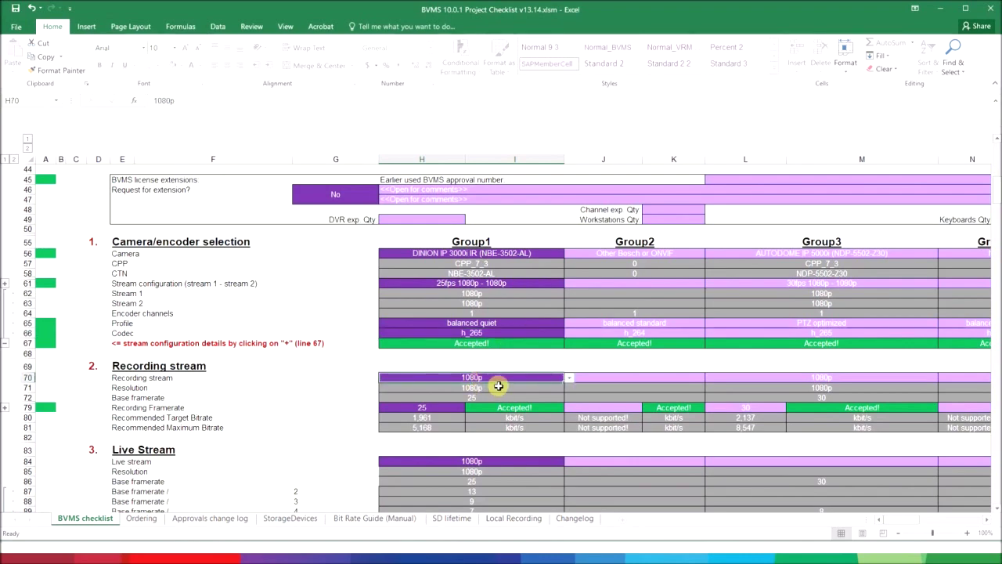
{"action": "scroll", "coordinate": [502, 389], "scroll_direction": "down", "scroll_amount": 1}
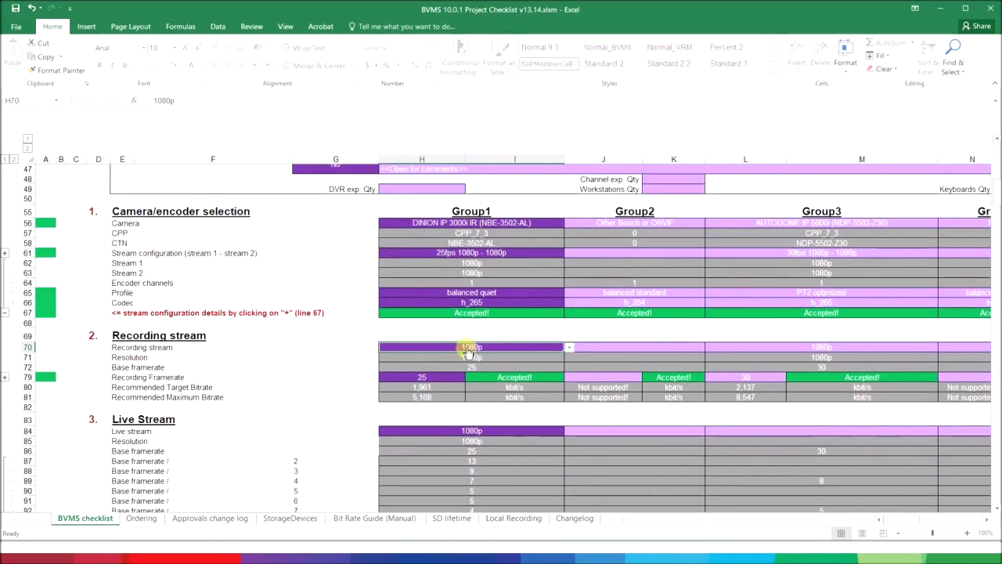
{"action": "left_click", "coordinate": [450, 376]}
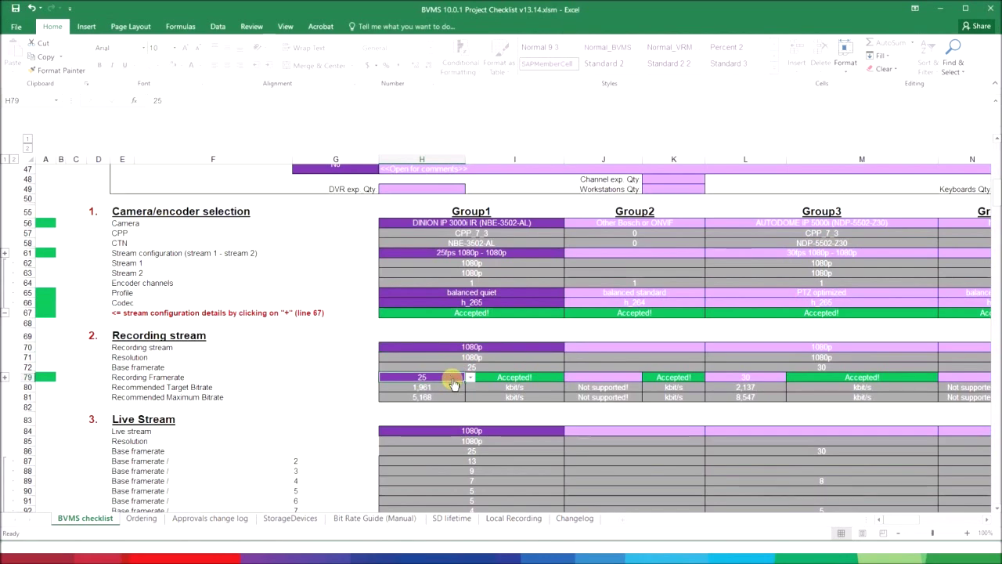
{"action": "scroll", "coordinate": [452, 383], "scroll_direction": "down", "scroll_amount": 1}
{"action": "scroll", "coordinate": [453, 383], "scroll_direction": "down", "scroll_amount": 1}
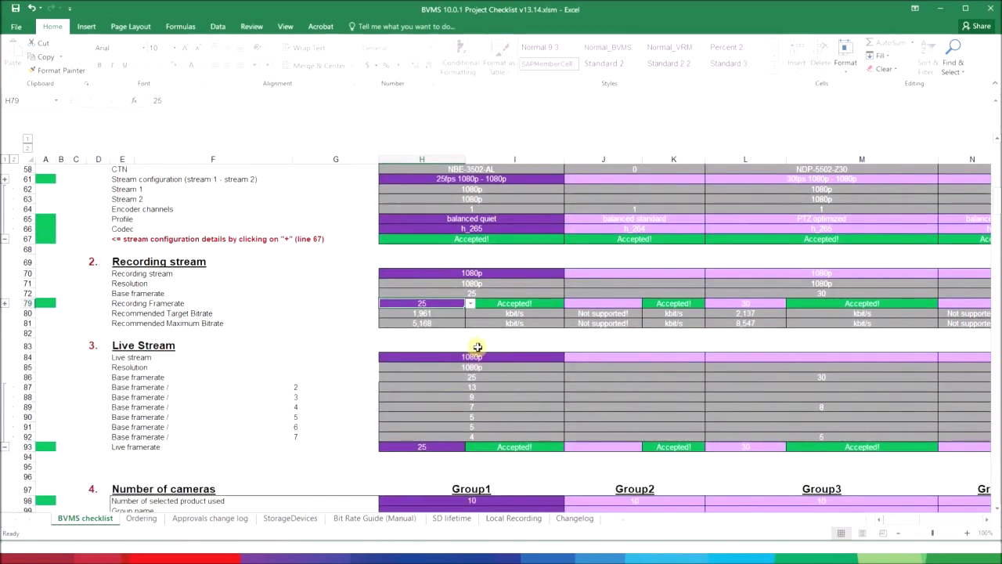
{"action": "scroll", "coordinate": [470, 363], "scroll_direction": "down", "scroll_amount": 4}
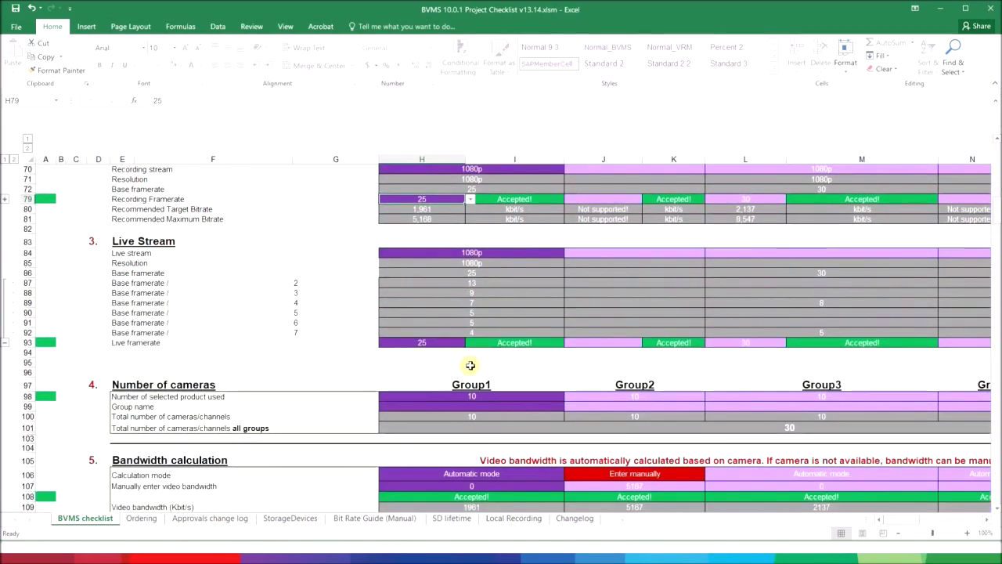
Step: Set the number of selected products used to 0 for both Group2 and Group3
{"action": "left_click", "coordinate": [482, 398]}
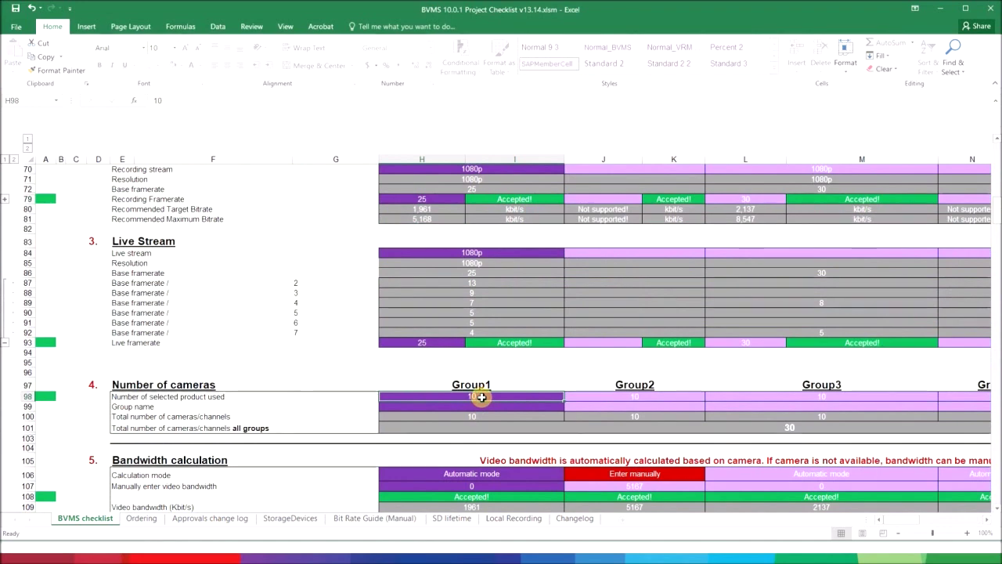
{"action": "scroll", "coordinate": [477, 331], "scroll_direction": "down", "scroll_amount": 2}
{"action": "scroll", "coordinate": [480, 394], "scroll_direction": "up", "scroll_amount": 2}
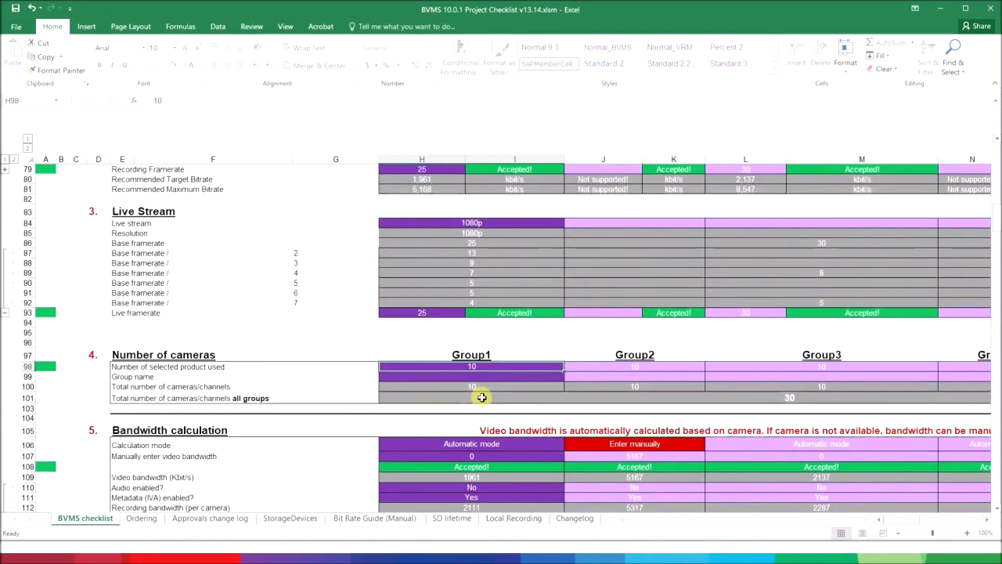
{"action": "left_click", "coordinate": [618, 376]}
{"action": "type", "text": "0"}
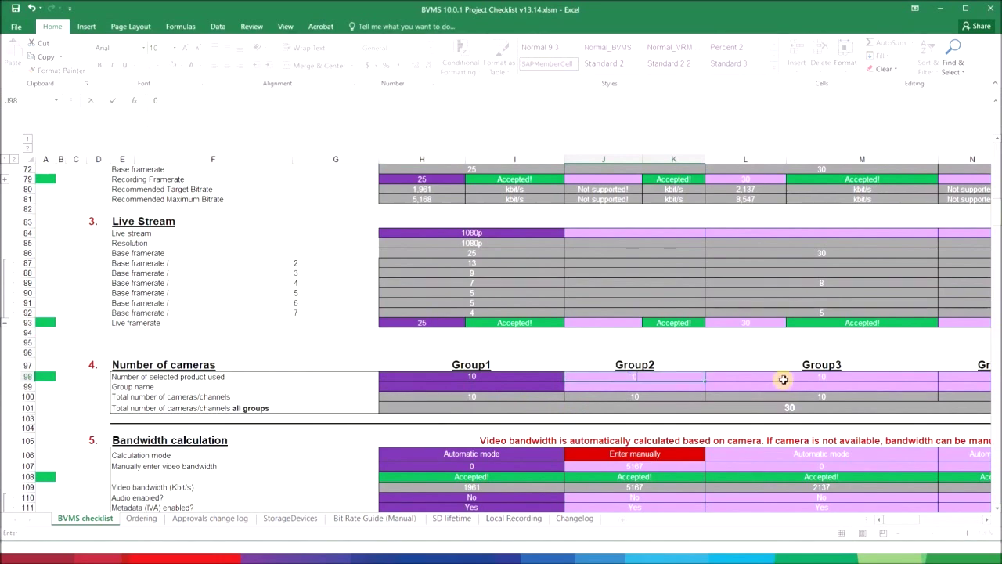
{"action": "left_click", "coordinate": [783, 379]}
{"action": "scroll", "coordinate": [814, 385], "scroll_direction": "down", "scroll_amount": 1}
{"action": "scroll", "coordinate": [814, 385], "scroll_direction": "up", "scroll_amount": 1}
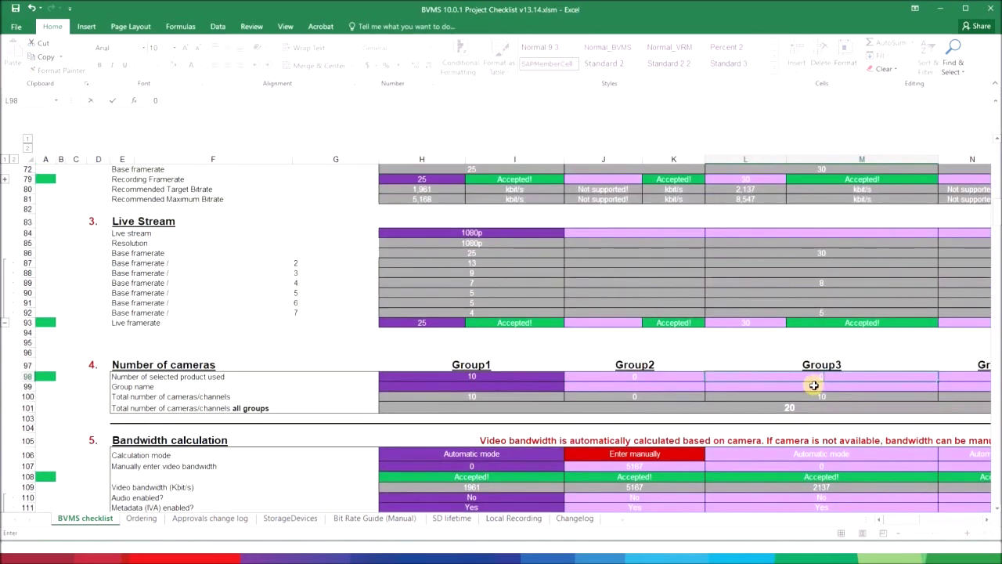
Step: Set Group1's number of selected products used to 15
{"action": "left_click", "coordinate": [509, 379]}
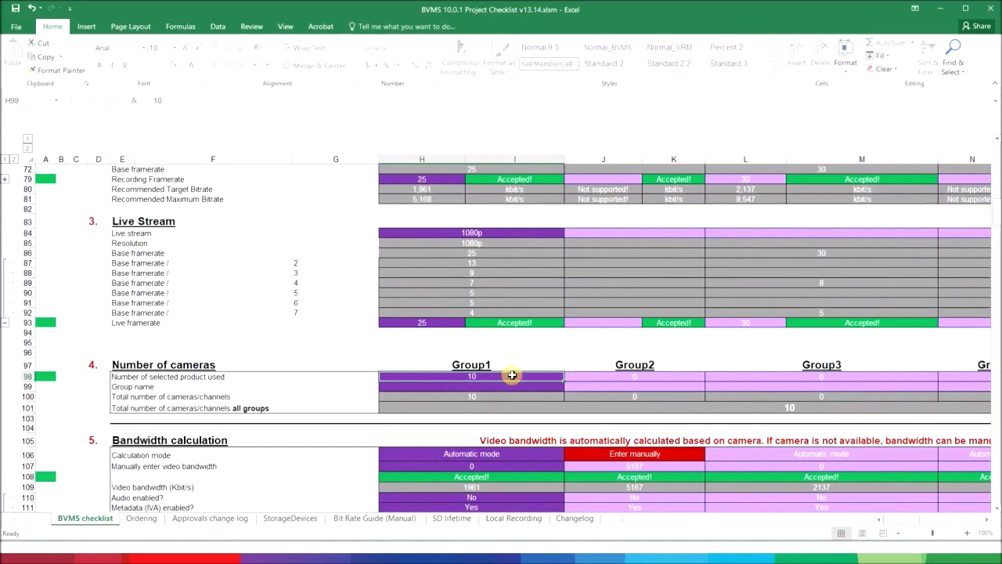
{"action": "type", "text": "15"}
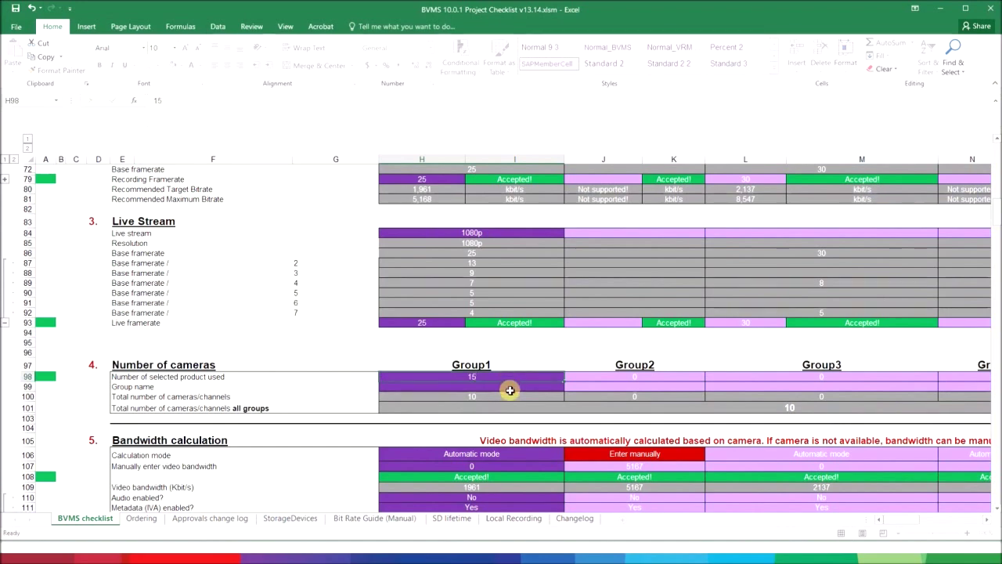
{"action": "key", "text": "Return"}
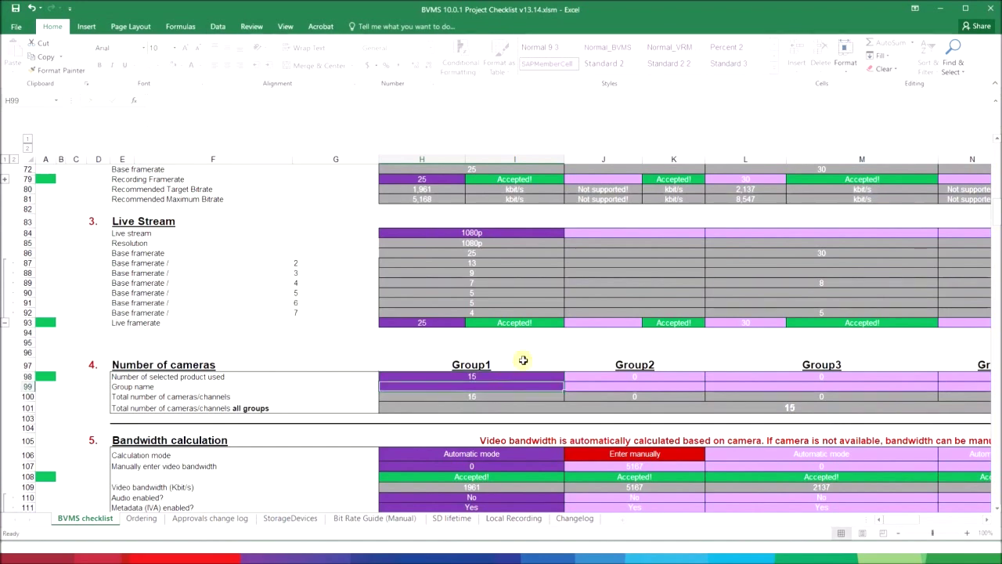
Step: Compare Group1's camera, stream and profile settings with the bandwidth calculation section, and check its video bandwidth cell
{"action": "scroll", "coordinate": [523, 360], "scroll_direction": "up", "scroll_amount": 9}
{"action": "scroll", "coordinate": [523, 359], "scroll_direction": "down", "scroll_amount": 4}
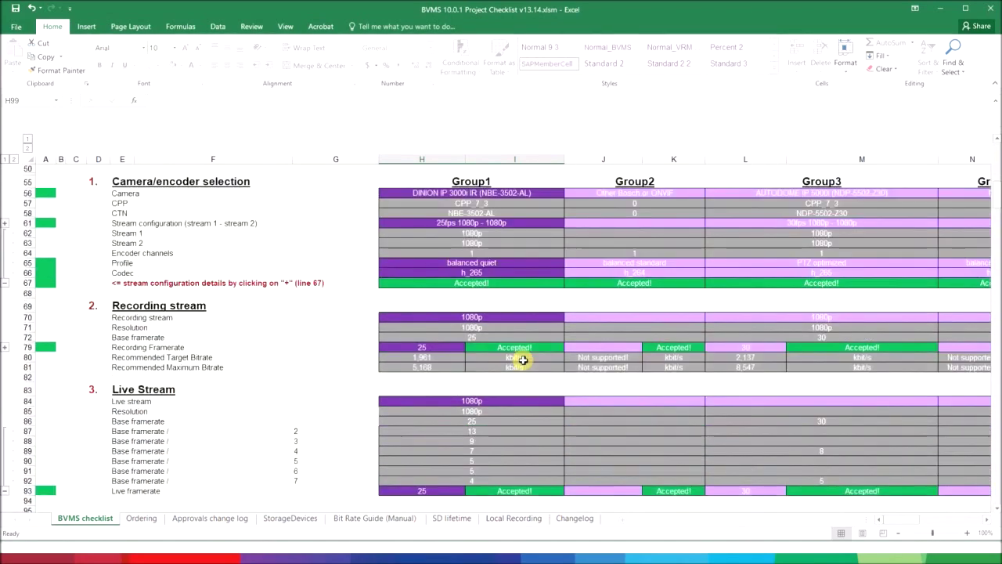
{"action": "scroll", "coordinate": [523, 360], "scroll_direction": "down", "scroll_amount": 12}
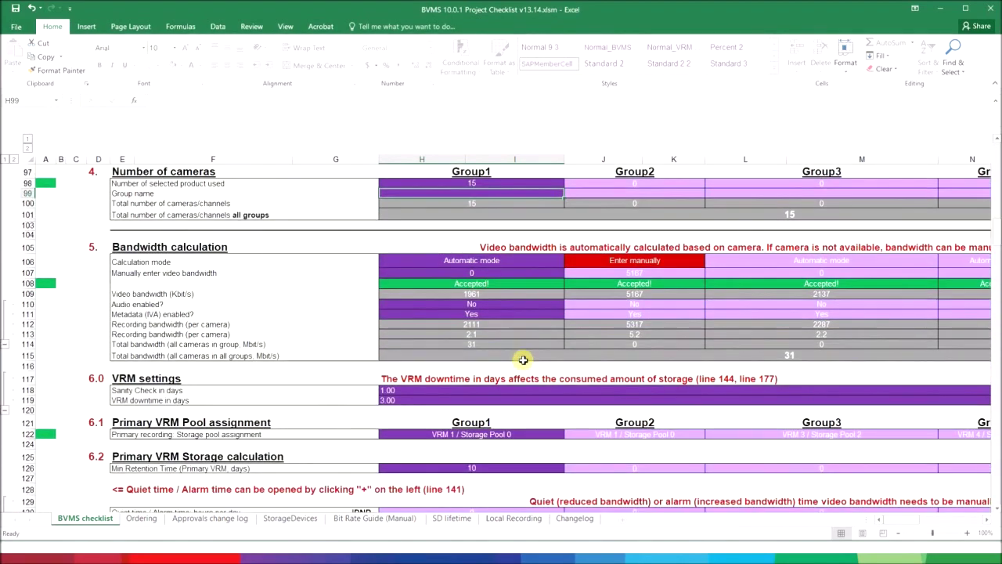
{"action": "scroll", "coordinate": [523, 359], "scroll_direction": "down", "scroll_amount": 5}
{"action": "scroll", "coordinate": [523, 360], "scroll_direction": "up", "scroll_amount": 8}
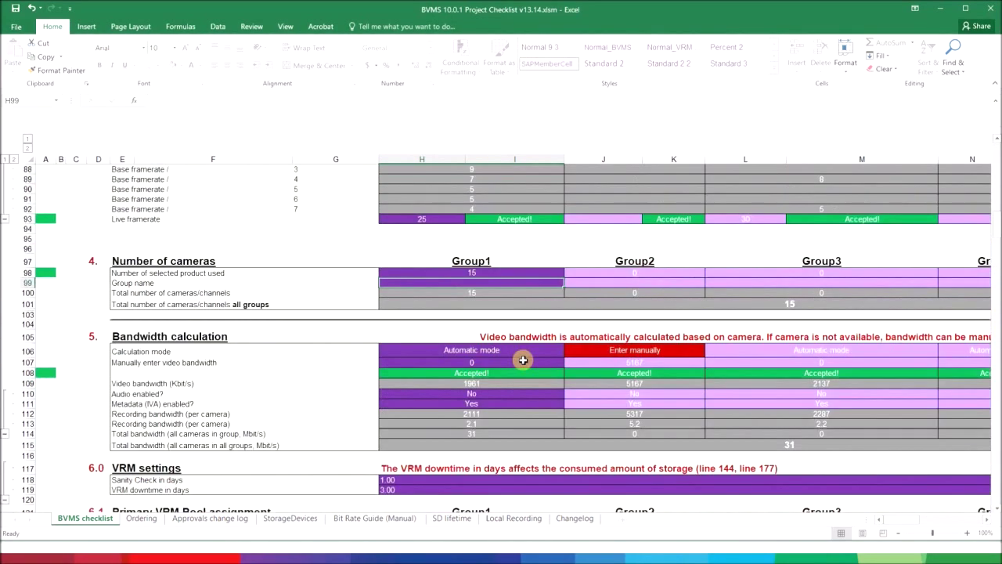
{"action": "scroll", "coordinate": [523, 360], "scroll_direction": "up", "scroll_amount": 9}
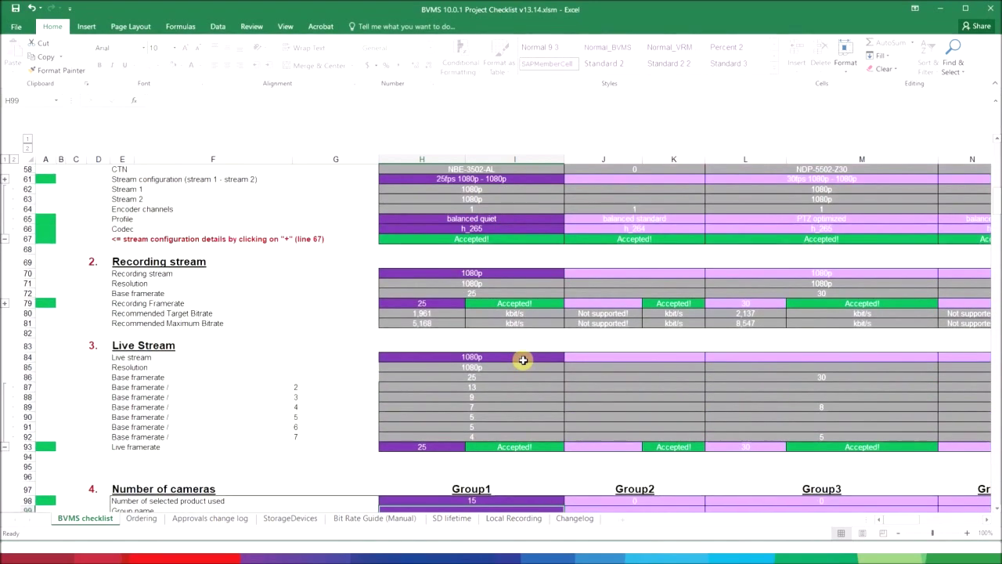
{"action": "scroll", "coordinate": [522, 359], "scroll_direction": "down", "scroll_amount": 10}
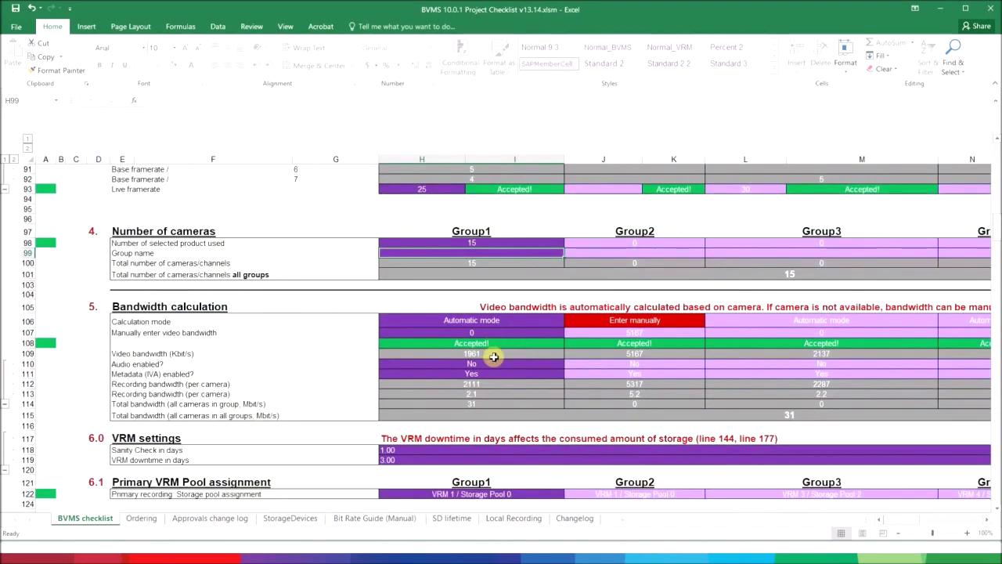
{"action": "left_click", "coordinate": [494, 356]}
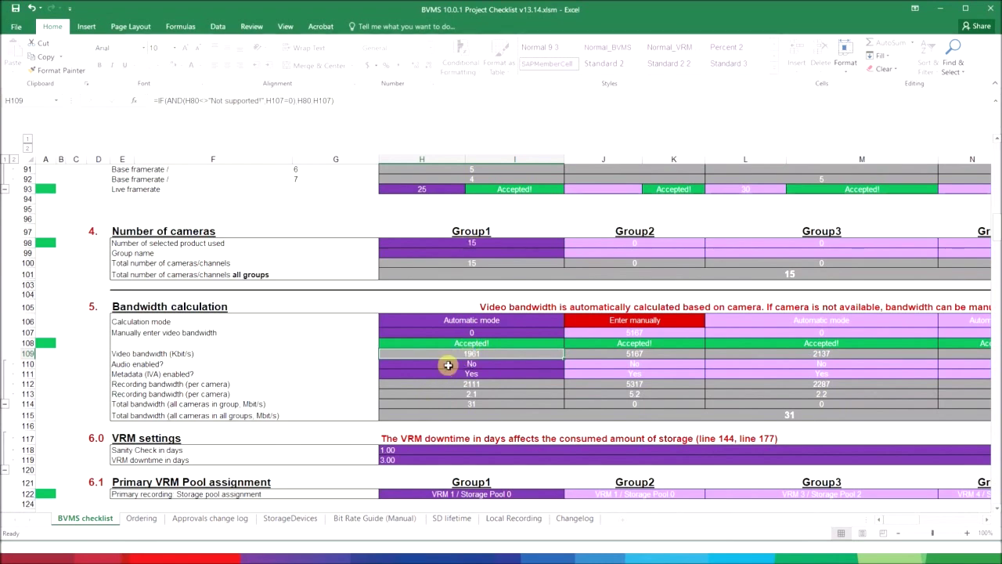
{"action": "scroll", "coordinate": [468, 354], "scroll_direction": "up", "scroll_amount": 10}
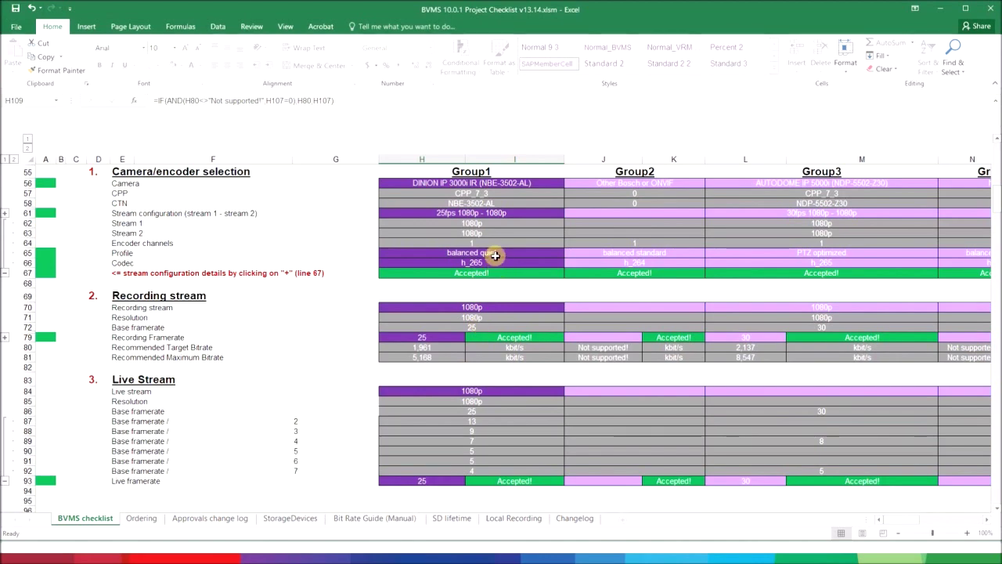
{"action": "scroll", "coordinate": [472, 360], "scroll_direction": "down", "scroll_amount": 12}
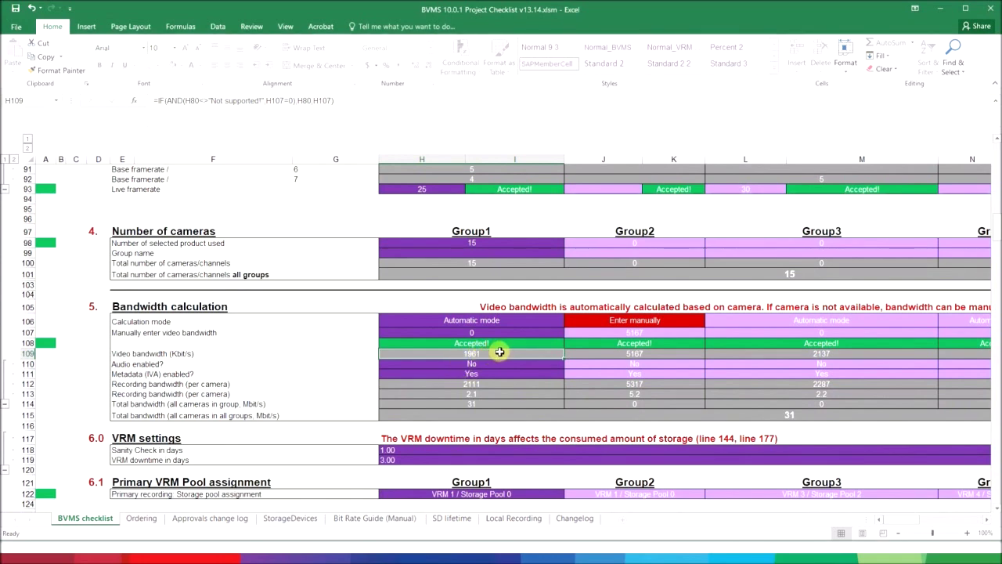
Step: Review the primary VRM storage calculation, net storage requirement and VRM pool configuration sections
{"action": "scroll", "coordinate": [499, 352], "scroll_direction": "down", "scroll_amount": 2}
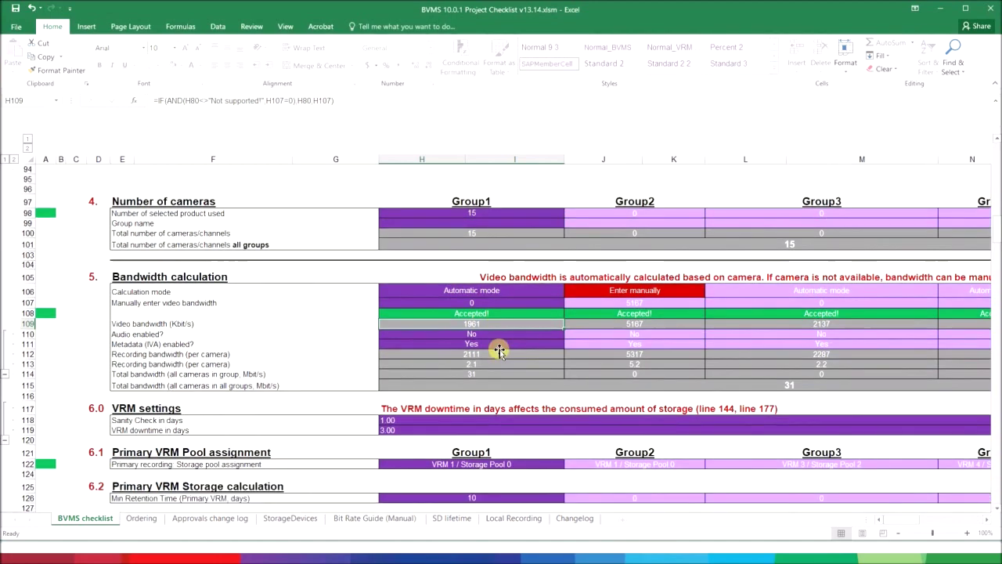
{"action": "scroll", "coordinate": [500, 350], "scroll_direction": "down", "scroll_amount": 8}
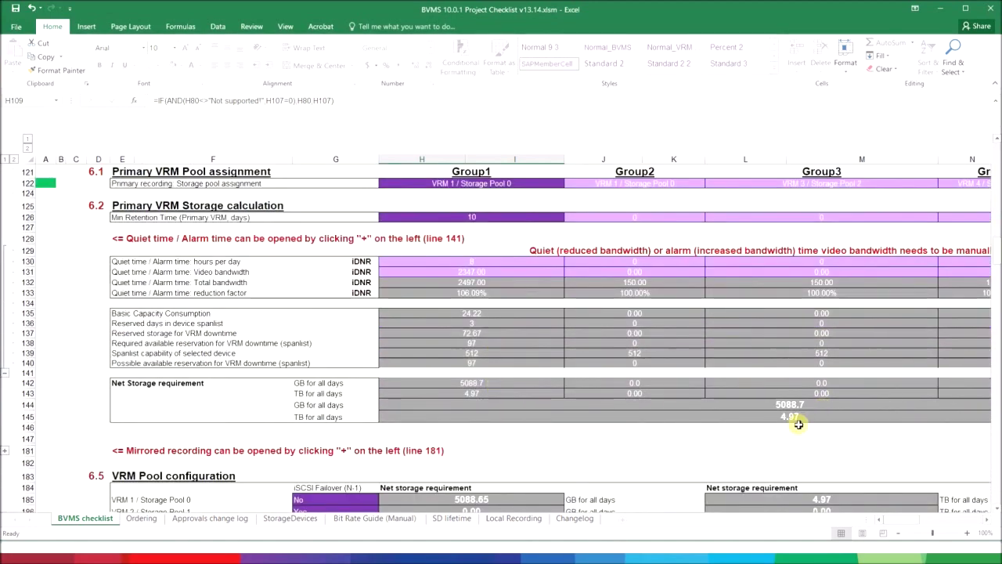
{"action": "scroll", "coordinate": [804, 420], "scroll_direction": "down", "scroll_amount": 2}
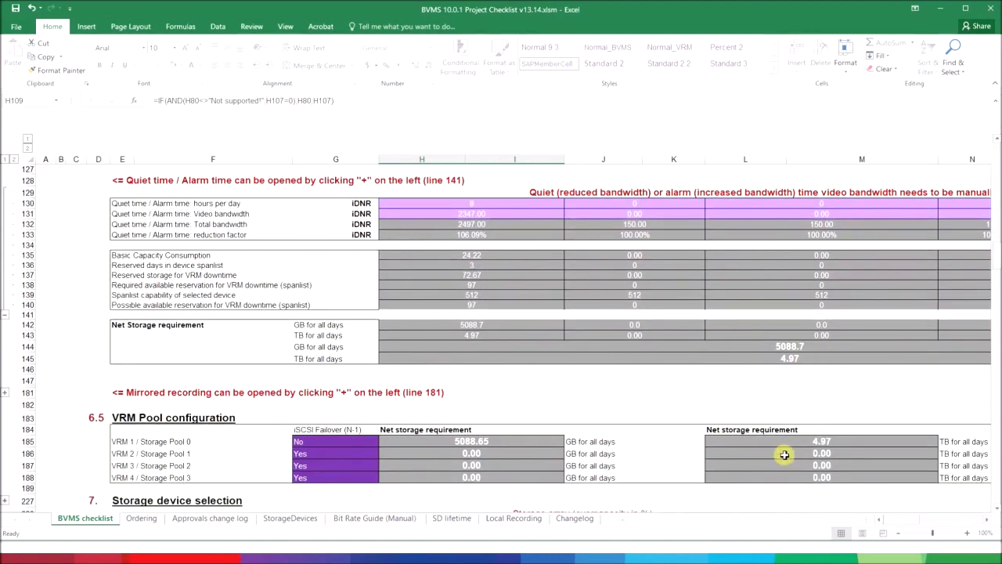
{"action": "mouse_move", "coordinate": [898, 522]}
{"action": "left_mouse_down"}
{"action": "mouse_move", "coordinate": [910, 515]}
{"action": "mouse_move", "coordinate": [891, 517]}
{"action": "mouse_move", "coordinate": [912, 511]}
{"action": "mouse_move", "coordinate": [888, 509]}
{"action": "left_mouse_up"}
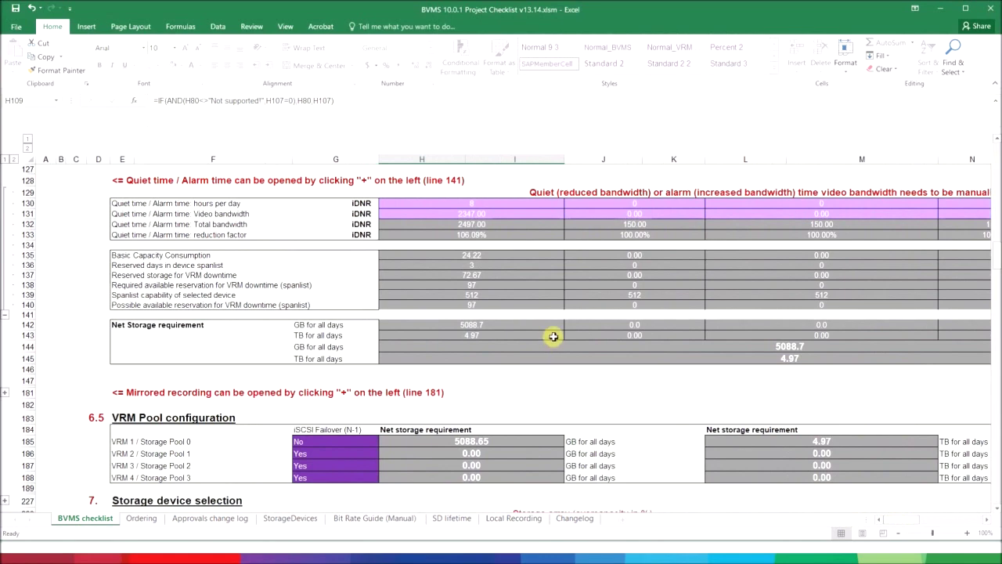
{"action": "left_click", "coordinate": [576, 389]}
Step: Check the sanity check value in the VRM settings and set the VRM downtime to 1 day
{"action": "scroll", "coordinate": [576, 324], "scroll_direction": "up", "scroll_amount": 7}
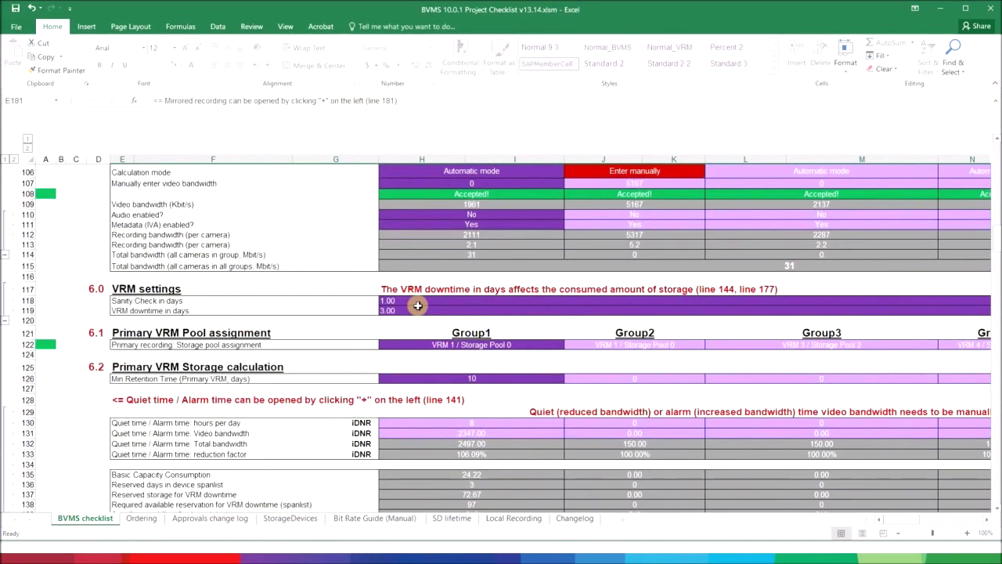
{"action": "left_click", "coordinate": [400, 300]}
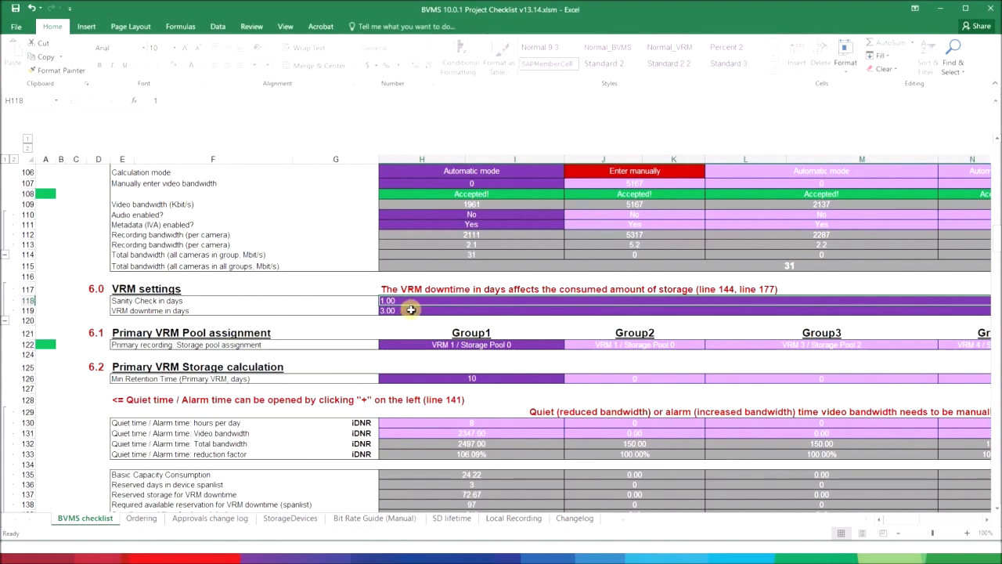
{"action": "left_click", "coordinate": [410, 310]}
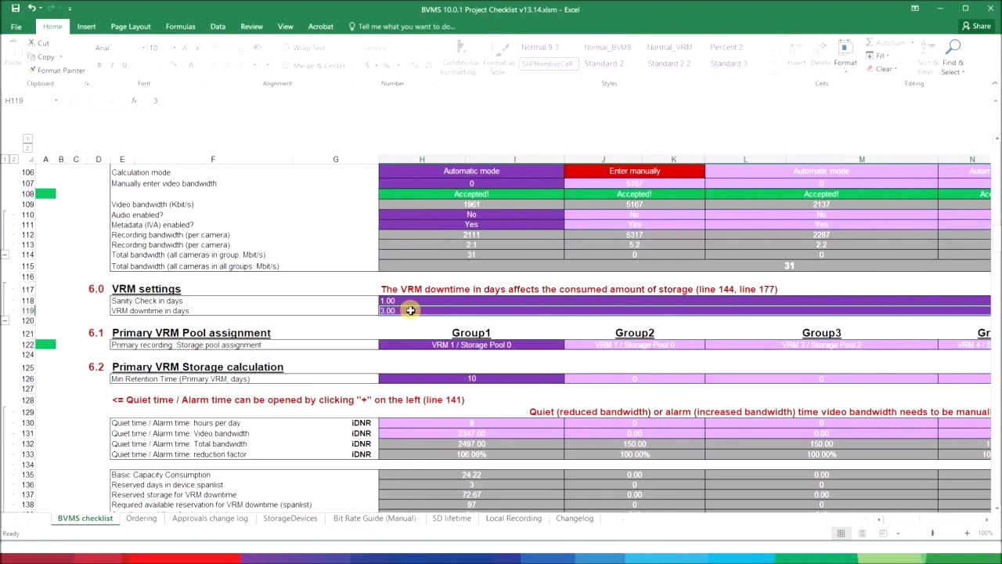
{"action": "type", "text": "1"}
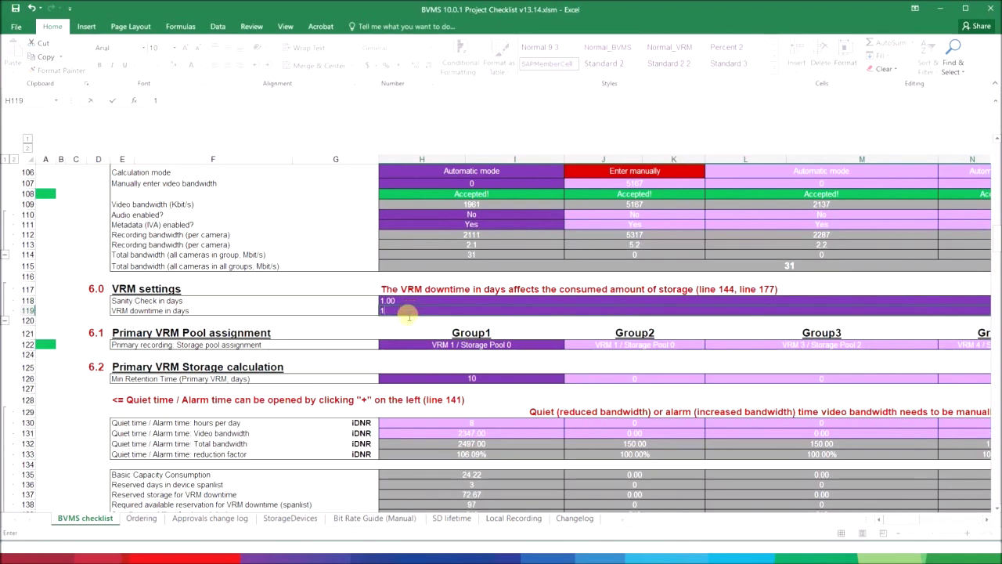
{"action": "key", "text": "Return"}
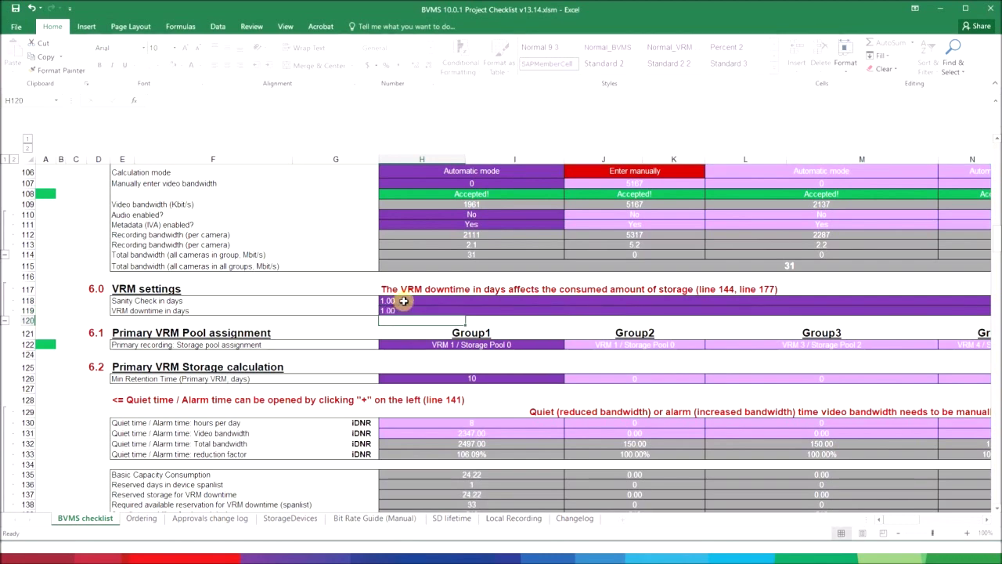
Step: Try to set the sanity check to 0 days in the VRM settings
{"action": "left_click", "coordinate": [404, 301]}
{"action": "type", "text": "0"}
{"action": "key", "text": "Return"}
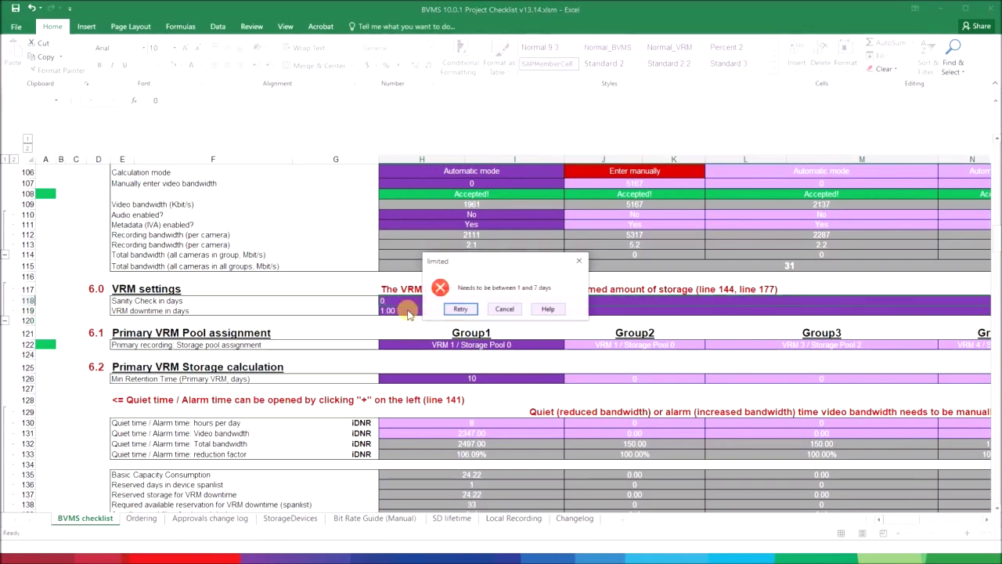
{"action": "left_click", "coordinate": [513, 310]}
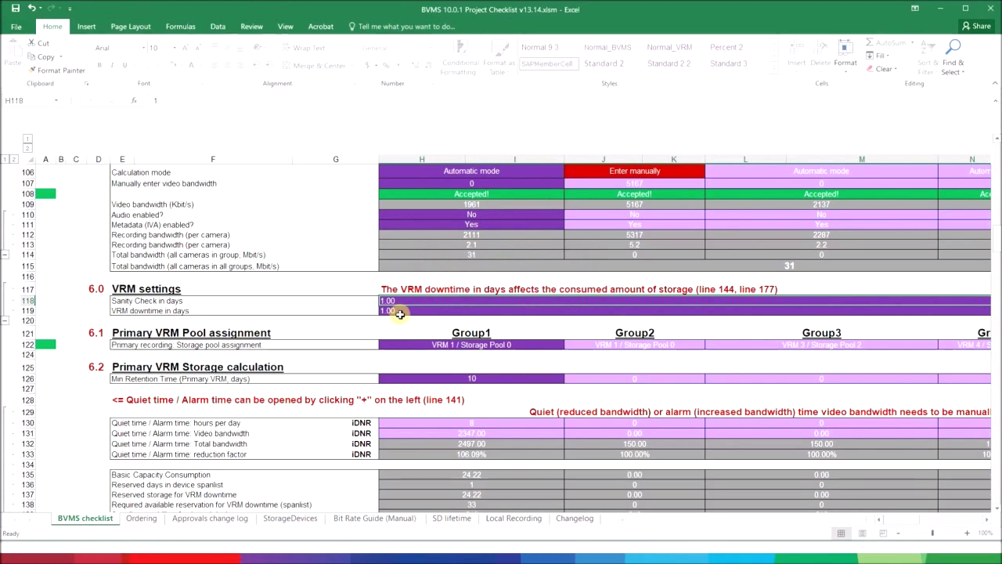
Step: Check the VRM downtime cell and the recalculated net storage requirement for the primary VRM
{"action": "scroll", "coordinate": [402, 310], "scroll_direction": "down", "scroll_amount": 4}
{"action": "scroll", "coordinate": [436, 248], "scroll_direction": "up", "scroll_amount": 3}
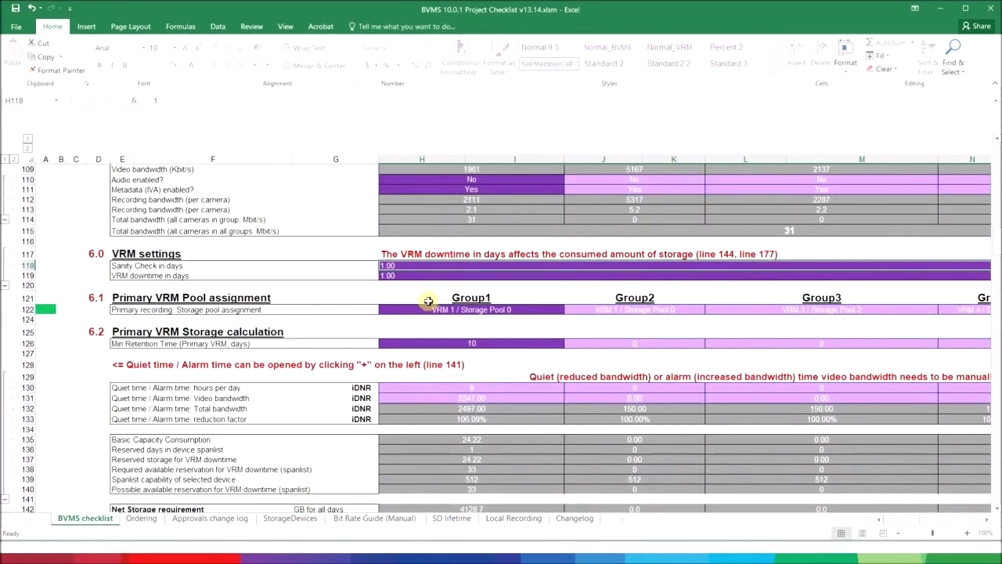
{"action": "left_click", "coordinate": [391, 275]}
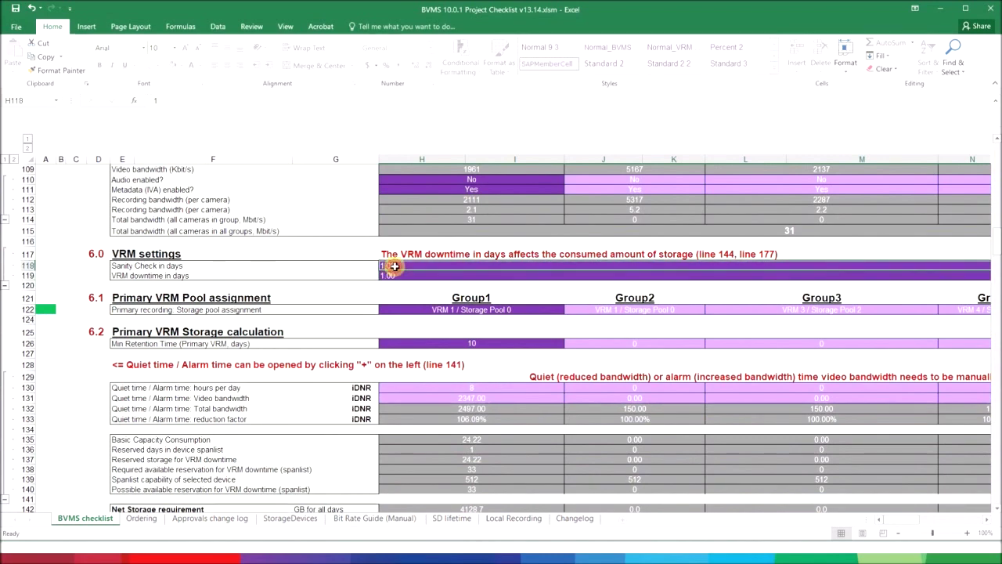
{"action": "scroll", "coordinate": [398, 276], "scroll_direction": "down", "scroll_amount": 2}
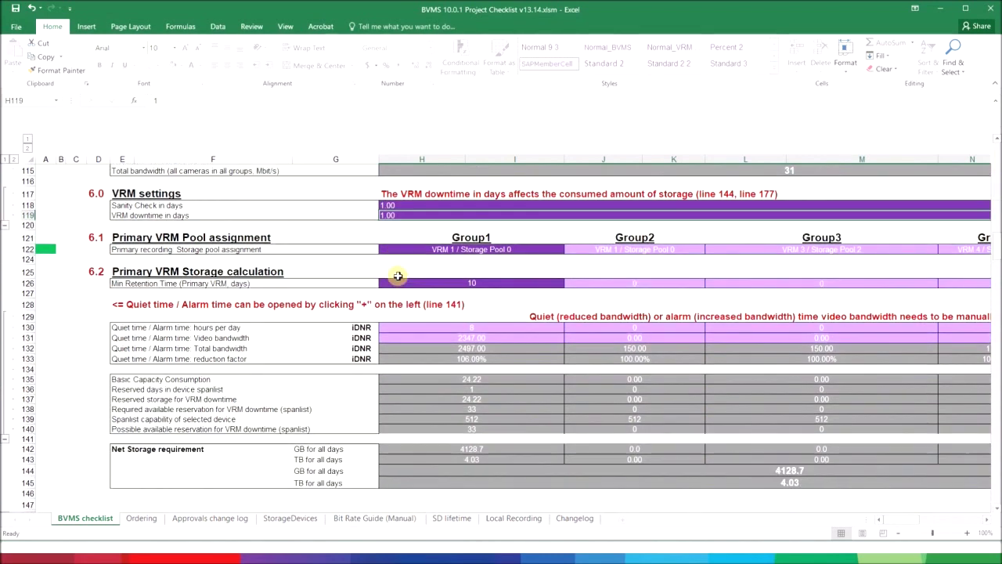
{"action": "scroll", "coordinate": [398, 275], "scroll_direction": "down", "scroll_amount": 1}
Step: Return to the camera/encoder selection section and check Group3's camera, CPP and stream configuration
{"action": "scroll", "coordinate": [665, 418], "scroll_direction": "up", "scroll_amount": 13}
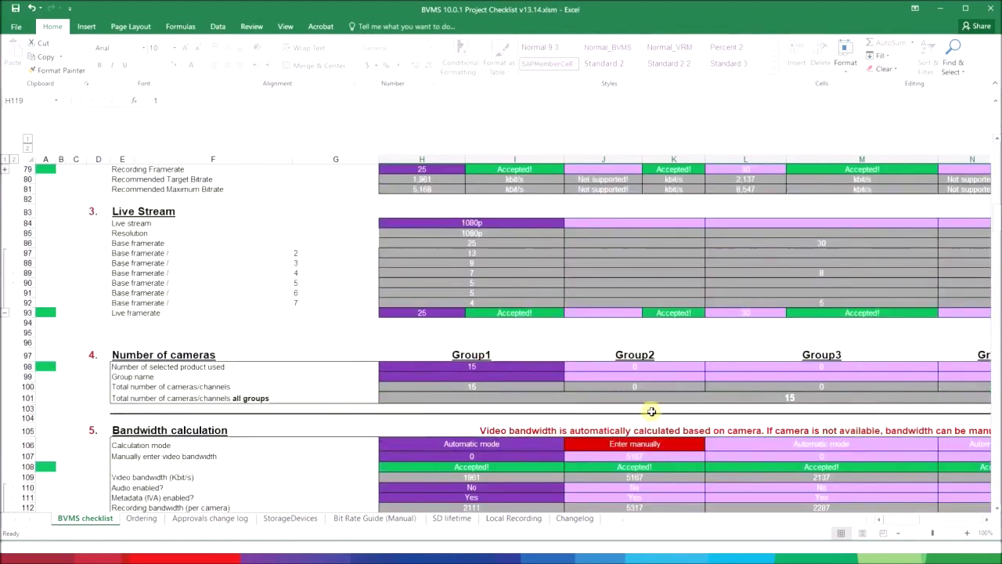
{"action": "scroll", "coordinate": [652, 411], "scroll_direction": "up", "scroll_amount": 11}
{"action": "scroll", "coordinate": [804, 327], "scroll_direction": "down", "scroll_amount": 2}
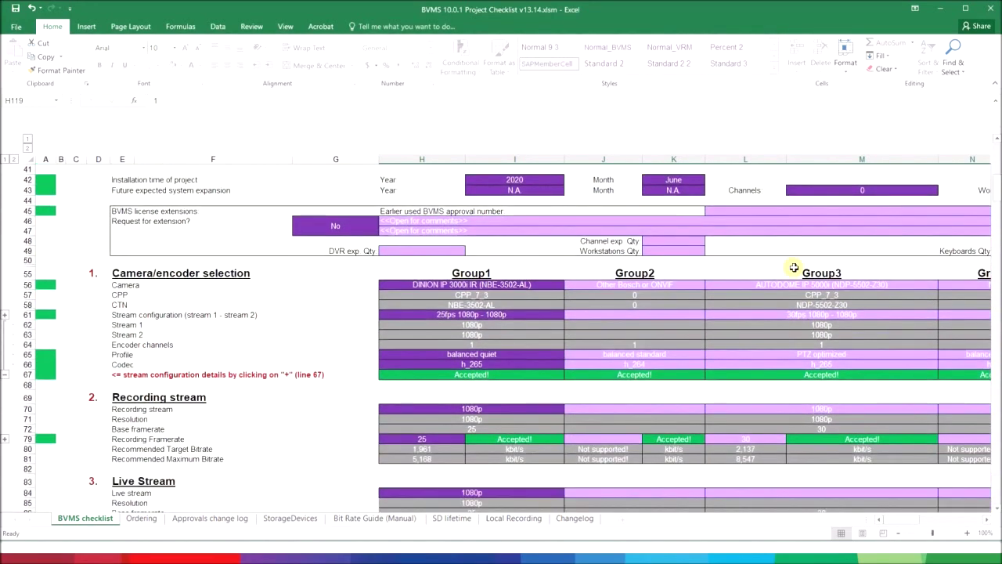
{"action": "left_click", "coordinate": [823, 286]}
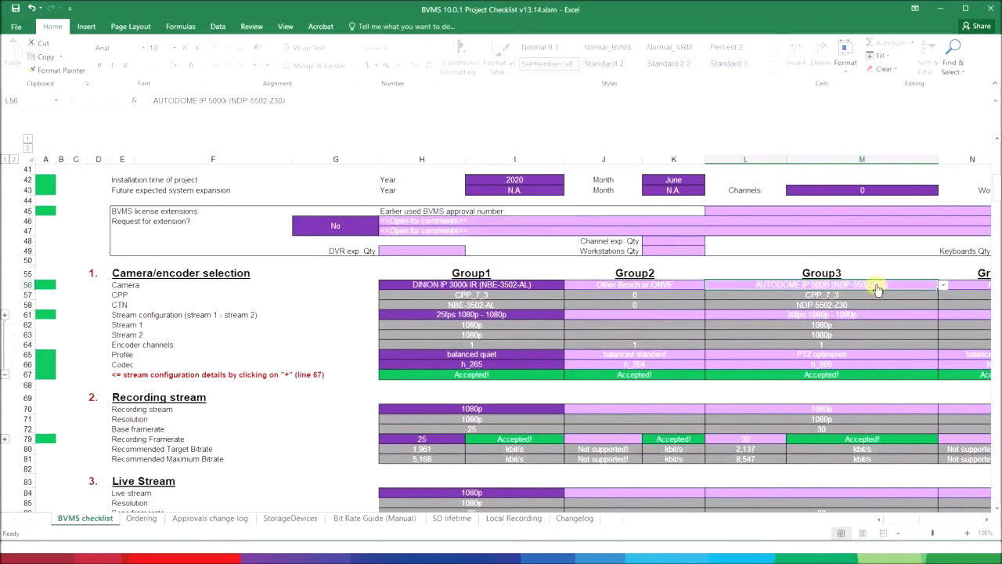
{"action": "left_click", "coordinate": [832, 296]}
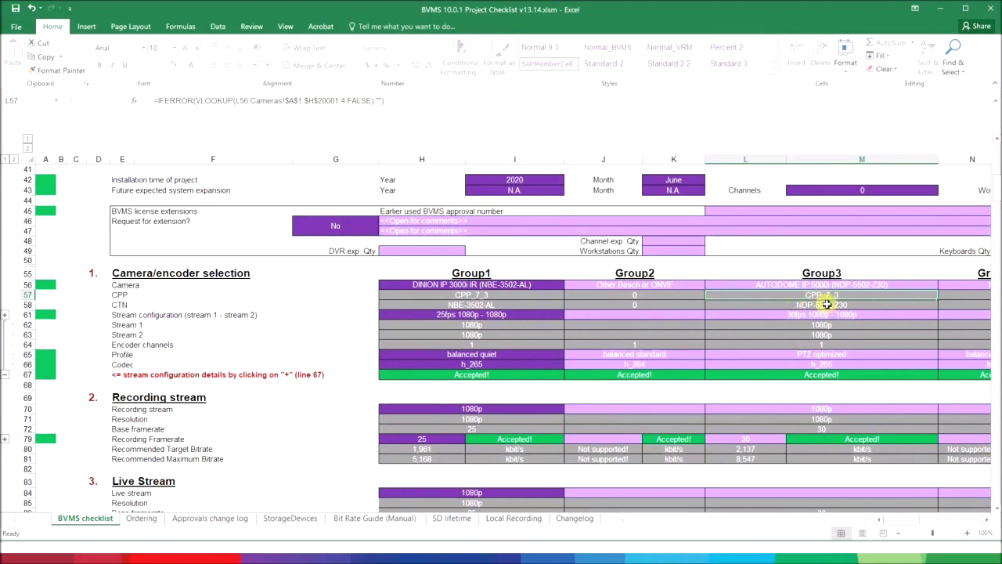
{"action": "left_click", "coordinate": [853, 317]}
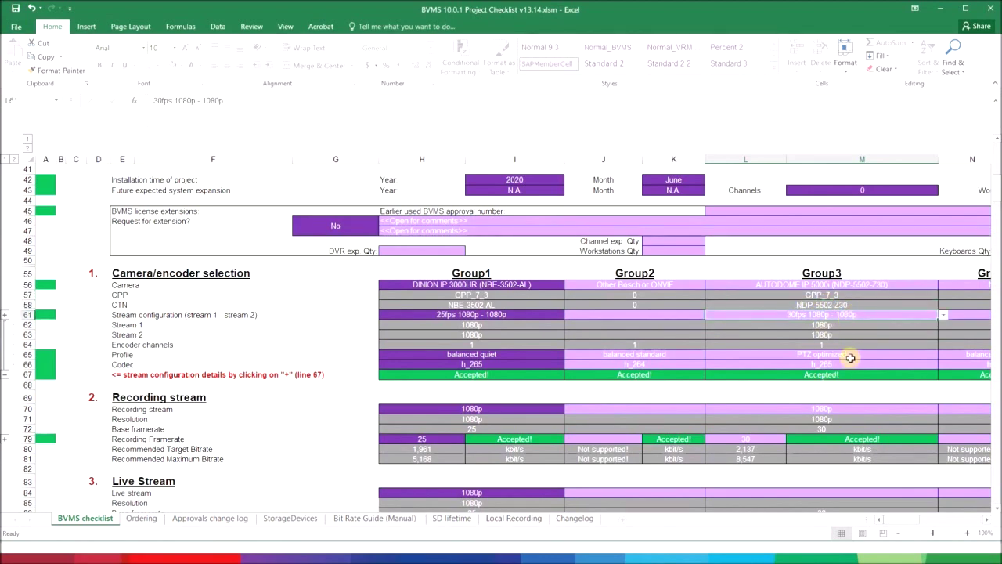
Step: Review the profile options for Group3 and keep PTZ optimized selected
{"action": "left_click", "coordinate": [852, 354]}
{"action": "key", "text": "alt+Down"}
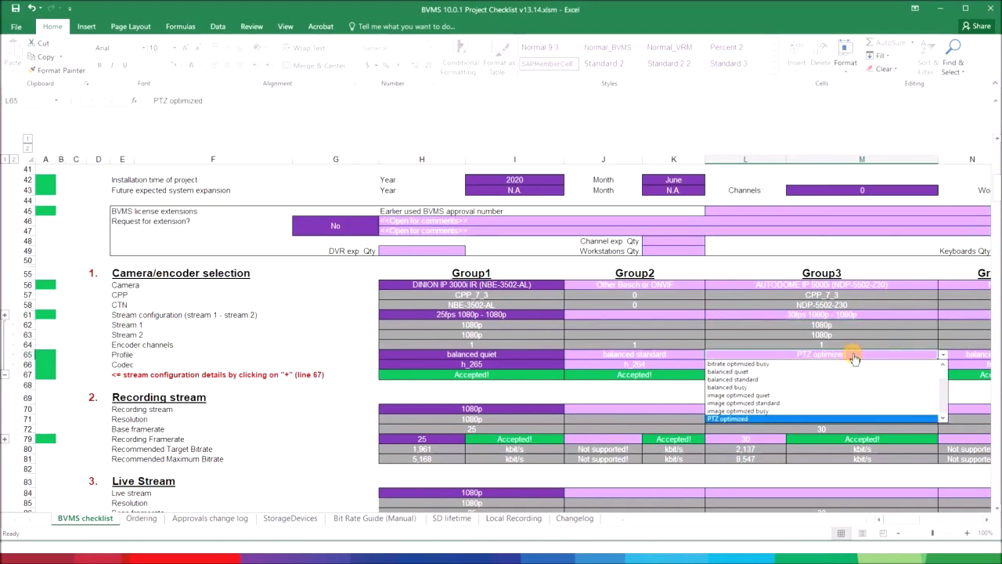
{"action": "left_click", "coordinate": [778, 420]}
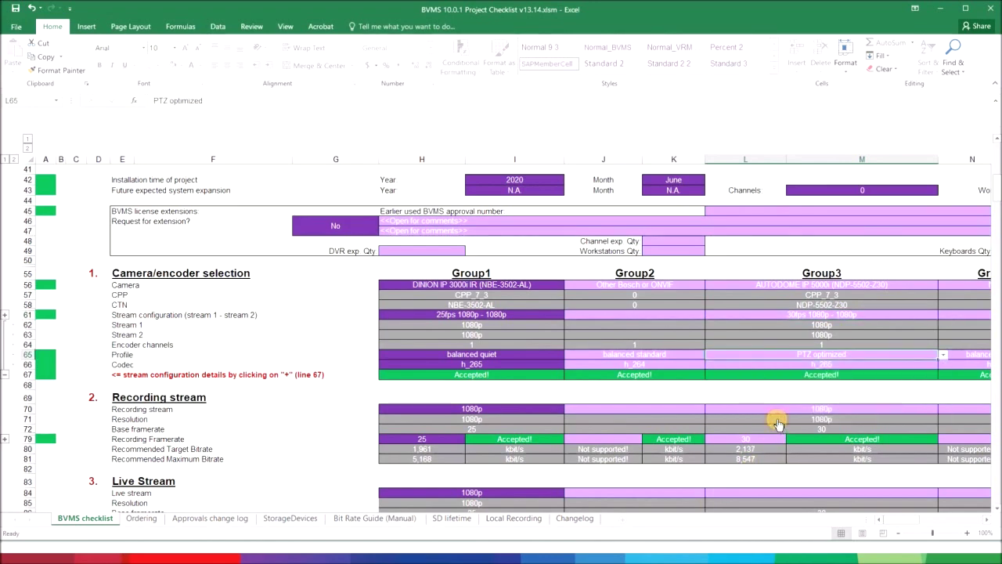
{"action": "key", "text": "alt+Down"}
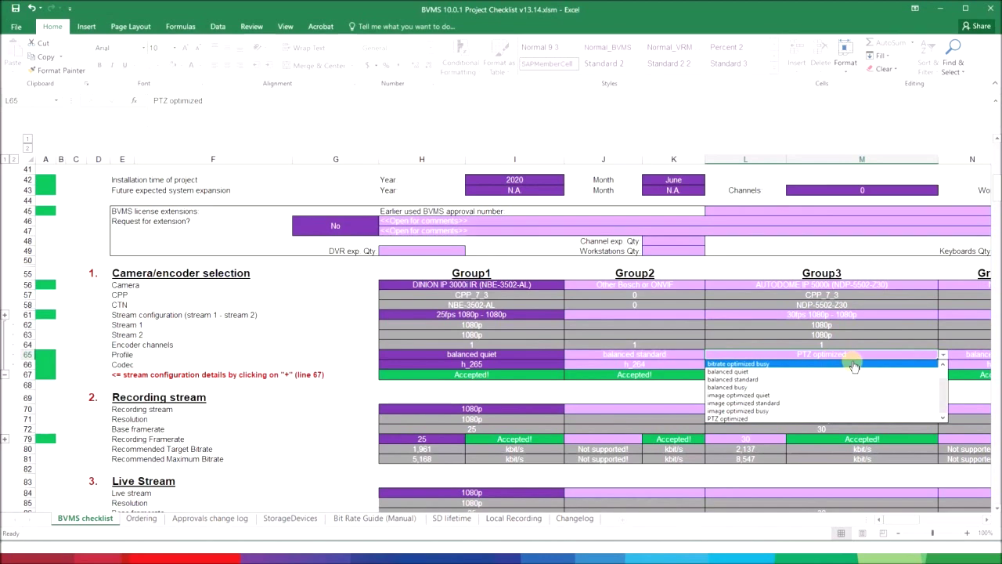
{"action": "left_click", "coordinate": [855, 352]}
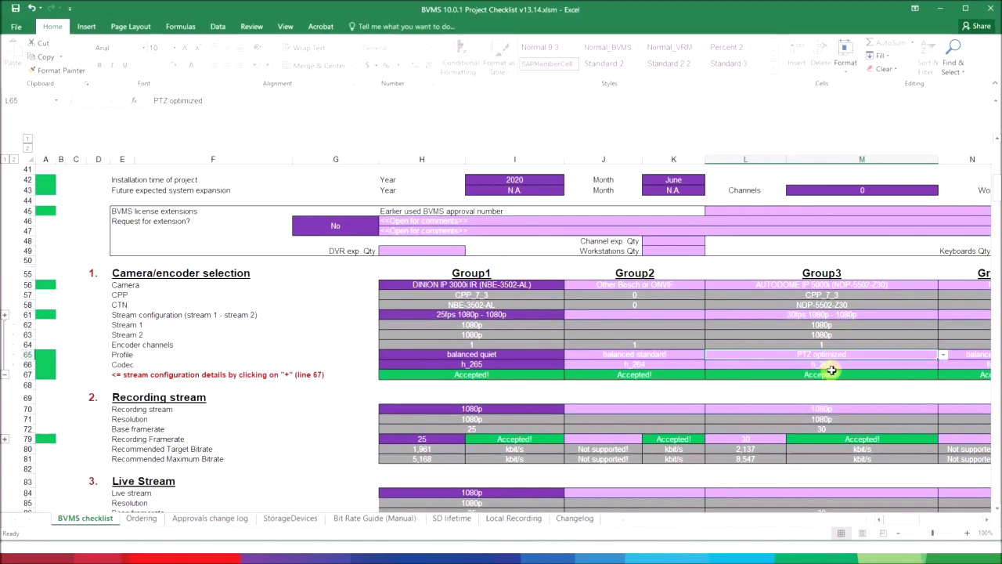
Step: Check the available recording framerates for Group3 in the recording stream section without changing the selection
{"action": "scroll", "coordinate": [839, 377], "scroll_direction": "down", "scroll_amount": 2}
{"action": "scroll", "coordinate": [842, 379], "scroll_direction": "down", "scroll_amount": 1}
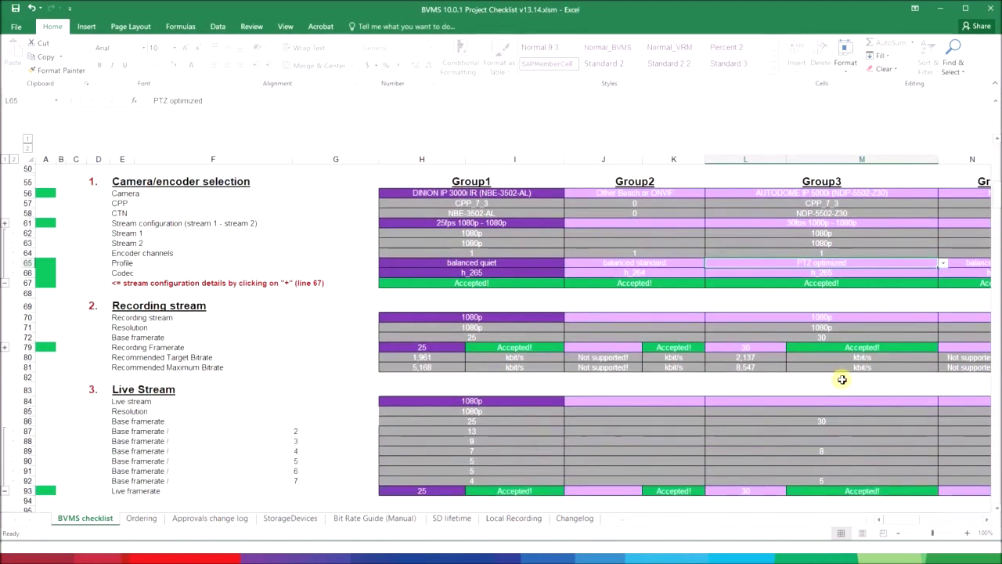
{"action": "left_click", "coordinate": [777, 349]}
{"action": "left_click", "coordinate": [792, 347]}
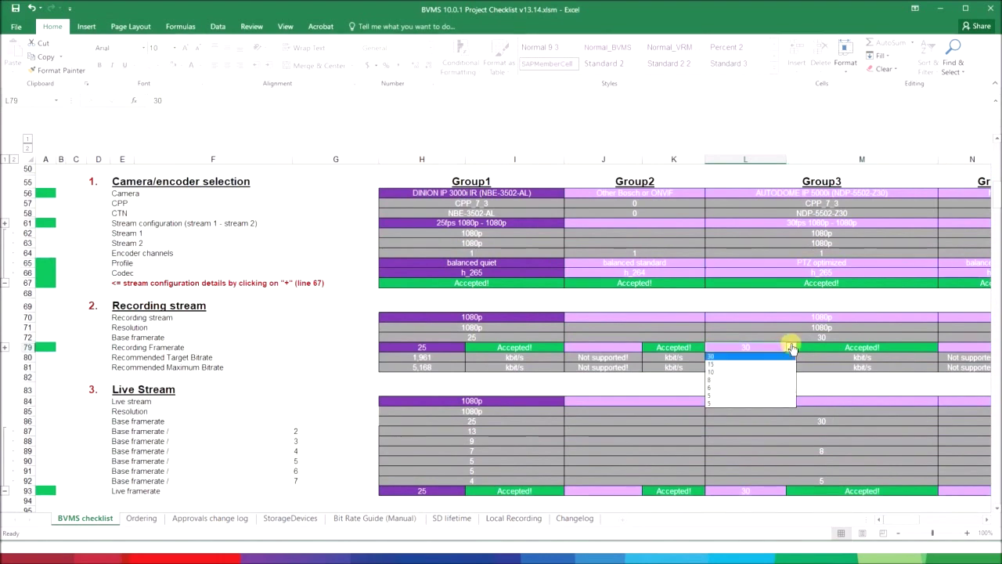
{"action": "left_click", "coordinate": [792, 347]}
Step: Inspect Group3's video bandwidth in the bandwidth calculation section
{"action": "scroll", "coordinate": [761, 354], "scroll_direction": "down", "scroll_amount": 1}
{"action": "scroll", "coordinate": [762, 356], "scroll_direction": "down", "scroll_amount": 2}
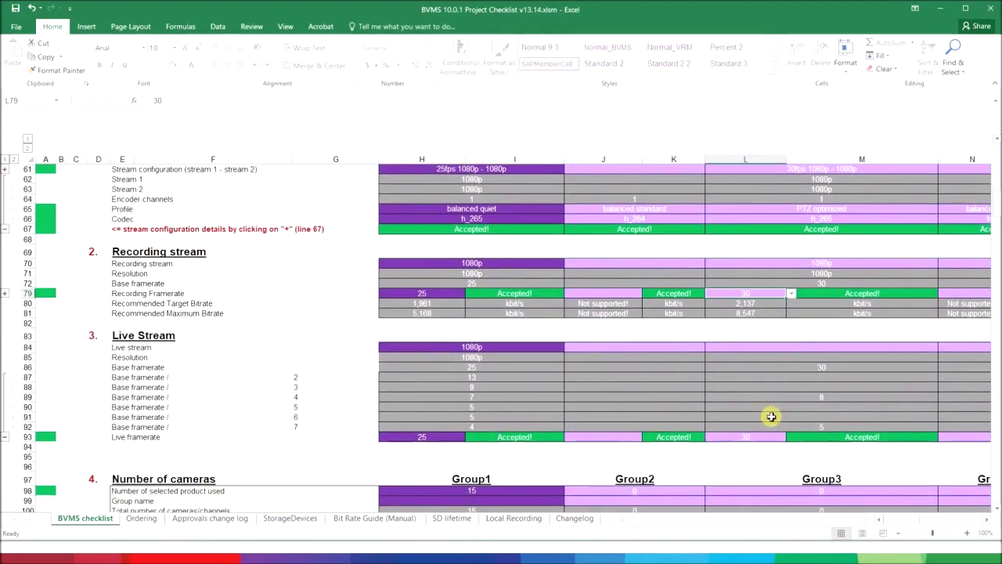
{"action": "scroll", "coordinate": [771, 417], "scroll_direction": "down", "scroll_amount": 8}
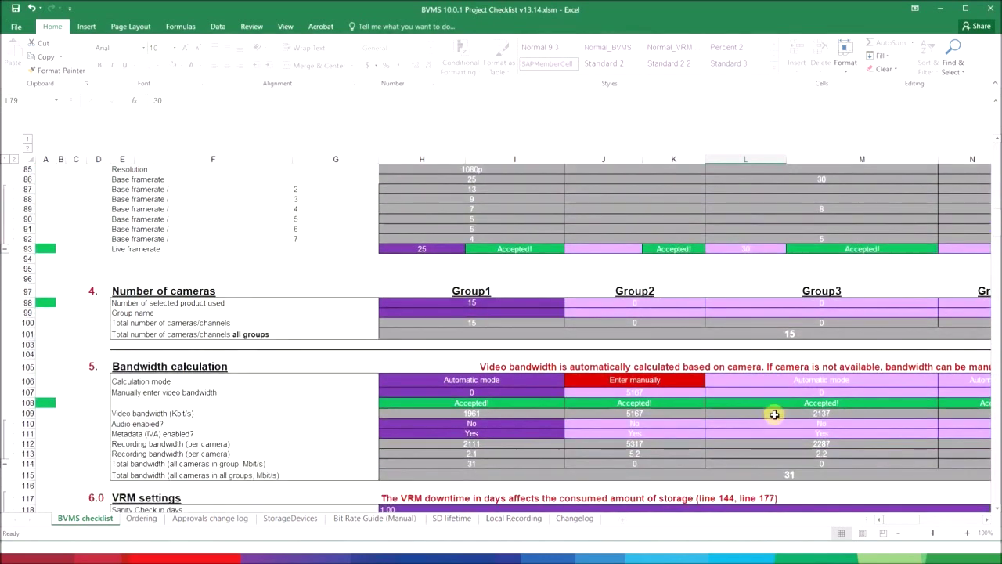
{"action": "left_click", "coordinate": [822, 412]}
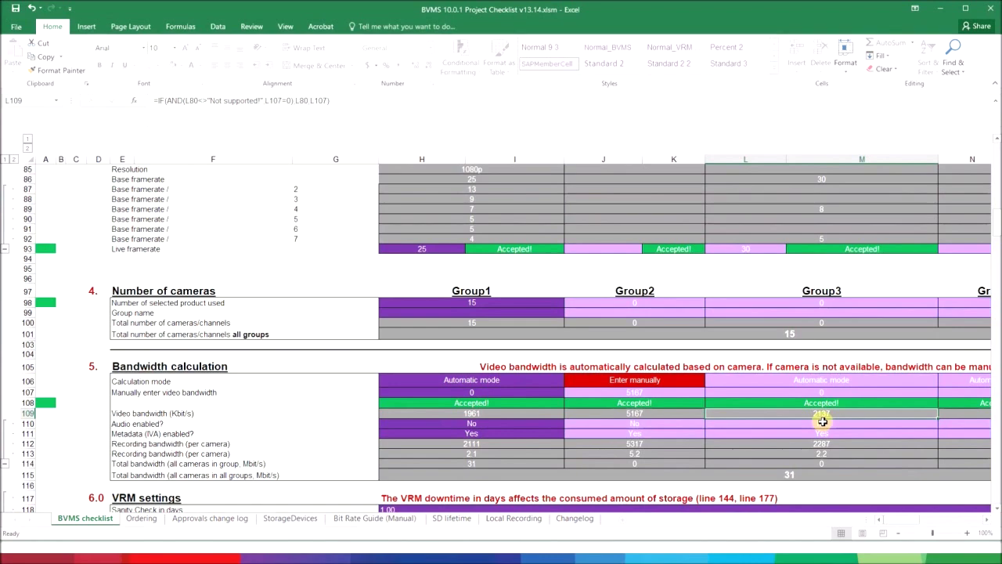
Step: Set the number of selected products used in Group3 to 5
{"action": "scroll", "coordinate": [836, 414], "scroll_direction": "up", "scroll_amount": 1}
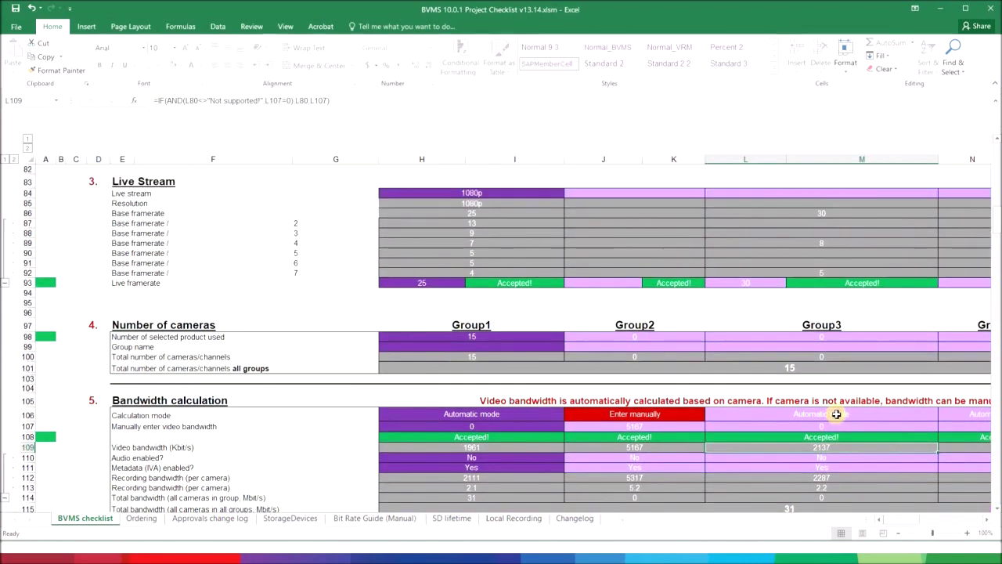
{"action": "left_click", "coordinate": [835, 338]}
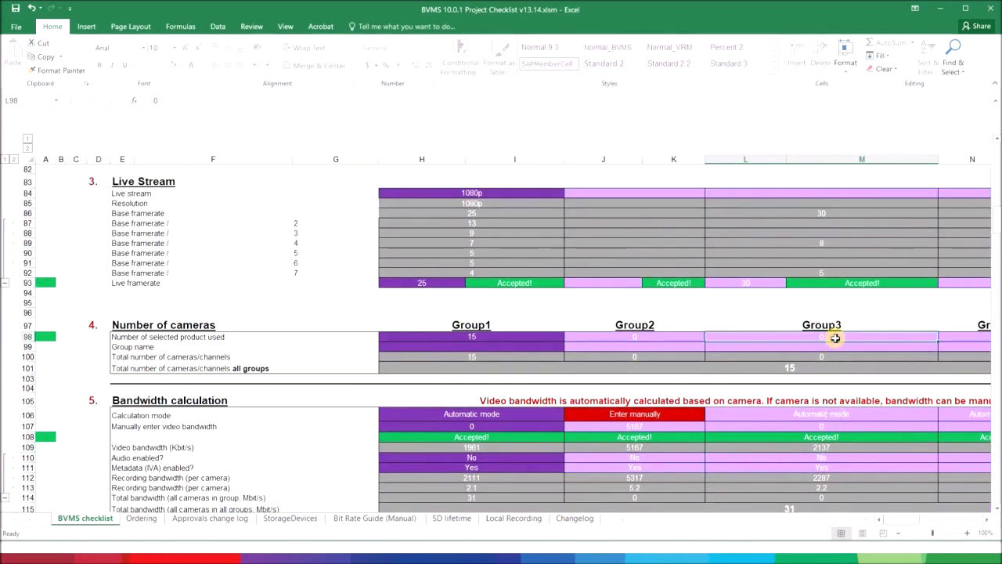
{"action": "type", "text": "5"}
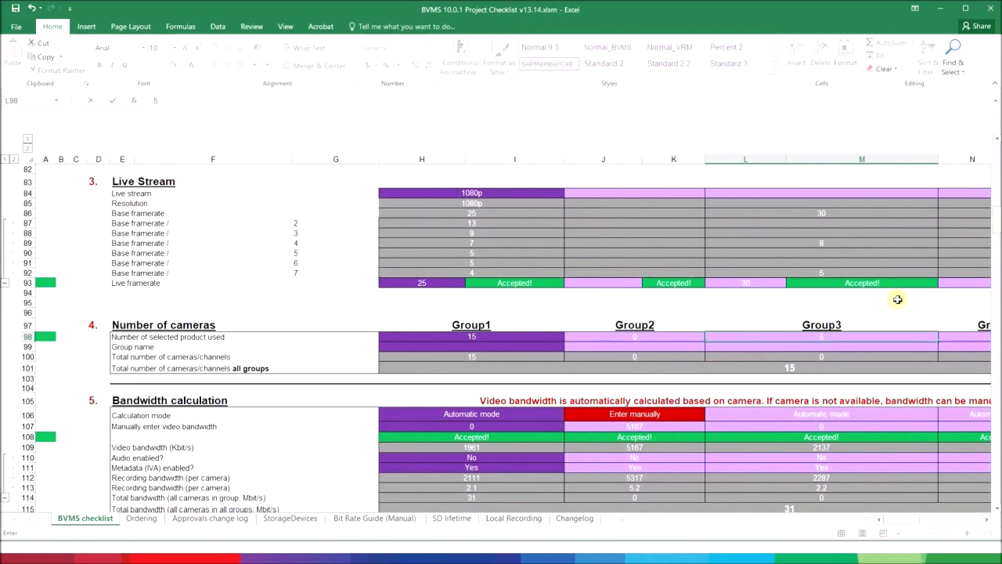
Step: Review the total bandwidth, the primary VRM net storage requirement across all groups and the VRM pool configuration
{"action": "scroll", "coordinate": [883, 328], "scroll_direction": "down", "scroll_amount": 3}
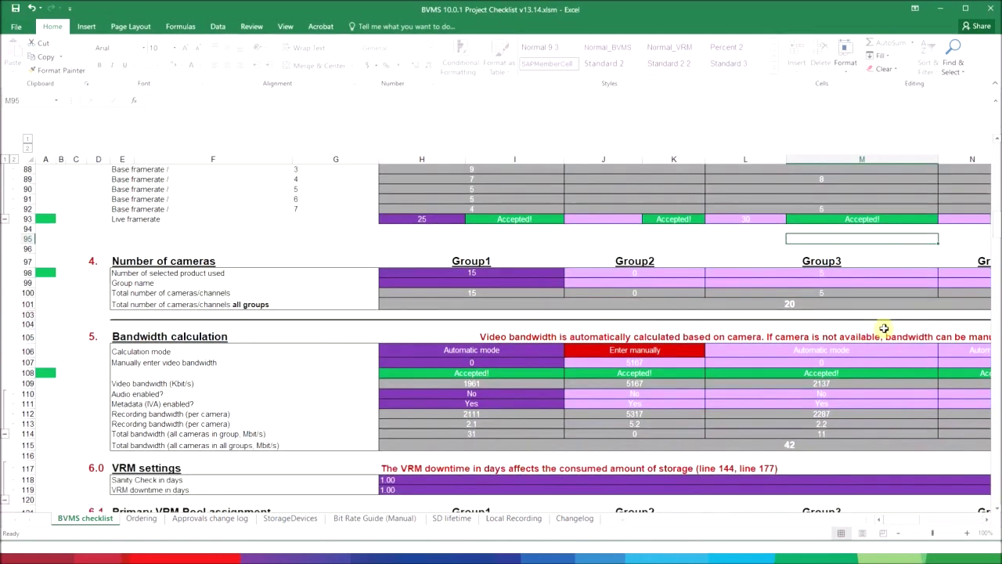
{"action": "scroll", "coordinate": [883, 328], "scroll_direction": "down", "scroll_amount": 2}
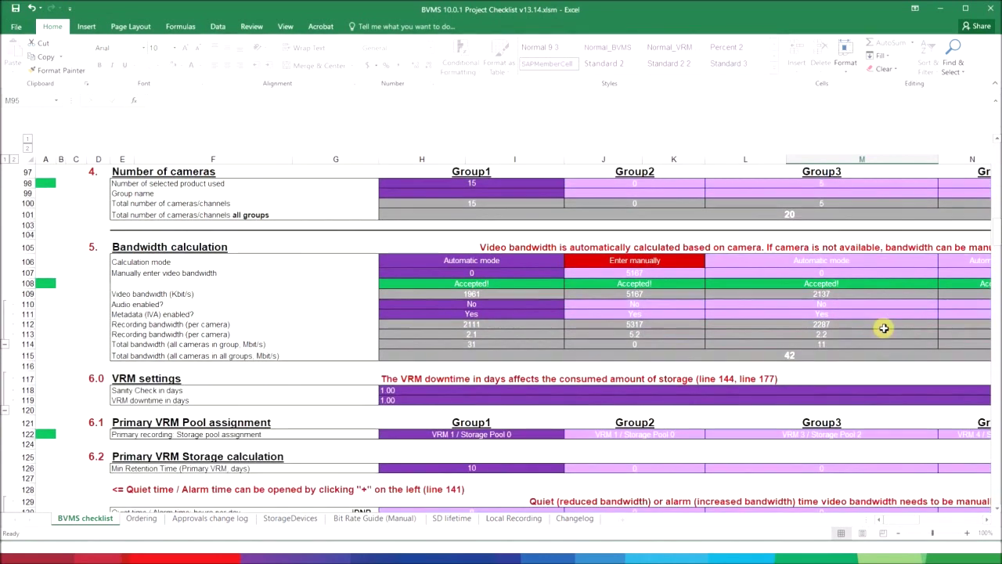
{"action": "scroll", "coordinate": [883, 328], "scroll_direction": "down", "scroll_amount": 7}
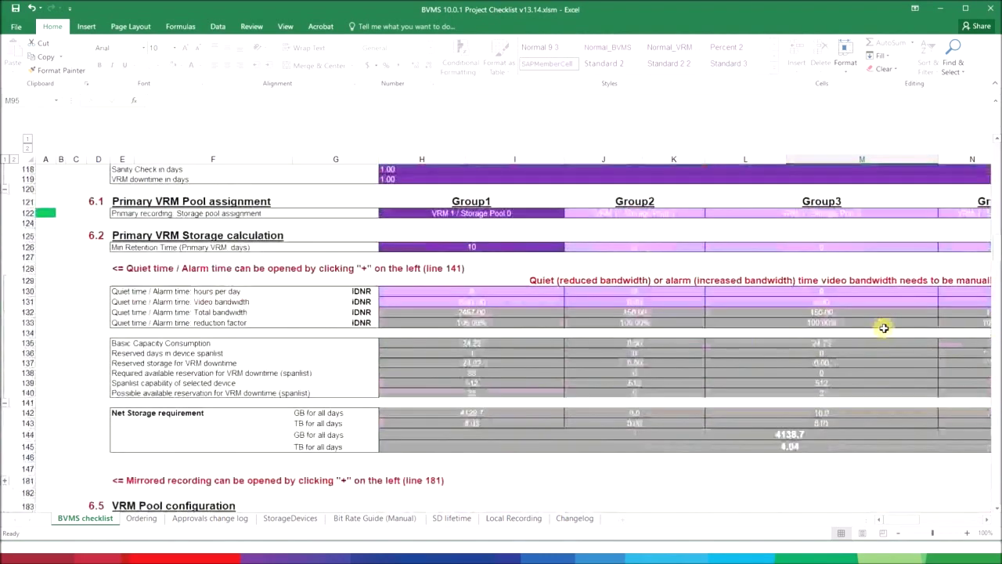
{"action": "scroll", "coordinate": [904, 516], "scroll_direction": "right", "scroll_amount": 5}
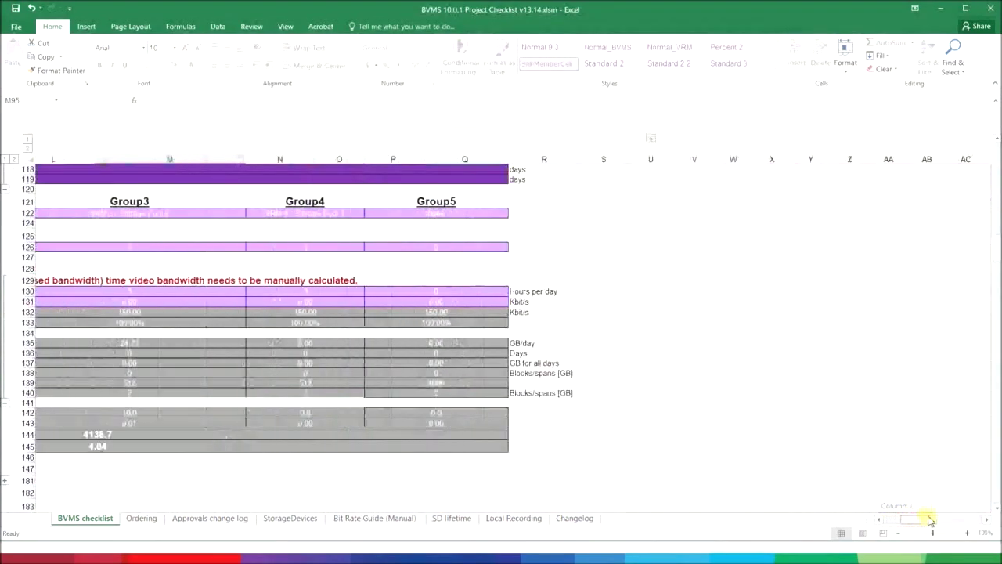
{"action": "scroll", "coordinate": [924, 519], "scroll_direction": "left", "scroll_amount": 5}
{"action": "left_click", "coordinate": [830, 447]}
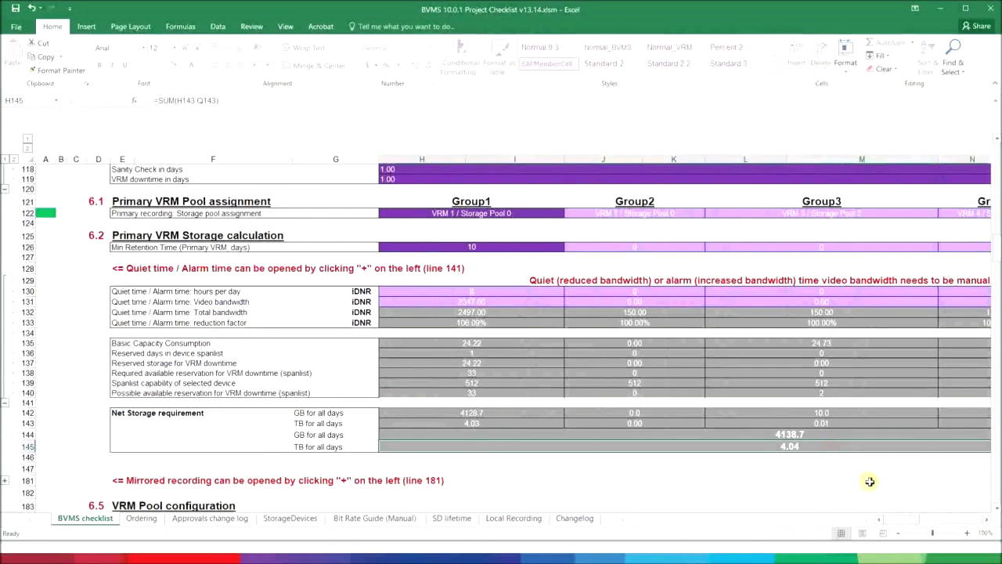
{"action": "scroll", "coordinate": [830, 447], "scroll_direction": "down", "scroll_amount": 3}
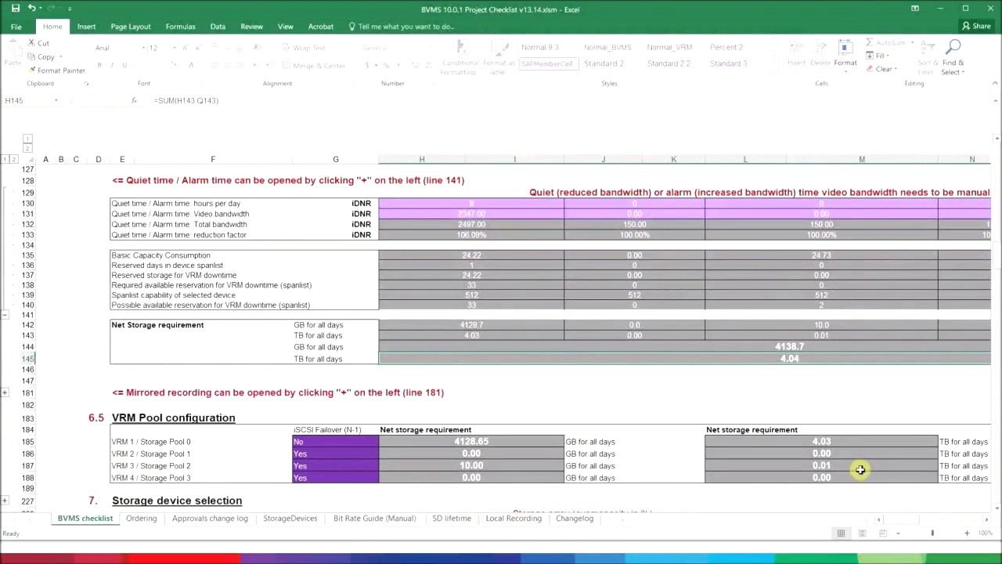
Step: Browse the camera list for Group2 in the camera/encoder selection and leave Other Bosch or ONVIF selected
{"action": "scroll", "coordinate": [861, 468], "scroll_direction": "up", "scroll_amount": 2}
{"action": "scroll", "coordinate": [799, 444], "scroll_direction": "up", "scroll_amount": 10}
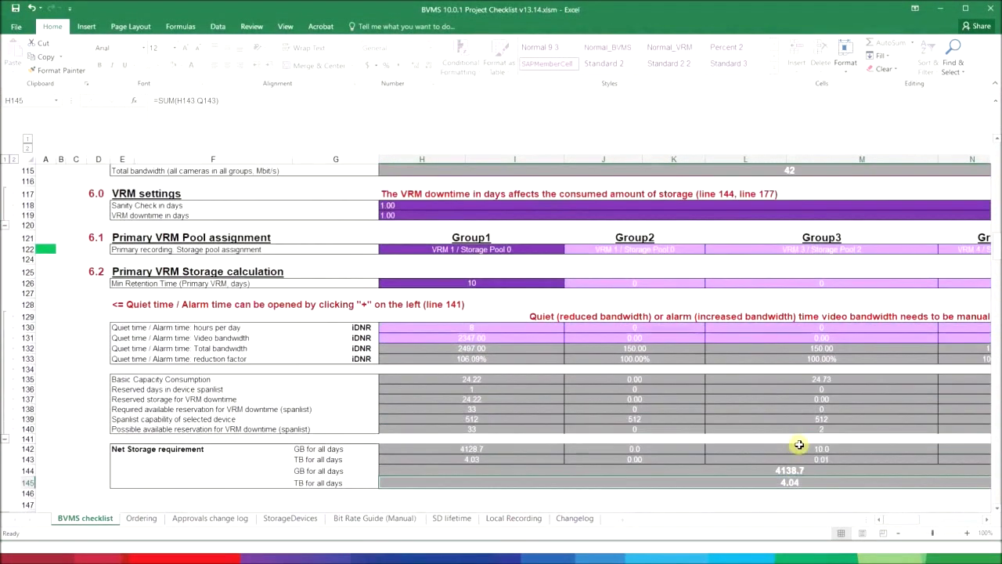
{"action": "scroll", "coordinate": [798, 444], "scroll_direction": "up", "scroll_amount": 15}
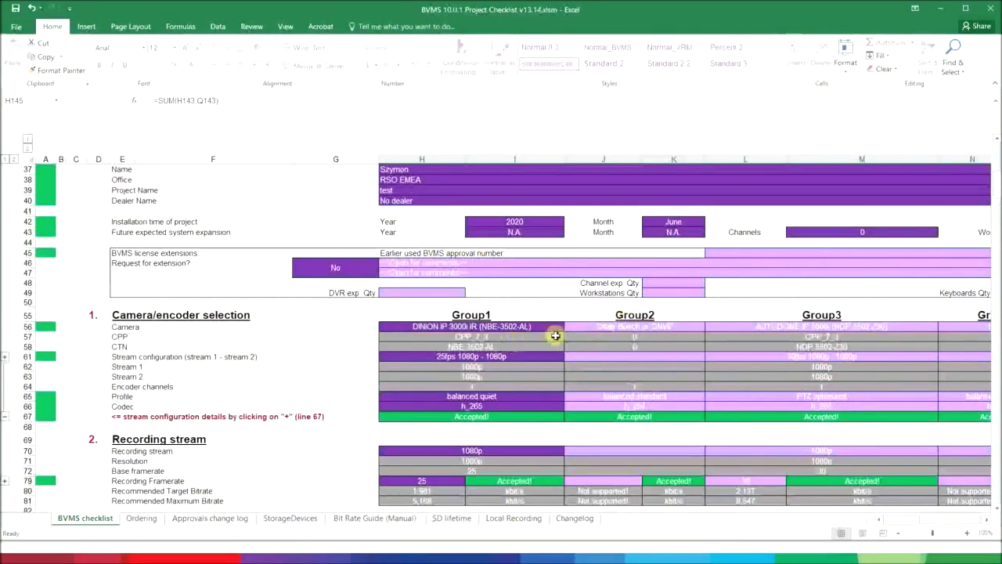
{"action": "left_click", "coordinate": [603, 325]}
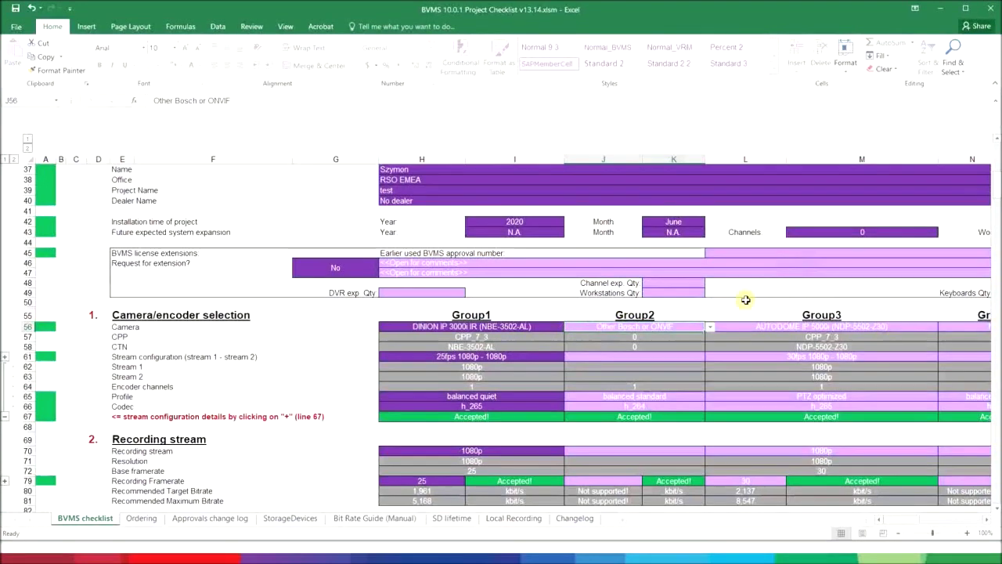
{"action": "left_click", "coordinate": [710, 326]}
{"action": "left_click", "coordinate": [711, 377]}
{"action": "scroll", "coordinate": [713, 368], "scroll_direction": "down", "scroll_amount": 3}
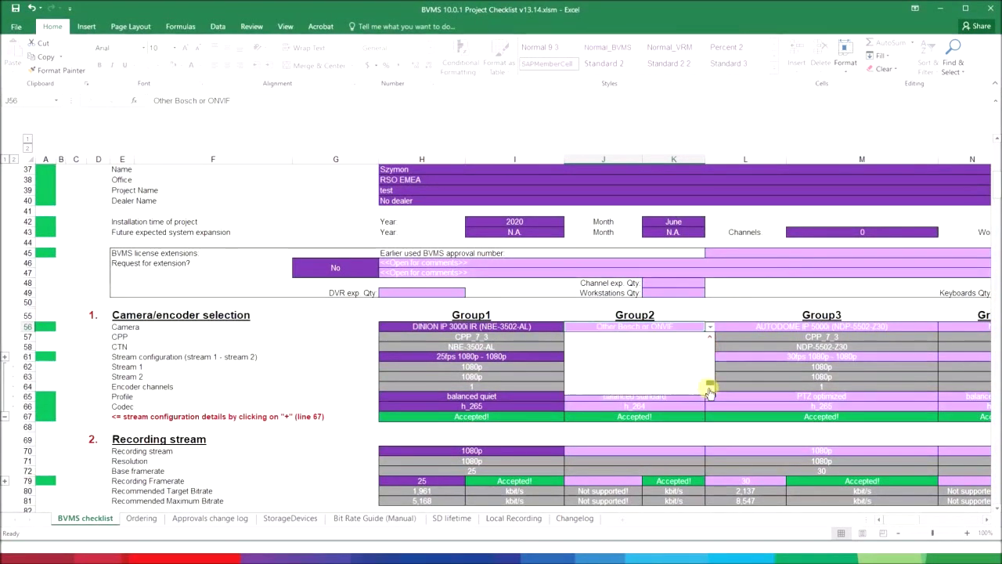
{"action": "left_click", "coordinate": [728, 300]}
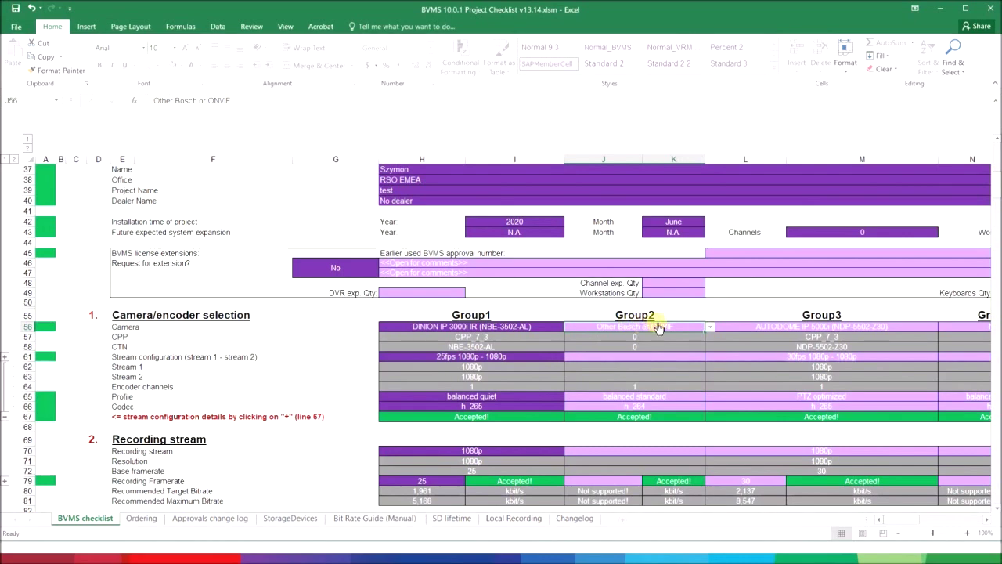
Step: Open the Bit Rate Guide (Manual) sheet and check its profile setting and the available platform options
{"action": "left_click", "coordinate": [347, 518]}
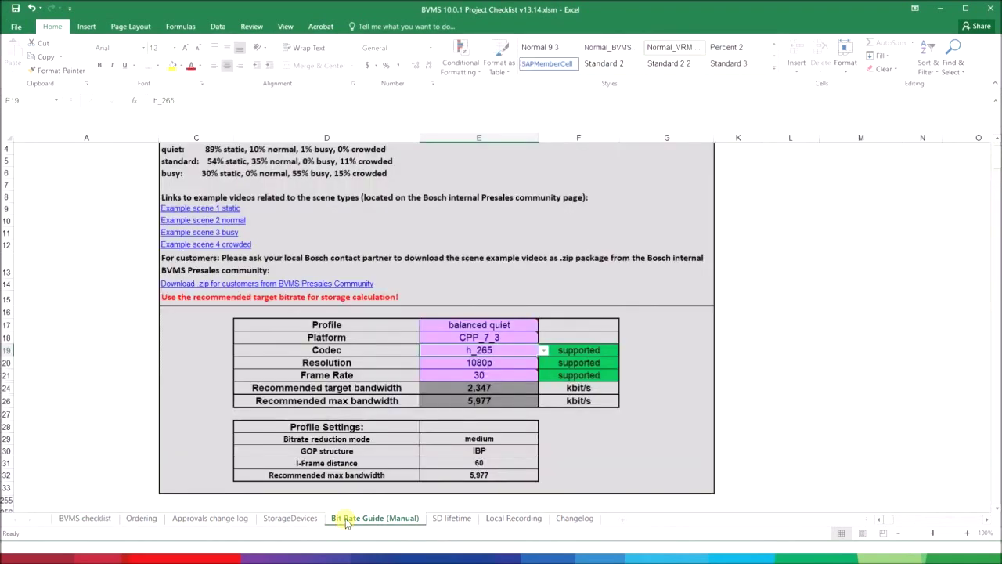
{"action": "scroll", "coordinate": [505, 334], "scroll_direction": "up", "scroll_amount": 1}
{"action": "scroll", "coordinate": [505, 334], "scroll_direction": "down", "scroll_amount": 1}
{"action": "left_click", "coordinate": [510, 325]}
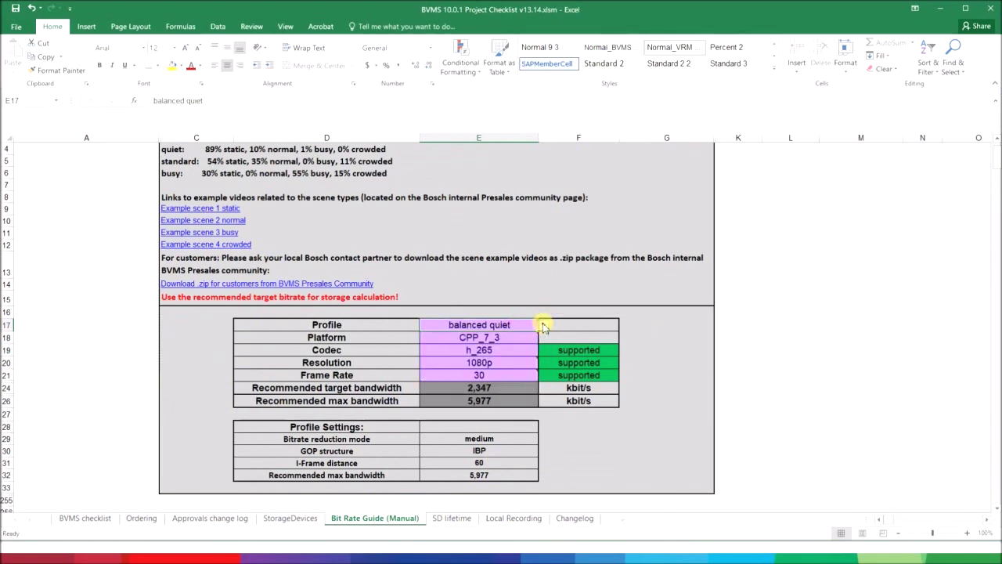
{"action": "left_click", "coordinate": [515, 339]}
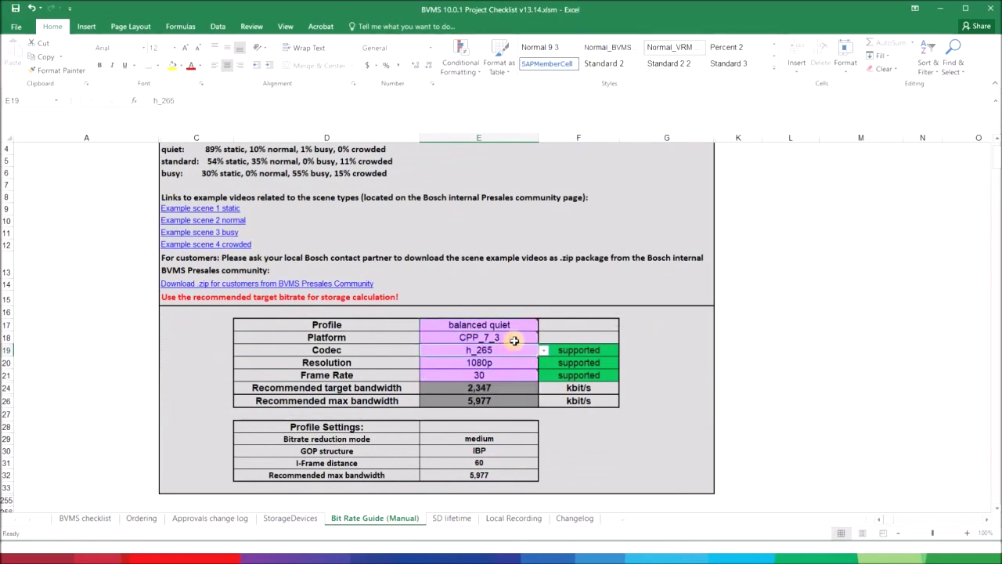
{"action": "left_click", "coordinate": [545, 338]}
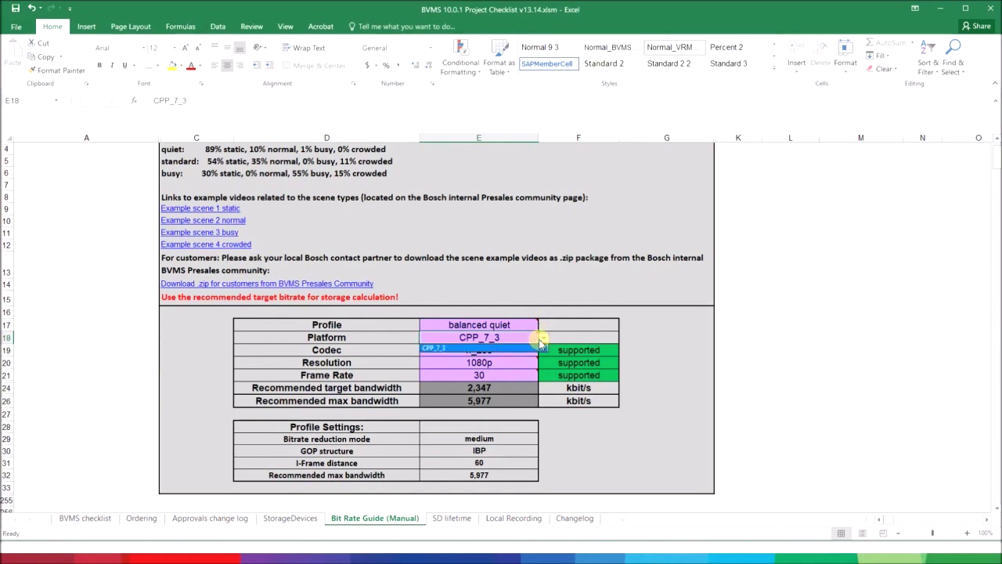
{"action": "left_click", "coordinate": [544, 338]}
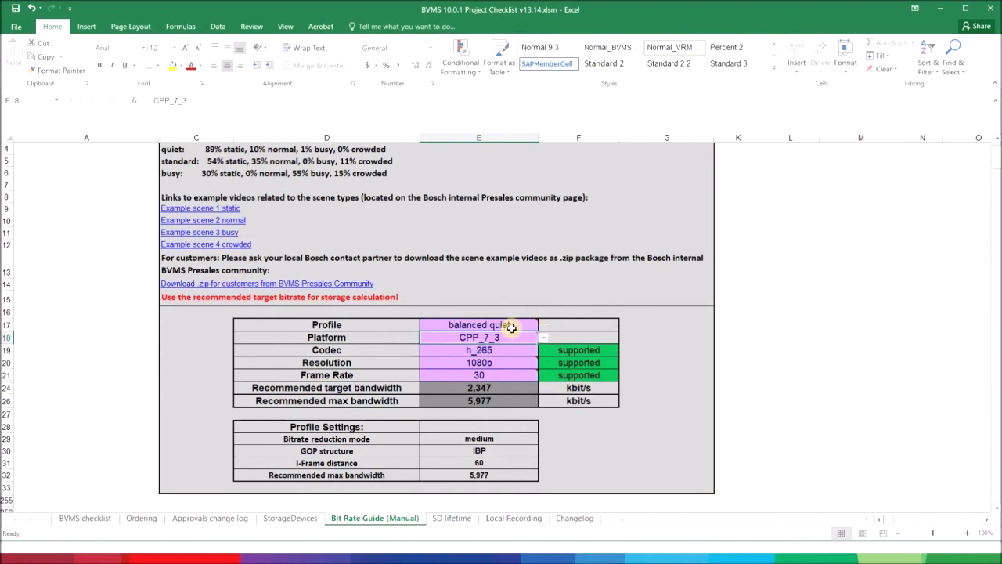
Step: Set the codec to h_264 in the manual bit rate guide
{"action": "left_click", "coordinate": [518, 350]}
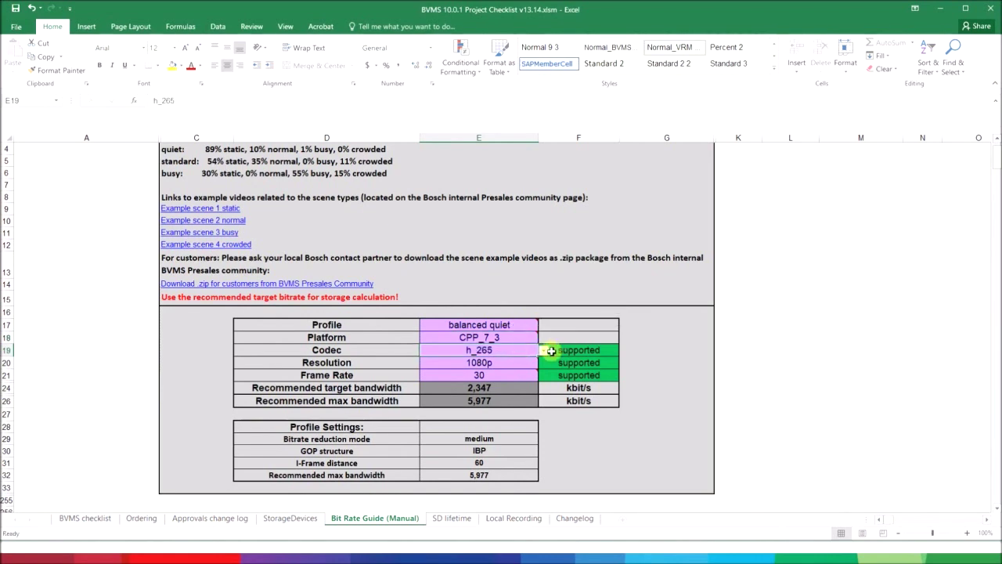
{"action": "left_click", "coordinate": [544, 351]}
{"action": "left_click", "coordinate": [509, 361]}
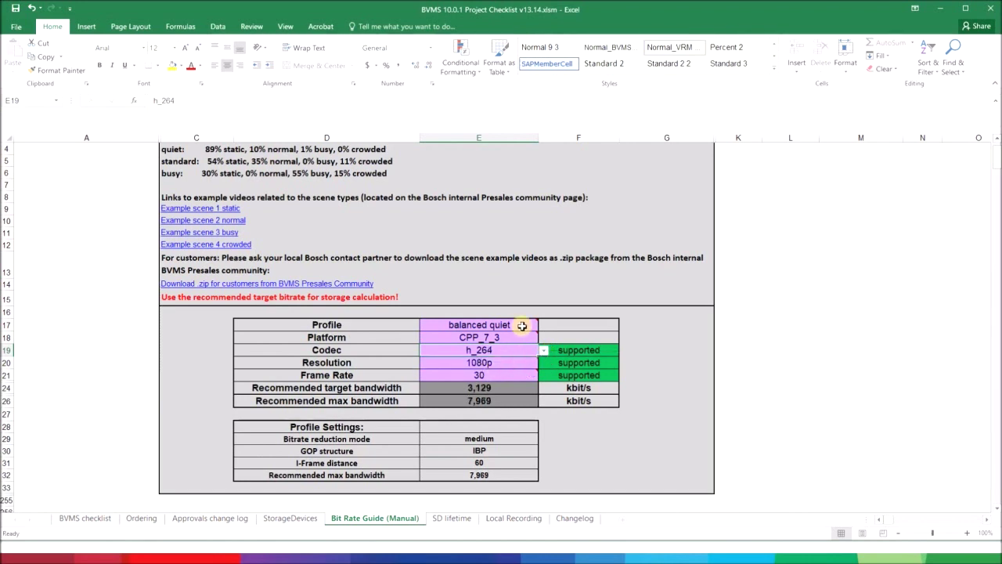
Step: Set the platform to CPP_3 and the resolution to 720p in the manual bit rate guide
{"action": "left_click", "coordinate": [528, 335]}
{"action": "left_click", "coordinate": [545, 337]}
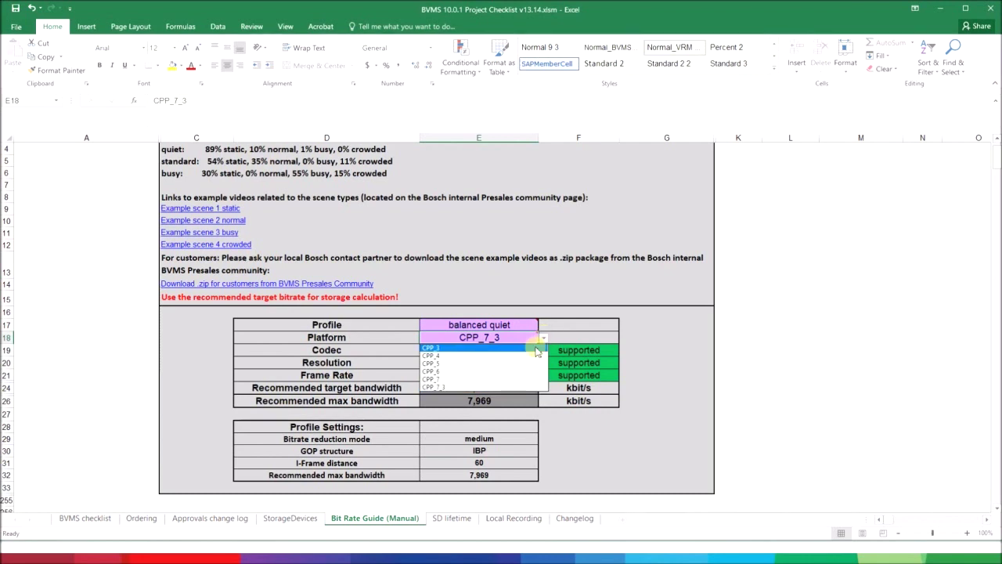
{"action": "left_click", "coordinate": [537, 348]}
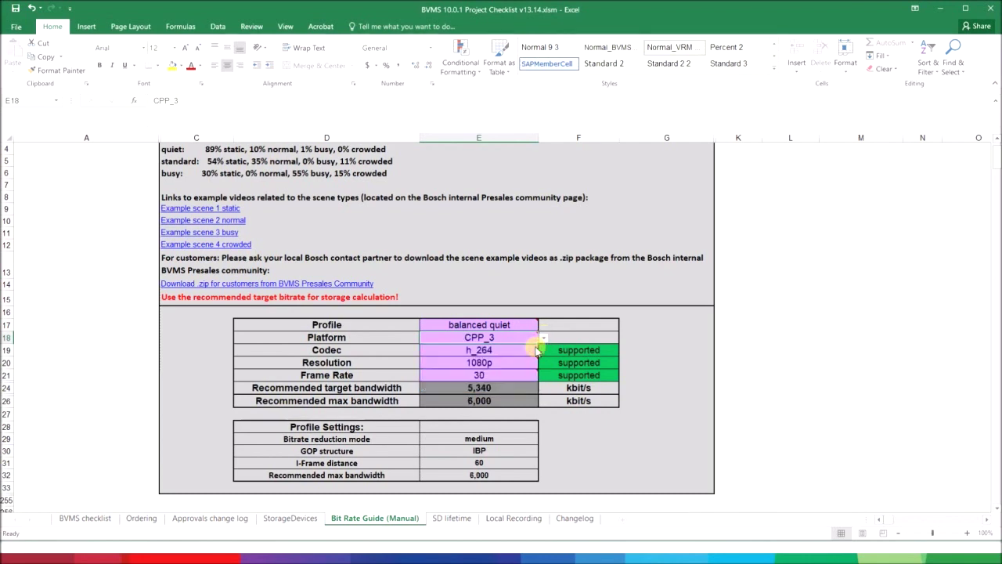
{"action": "left_click", "coordinate": [521, 362]}
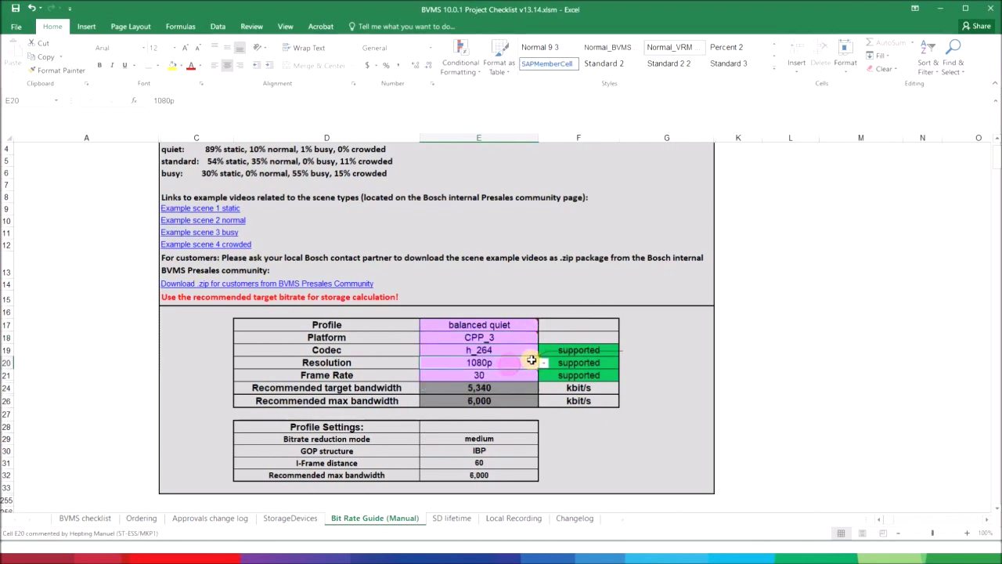
{"action": "left_click", "coordinate": [542, 364]}
{"action": "left_click", "coordinate": [529, 384]}
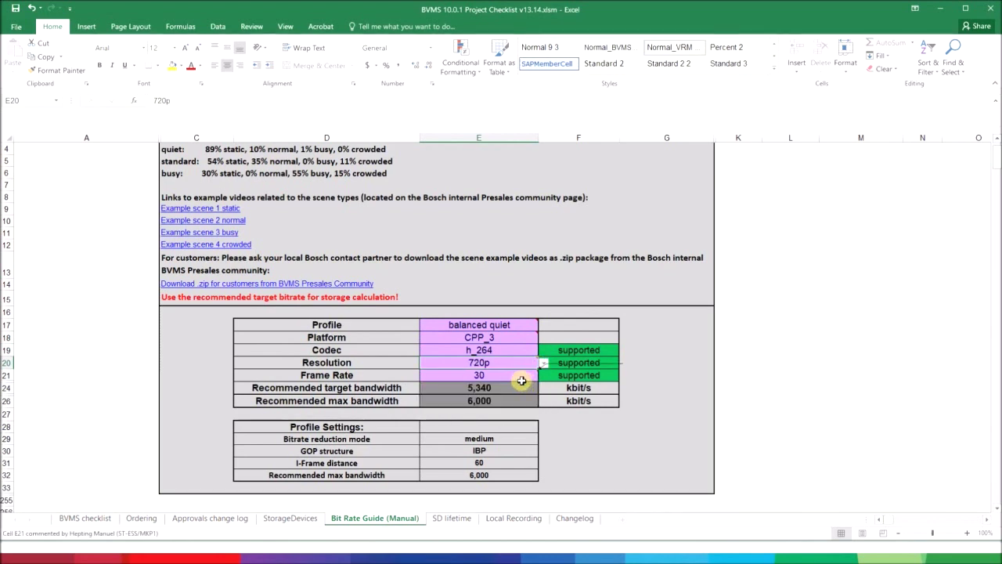
{"action": "left_click", "coordinate": [520, 377]}
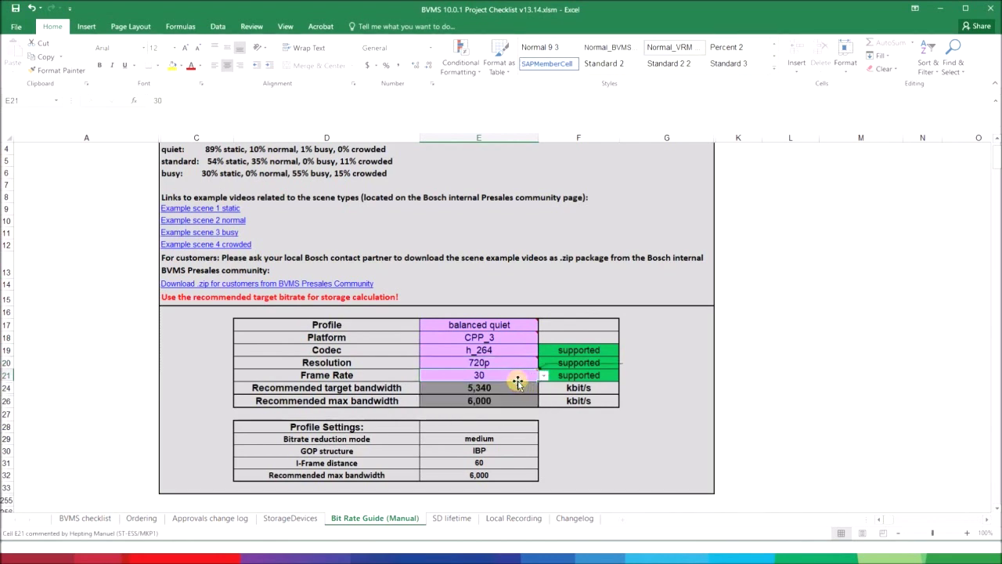
Step: Set the bit rate guide's profile to balanced busy and check the frame rate setting
{"action": "left_click", "coordinate": [505, 325]}
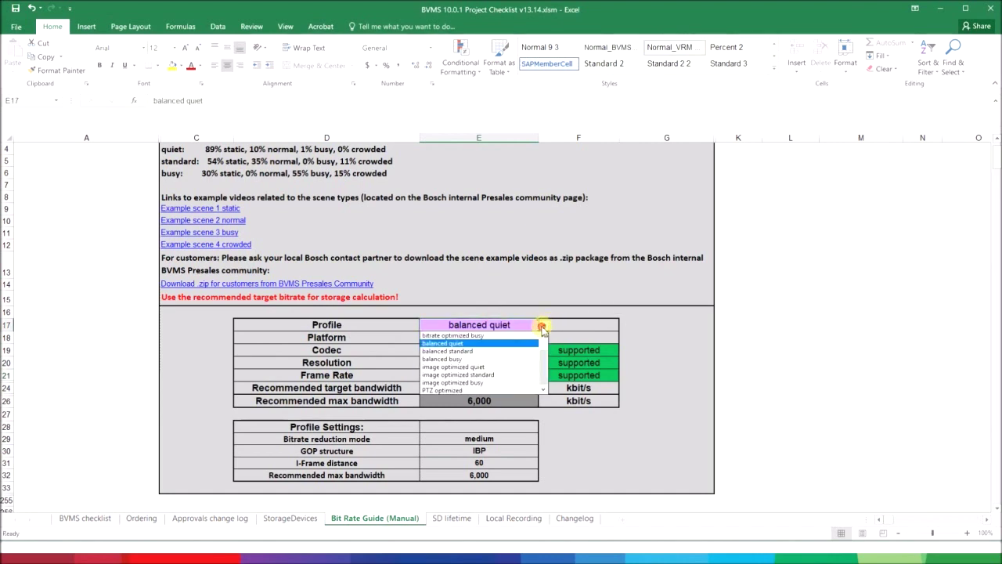
{"action": "left_click", "coordinate": [543, 327]}
{"action": "left_click", "coordinate": [520, 359]}
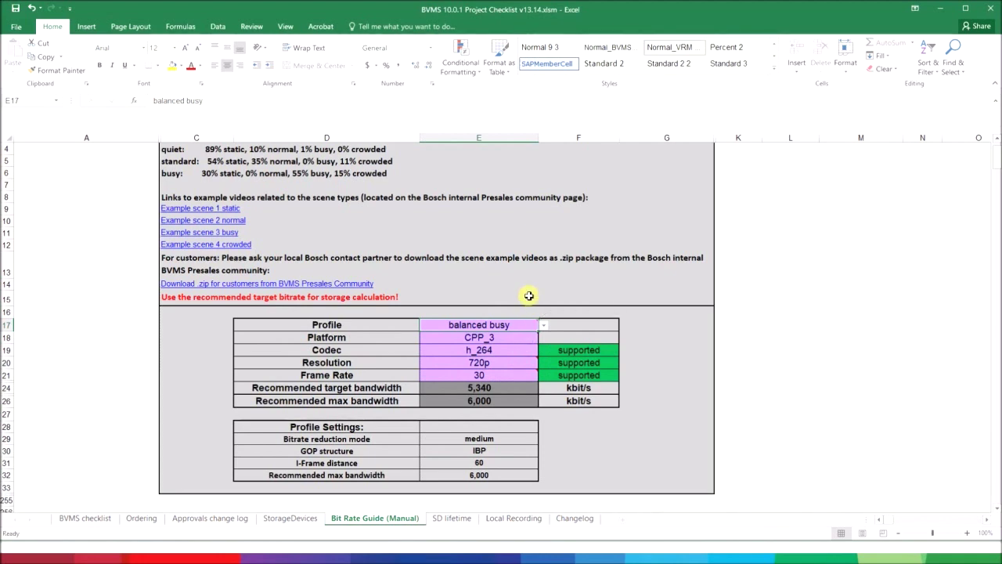
{"action": "mouse_move", "coordinate": [517, 322]}
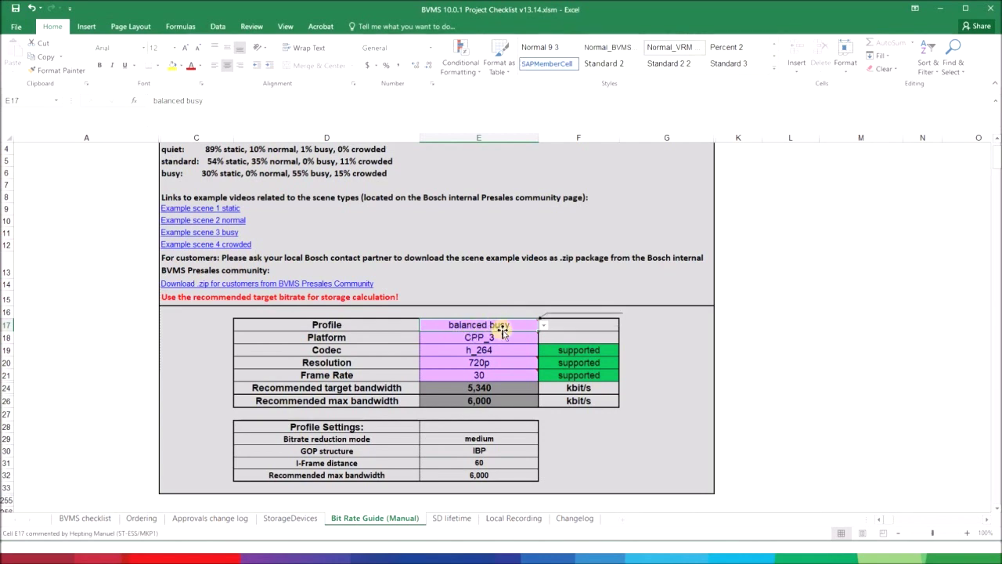
{"action": "left_click", "coordinate": [496, 374]}
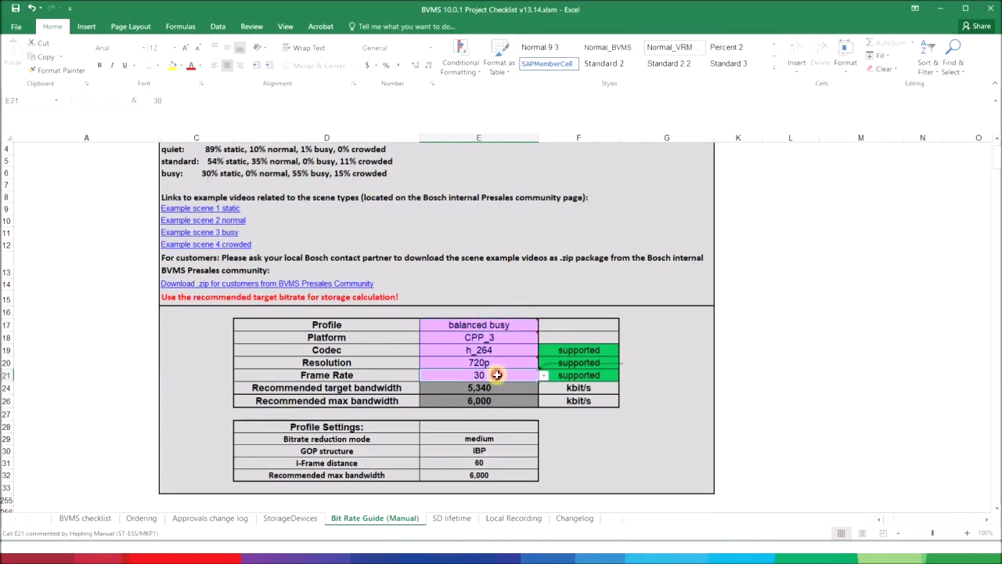
{"action": "left_click", "coordinate": [607, 426]}
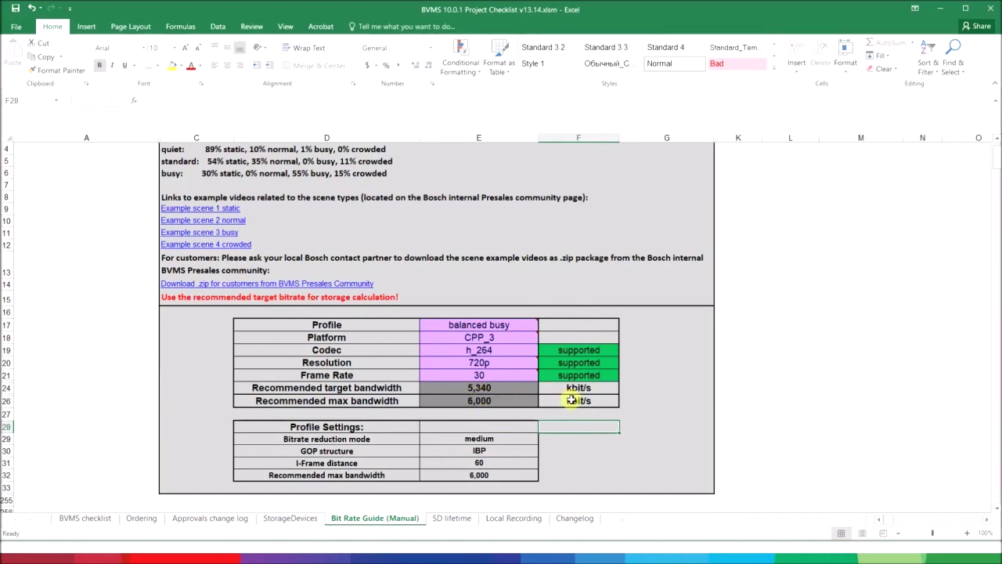
Step: Return to the BVMS checklist sheet and go to its bandwidth calculation section, passing by the Ordering and Approvals change log sheets
{"action": "left_click", "coordinate": [141, 518]}
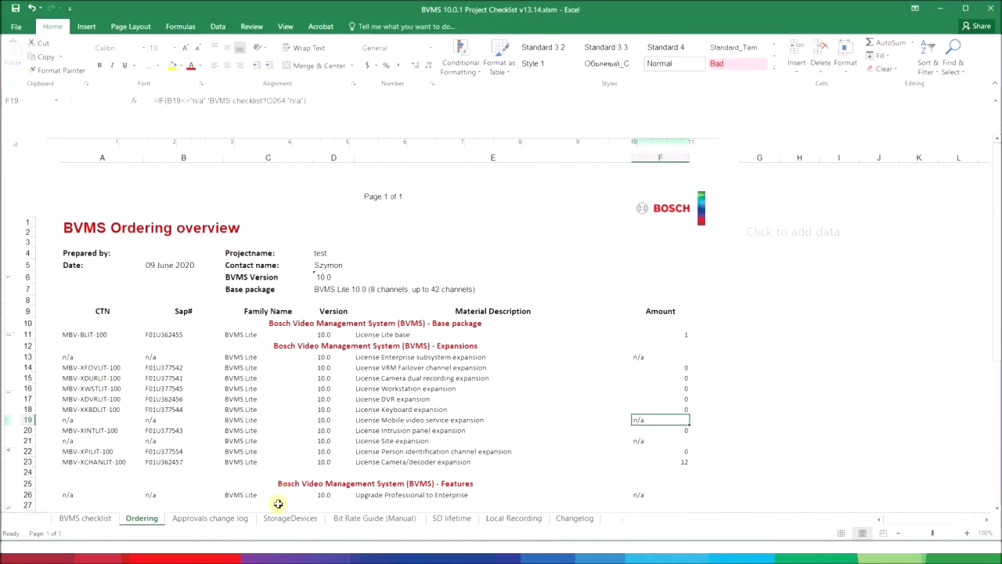
{"action": "left_click", "coordinate": [215, 520]}
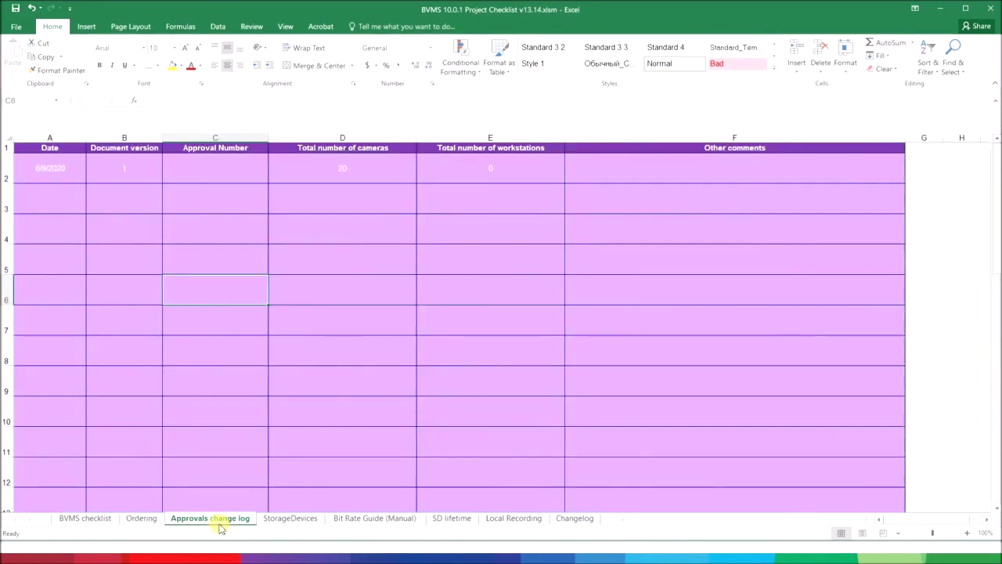
{"action": "left_click", "coordinate": [95, 518]}
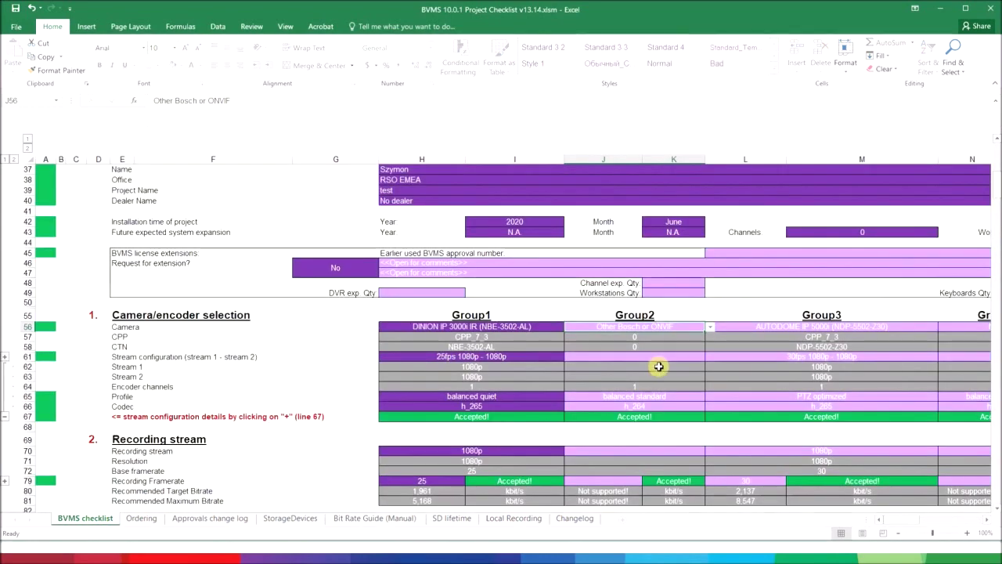
{"action": "scroll", "coordinate": [659, 367], "scroll_direction": "down", "scroll_amount": 3}
{"action": "scroll", "coordinate": [658, 366], "scroll_direction": "up", "scroll_amount": 2}
{"action": "scroll", "coordinate": [658, 366], "scroll_direction": "down", "scroll_amount": 8}
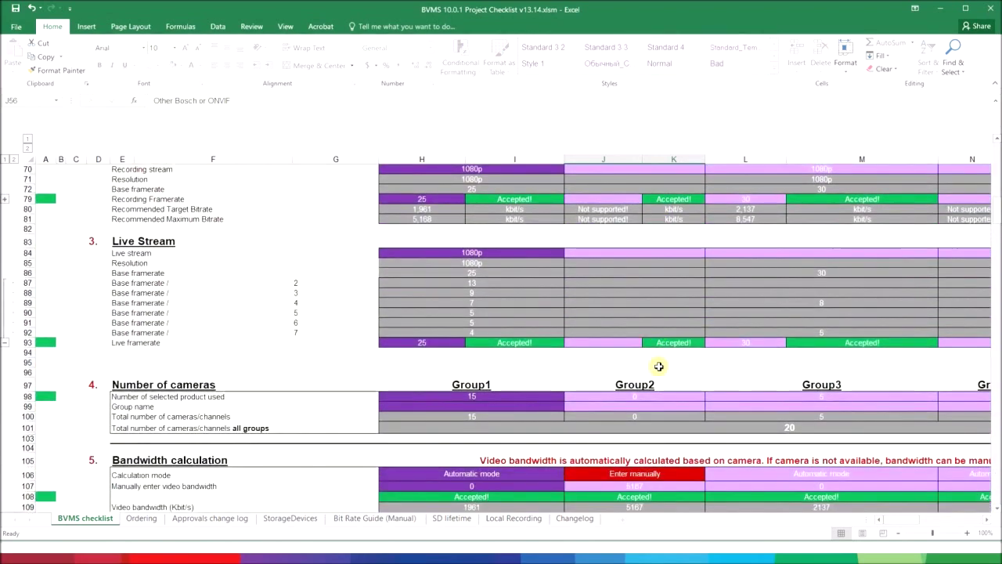
{"action": "scroll", "coordinate": [658, 366], "scroll_direction": "down", "scroll_amount": 5}
Step: Try to edit Group2's calculation mode in the bandwidth calculation
{"action": "left_click", "coordinate": [647, 382]}
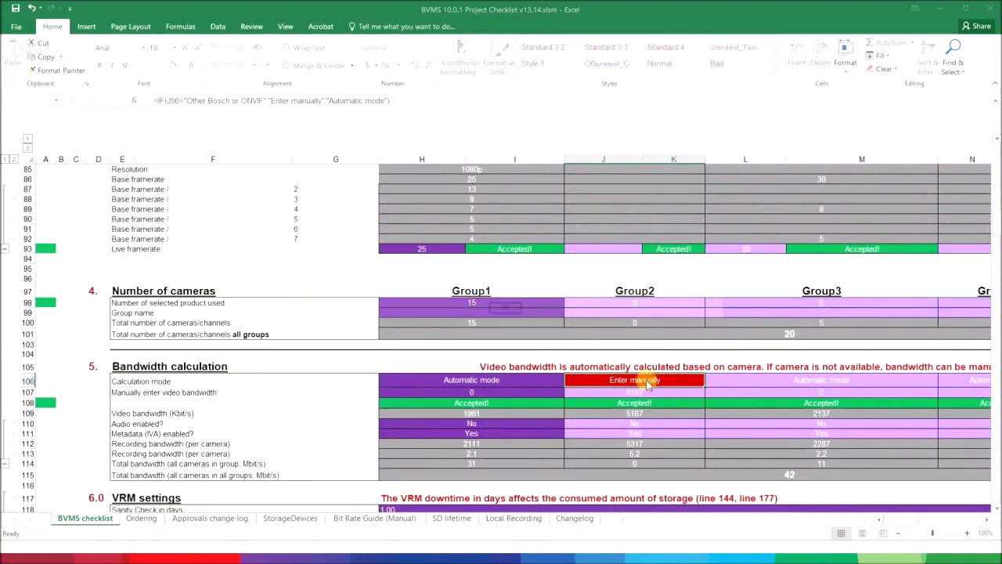
{"action": "double_click", "coordinate": [647, 382]}
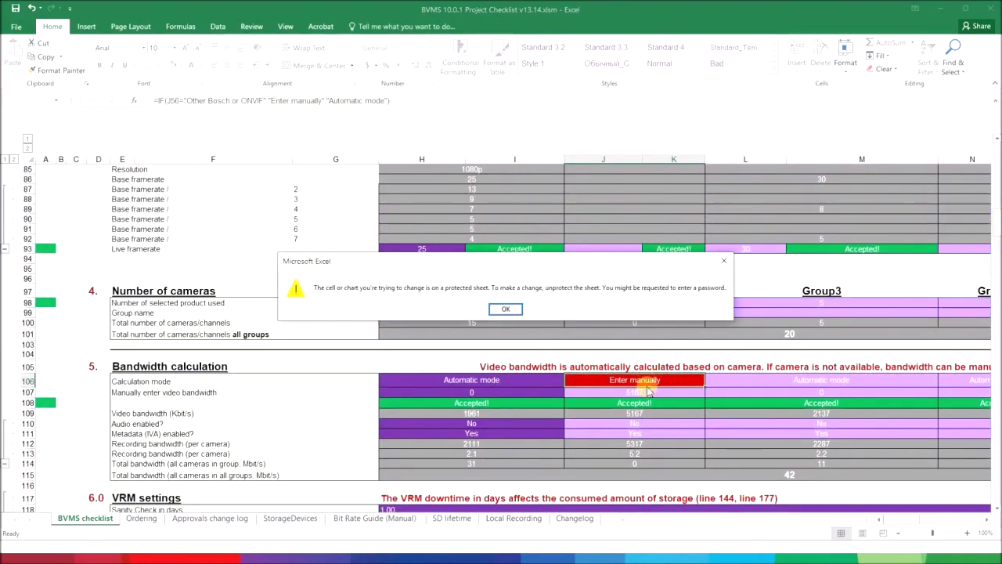
{"action": "left_click", "coordinate": [507, 308]}
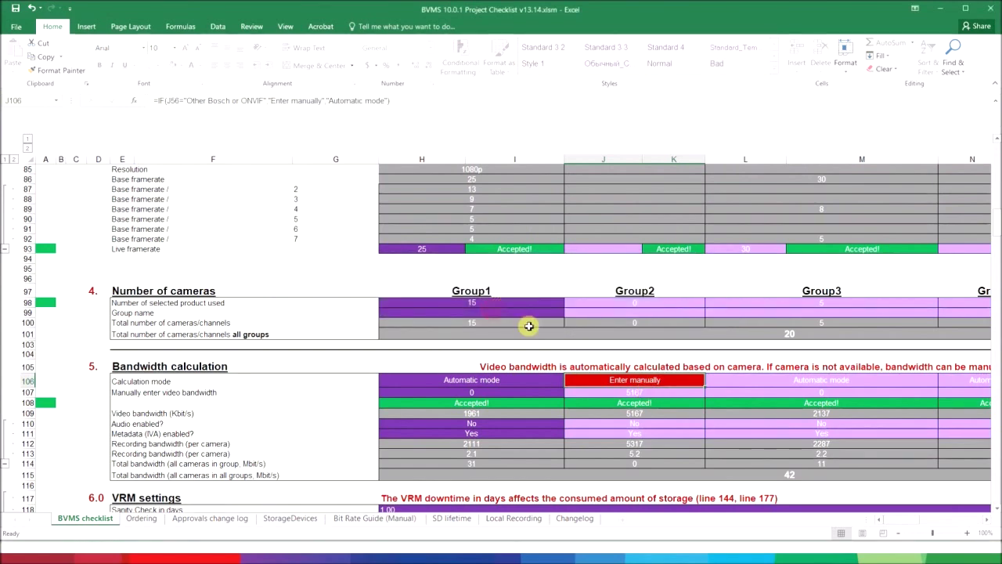
Step: Set Group2's manually entered video bandwidth to 5340, the recommended target bandwidth from the Bit Rate Guide (Manual) sheet
{"action": "left_click", "coordinate": [631, 391]}
{"action": "type", "text": "5"}
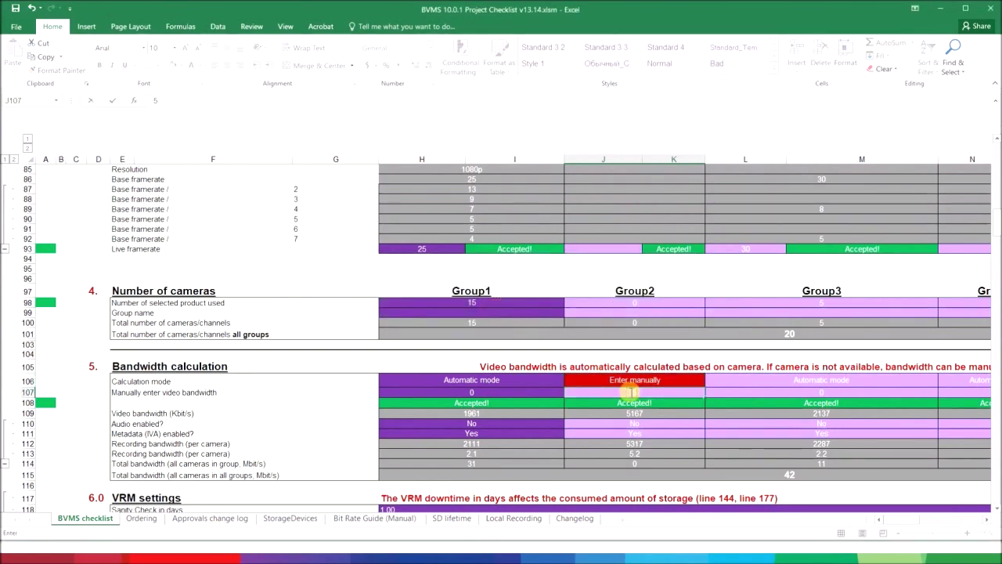
{"action": "type", "text": "3"}
{"action": "left_click", "coordinate": [378, 525]}
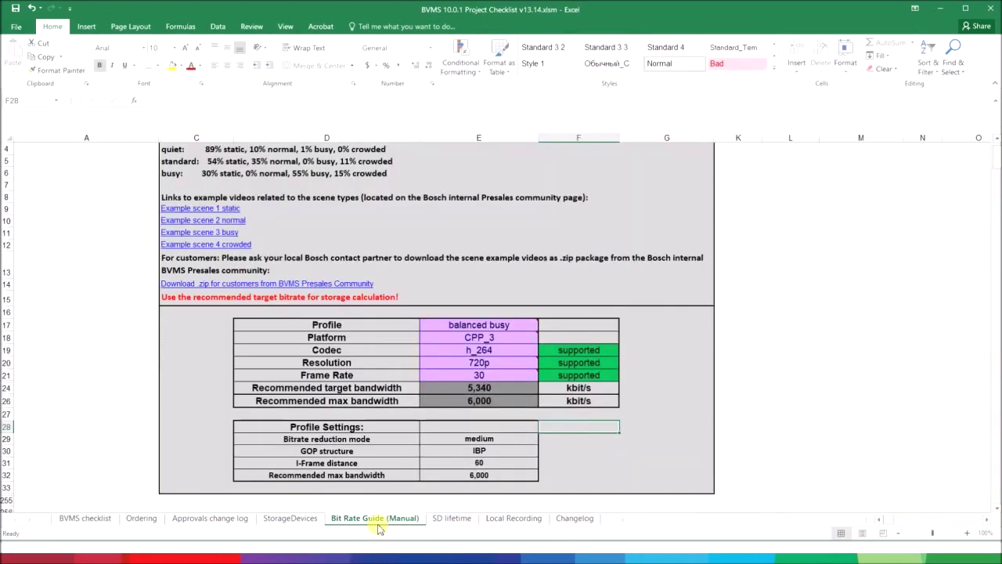
{"action": "left_click", "coordinate": [86, 523]}
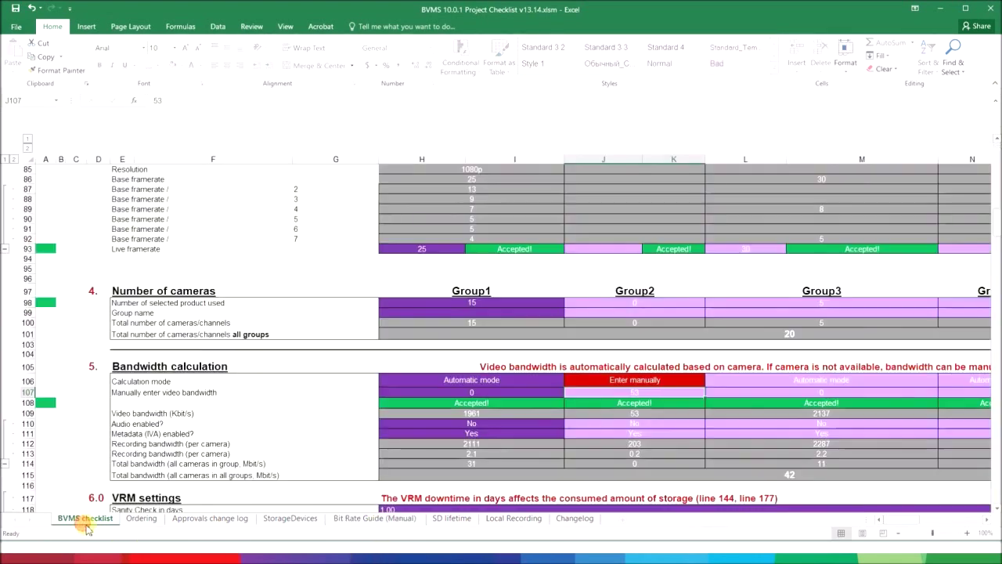
{"action": "double_click", "coordinate": [656, 393]}
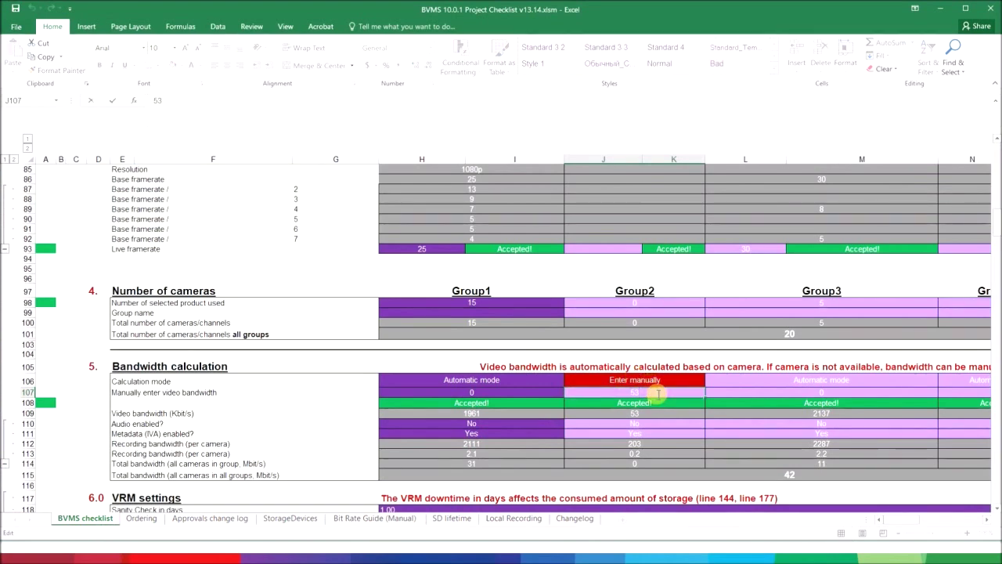
{"action": "type", "text": "40"}
{"action": "key", "text": "Return"}
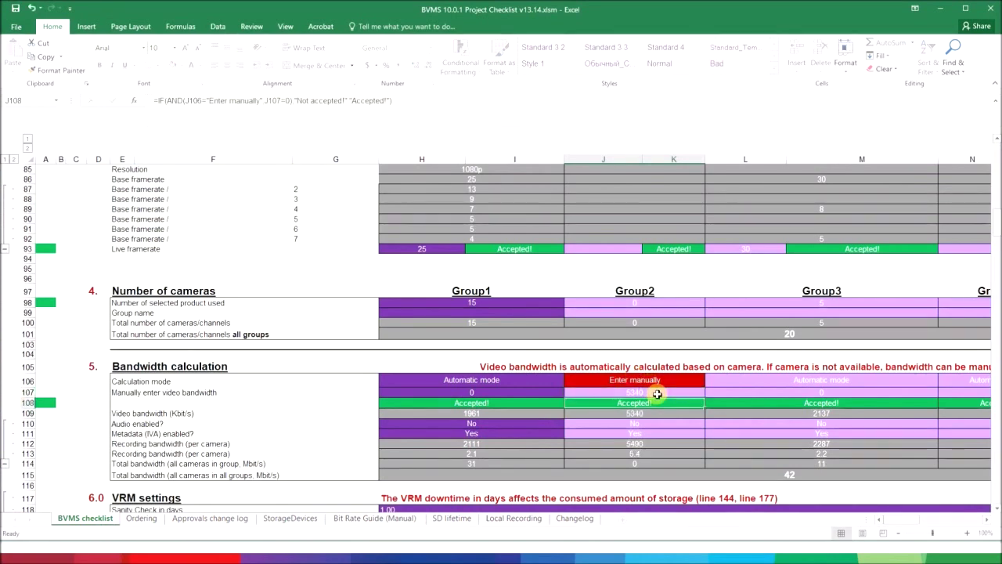
Step: Set the number of selected products used in Group2 to 5
{"action": "scroll", "coordinate": [648, 395], "scroll_direction": "up", "scroll_amount": 1}
{"action": "scroll", "coordinate": [648, 396], "scroll_direction": "up", "scroll_amount": 1}
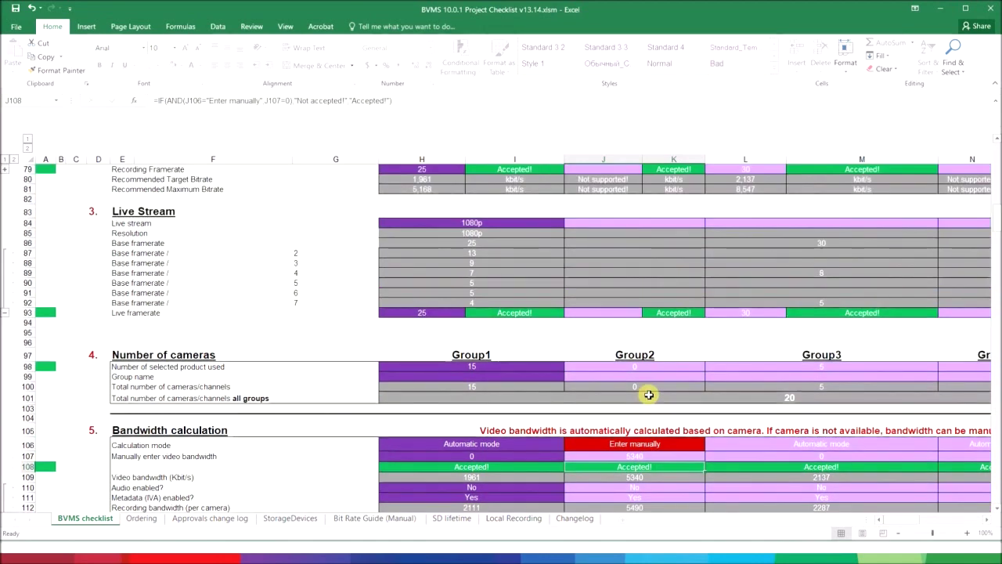
{"action": "left_click", "coordinate": [655, 366]}
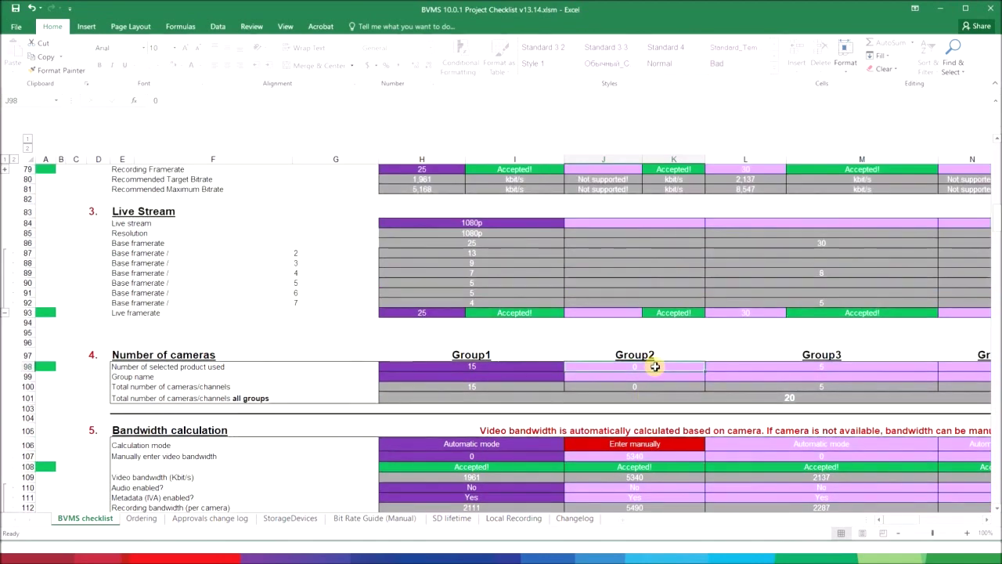
{"action": "type", "text": "5"}
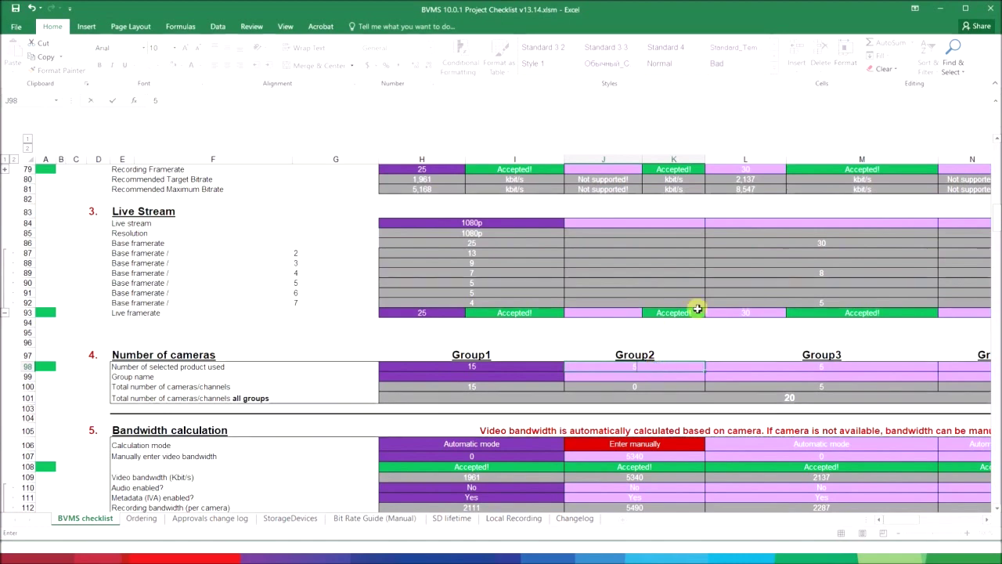
{"action": "left_click", "coordinate": [712, 330]}
Step: Review the total bandwidth across all groups and the primary VRM net storage requirement, comparing the values for each group
{"action": "scroll", "coordinate": [711, 331], "scroll_direction": "down", "scroll_amount": 4}
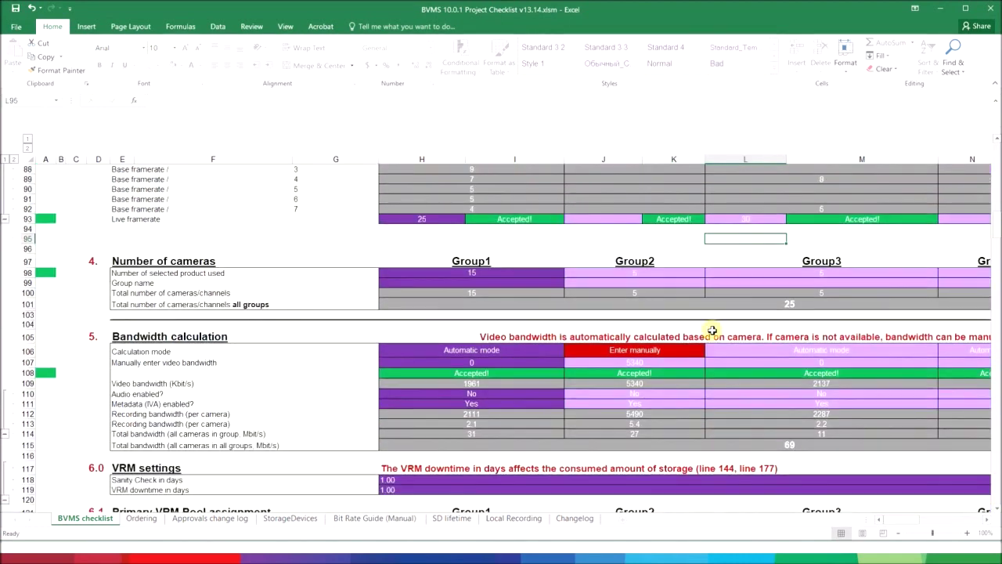
{"action": "scroll", "coordinate": [711, 330], "scroll_direction": "down", "scroll_amount": 2}
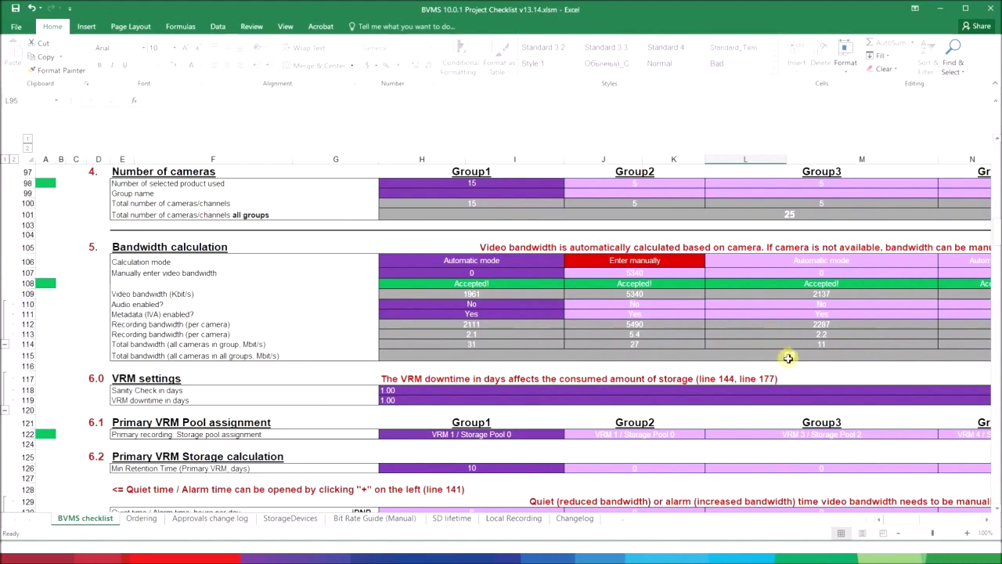
{"action": "scroll", "coordinate": [787, 356], "scroll_direction": "down", "scroll_amount": 2}
{"action": "scroll", "coordinate": [788, 357], "scroll_direction": "down", "scroll_amount": 5}
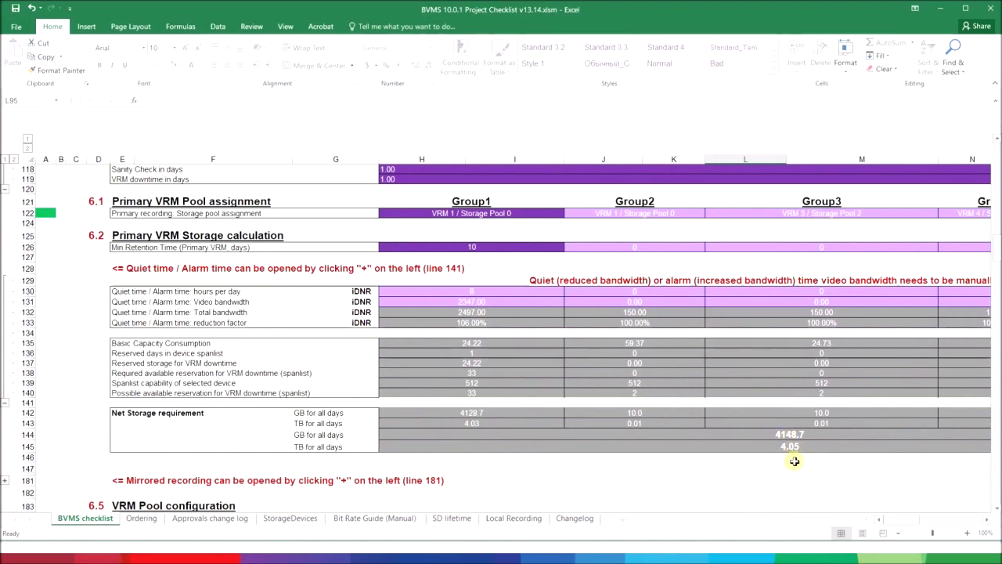
{"action": "left_click", "coordinate": [804, 422]}
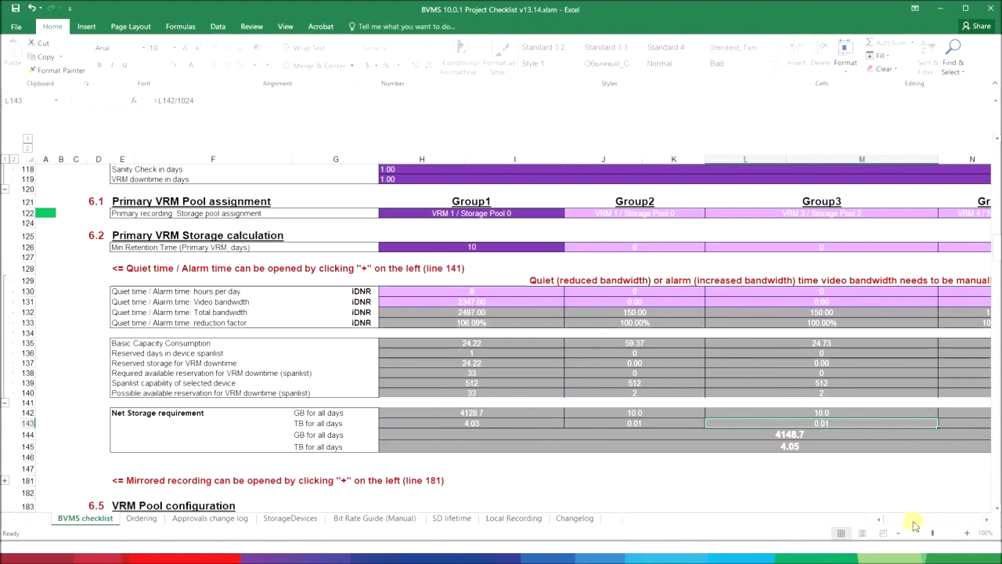
{"action": "mouse_move", "coordinate": [901, 520]}
{"action": "left_mouse_down"}
{"action": "mouse_move", "coordinate": [917, 530]}
{"action": "mouse_move", "coordinate": [890, 509]}
{"action": "left_mouse_up"}
{"action": "scroll", "coordinate": [600, 307], "scroll_direction": "up", "scroll_amount": 4}
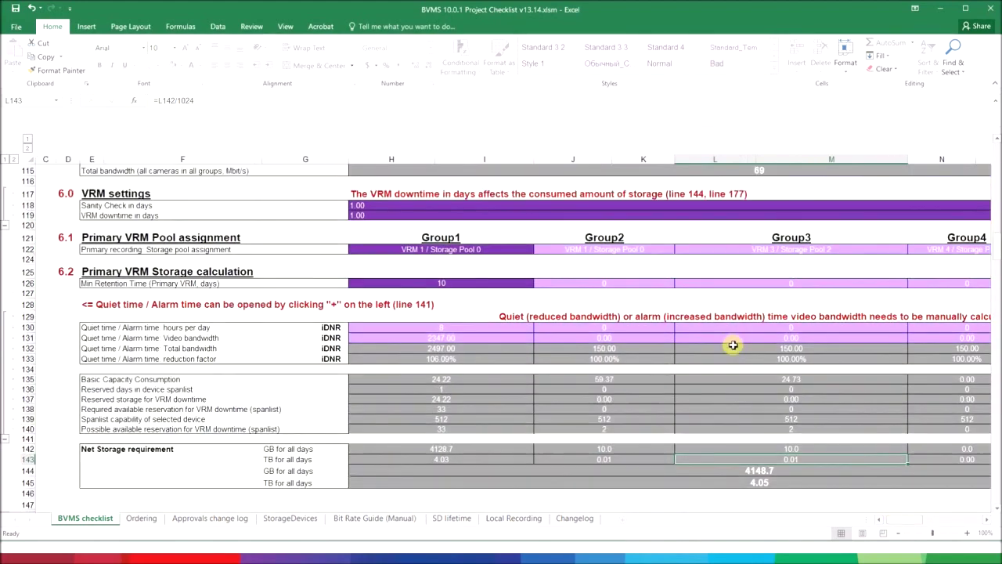
{"action": "scroll", "coordinate": [600, 307], "scroll_direction": "up", "scroll_amount": 4}
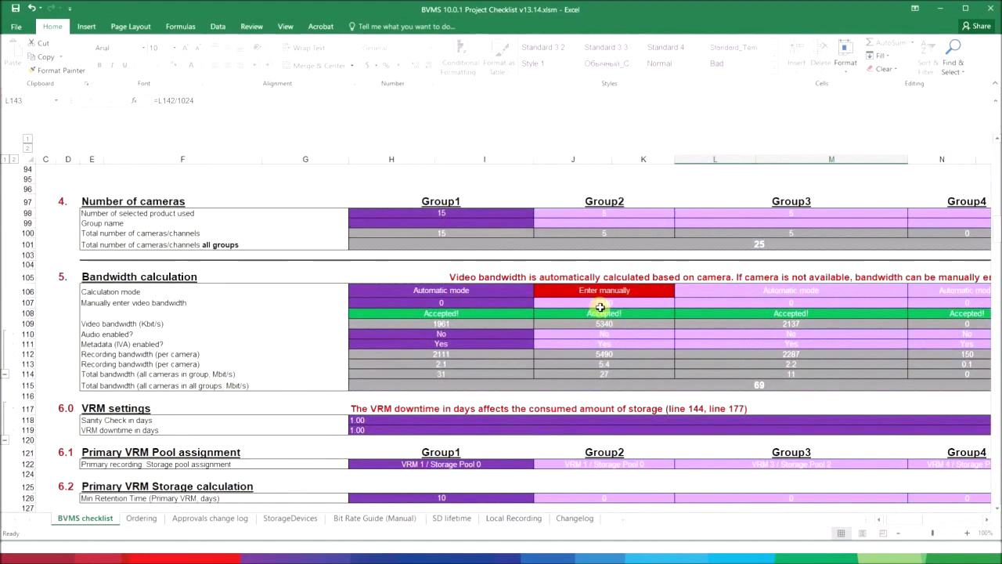
Step: Set the primary VRM minimum retention time to 10 days for both Group2 and Group3
{"action": "left_click", "coordinate": [648, 240]}
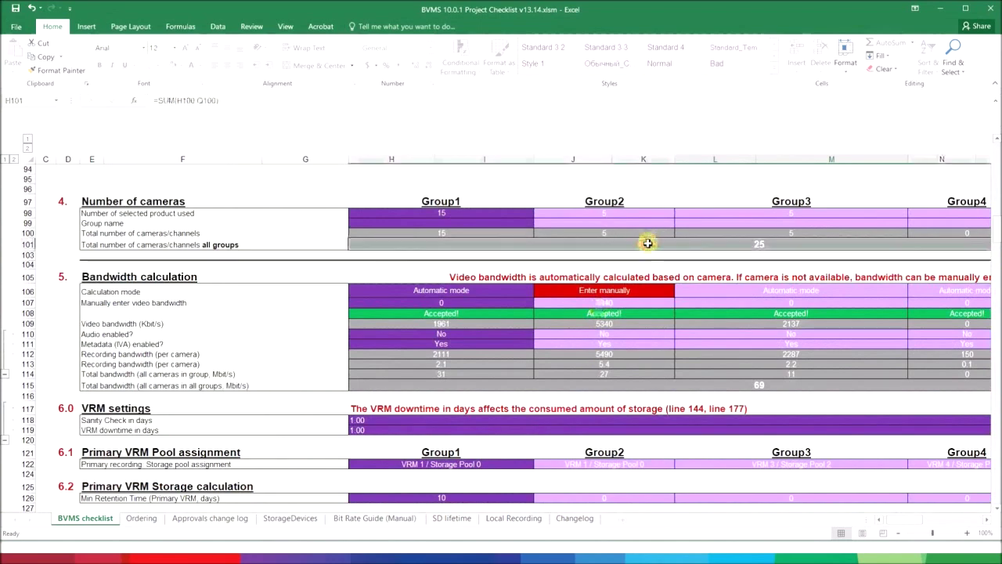
{"action": "scroll", "coordinate": [648, 241], "scroll_direction": "down", "scroll_amount": 3}
{"action": "left_click", "coordinate": [589, 412]}
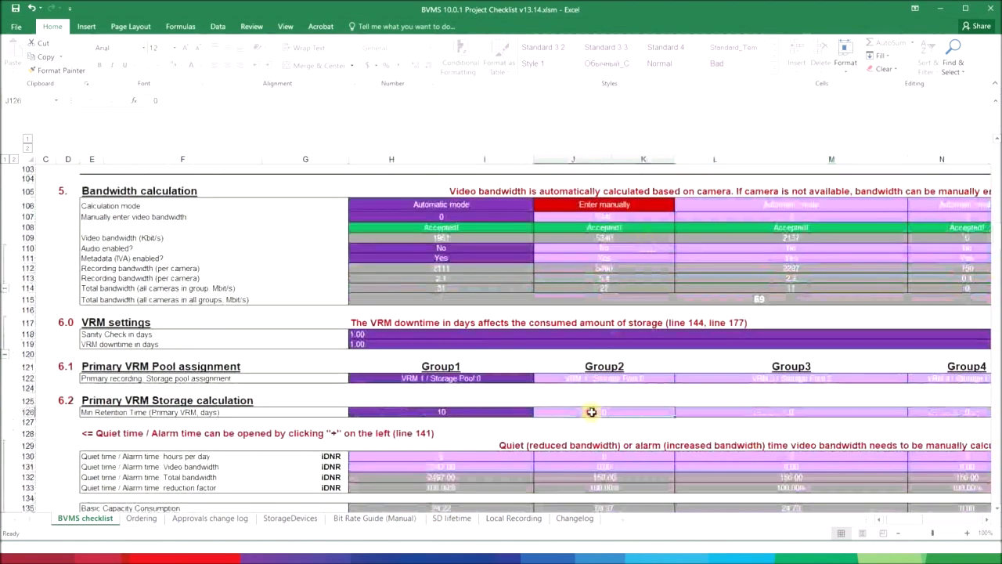
{"action": "type", "text": "3"}
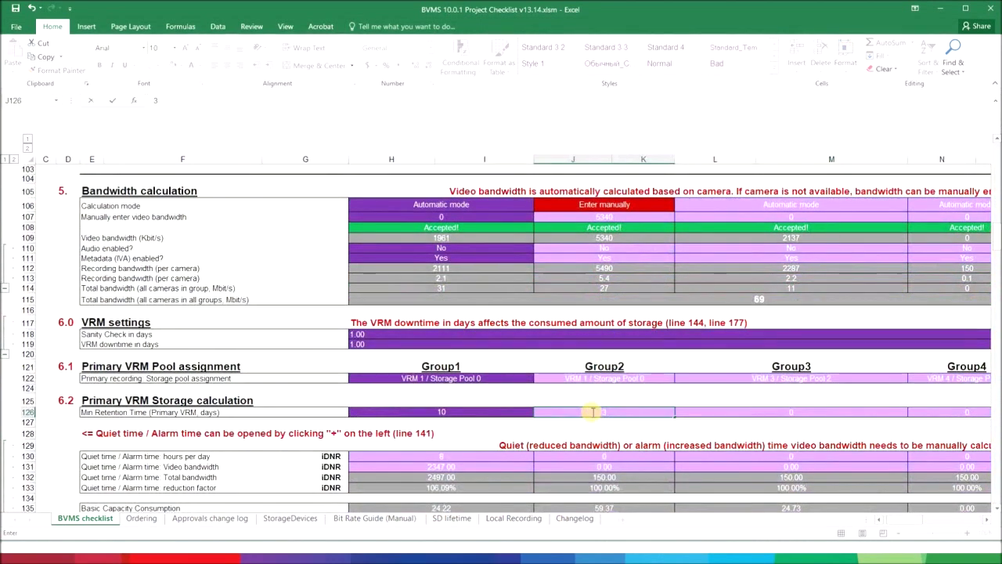
{"action": "key", "text": "BackSpace"}
{"action": "type", "text": "10"}
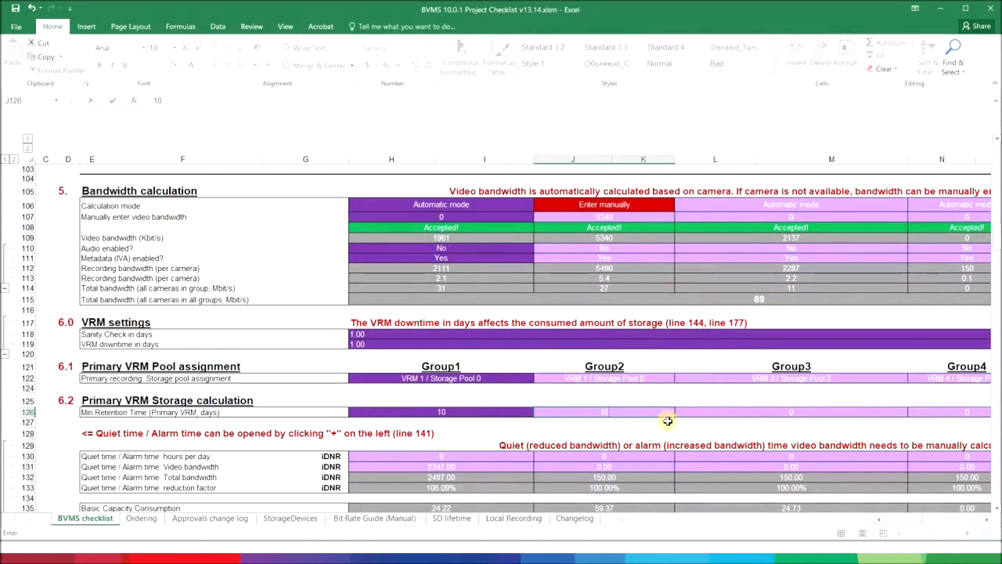
{"action": "left_click", "coordinate": [738, 410]}
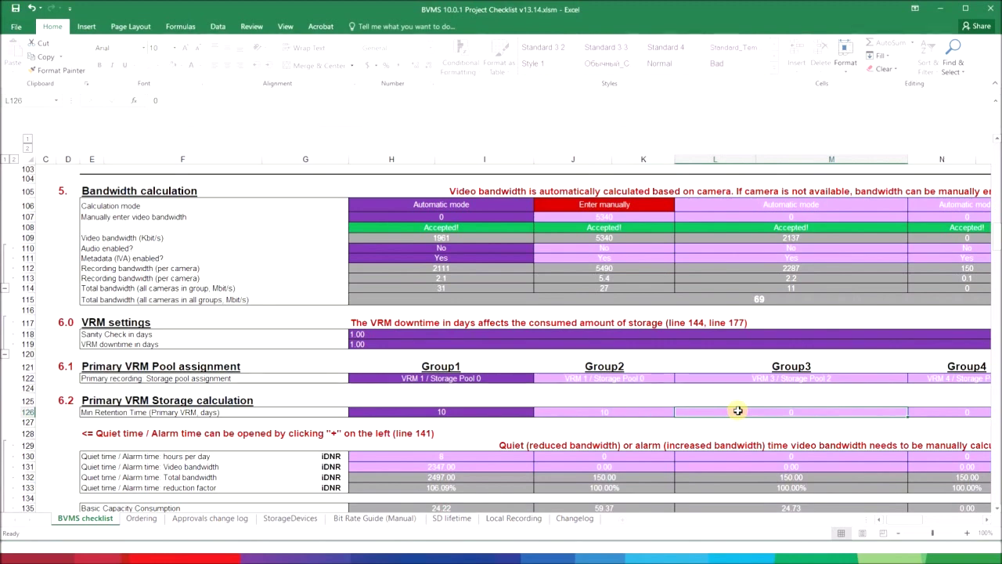
{"action": "type", "text": "10"}
{"action": "left_click", "coordinate": [814, 421]}
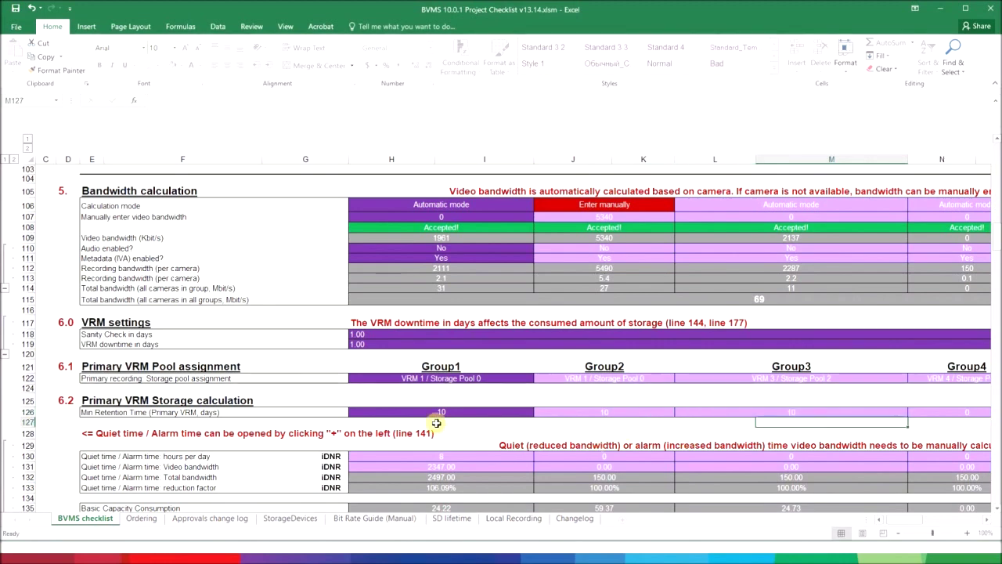
Step: Assign Group3's primary recording to VRM 1 / Storage Pool 0 in the primary VRM pool assignment
{"action": "scroll", "coordinate": [446, 415], "scroll_direction": "up", "scroll_amount": 2}
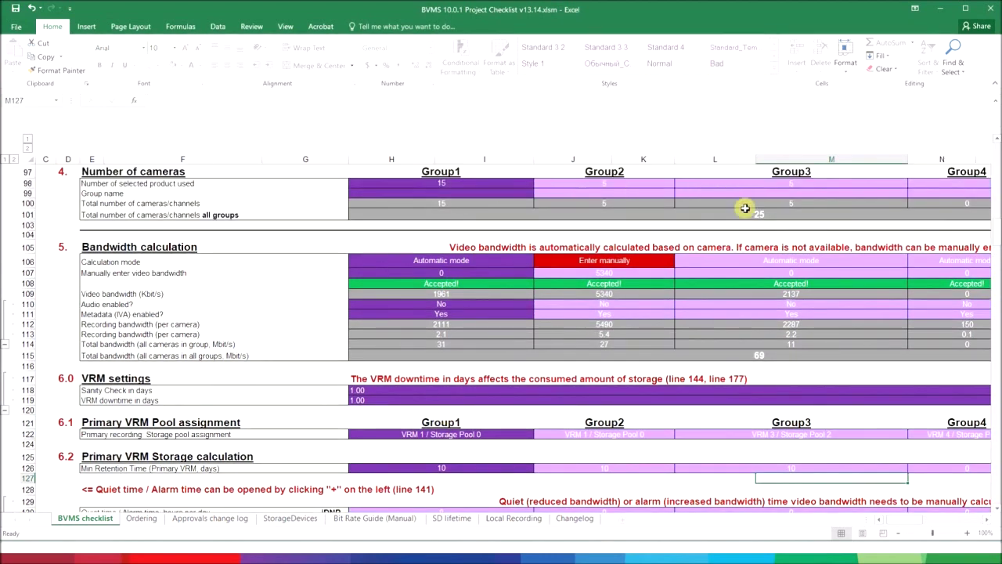
{"action": "scroll", "coordinate": [644, 249], "scroll_direction": "down", "scroll_amount": 2}
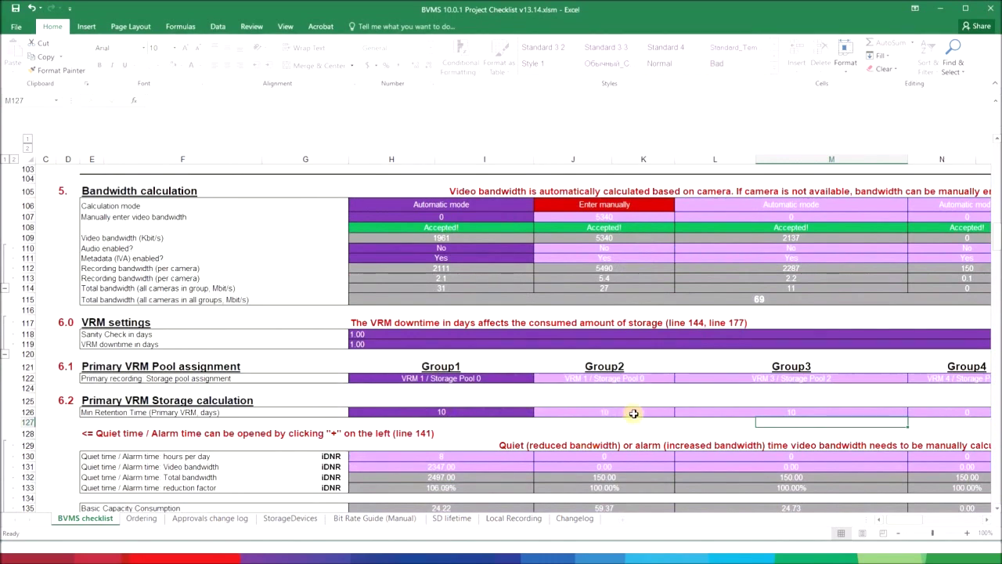
{"action": "scroll", "coordinate": [729, 410], "scroll_direction": "down", "scroll_amount": 2}
{"action": "scroll", "coordinate": [729, 410], "scroll_direction": "down", "scroll_amount": 7}
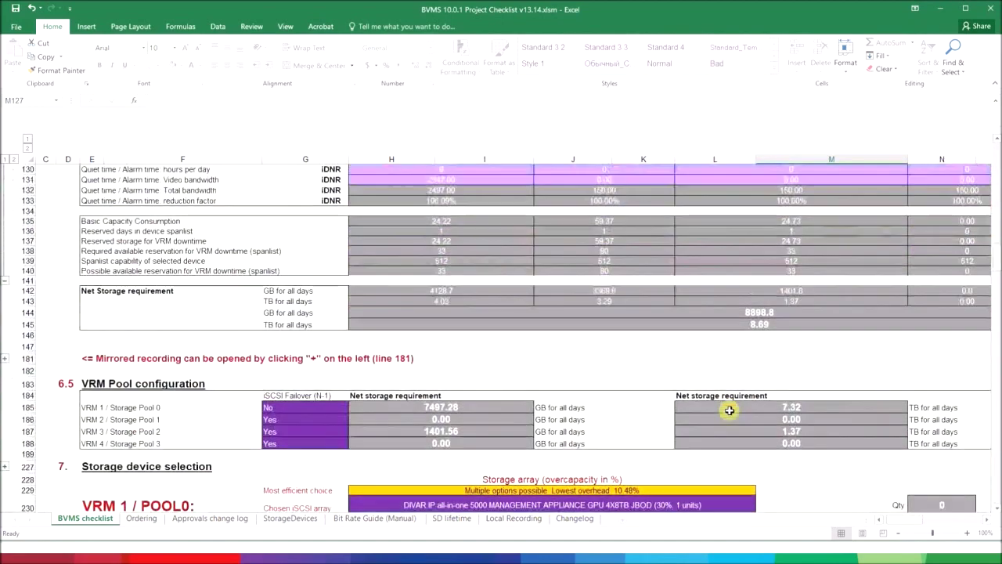
{"action": "scroll", "coordinate": [728, 411], "scroll_direction": "up", "scroll_amount": 5}
{"action": "scroll", "coordinate": [728, 410], "scroll_direction": "up", "scroll_amount": 1}
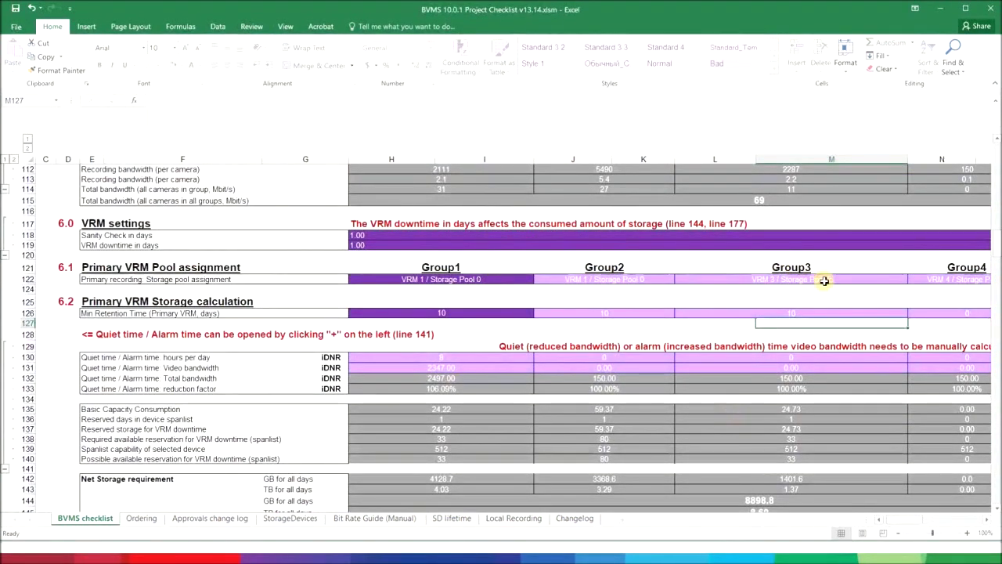
{"action": "left_click", "coordinate": [791, 279]}
{"action": "left_click", "coordinate": [912, 280]}
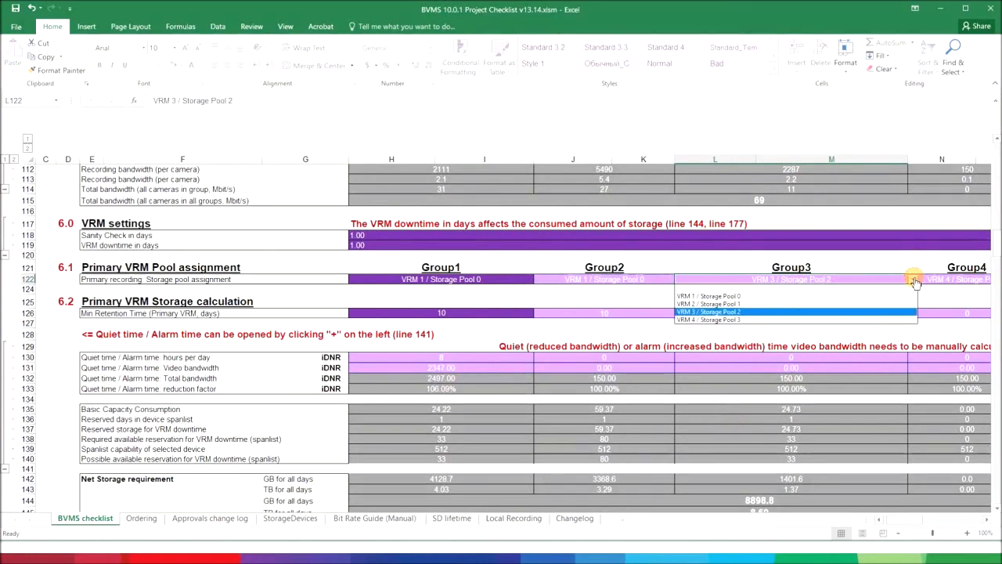
{"action": "left_click", "coordinate": [824, 291]}
{"action": "left_click", "coordinate": [806, 312]}
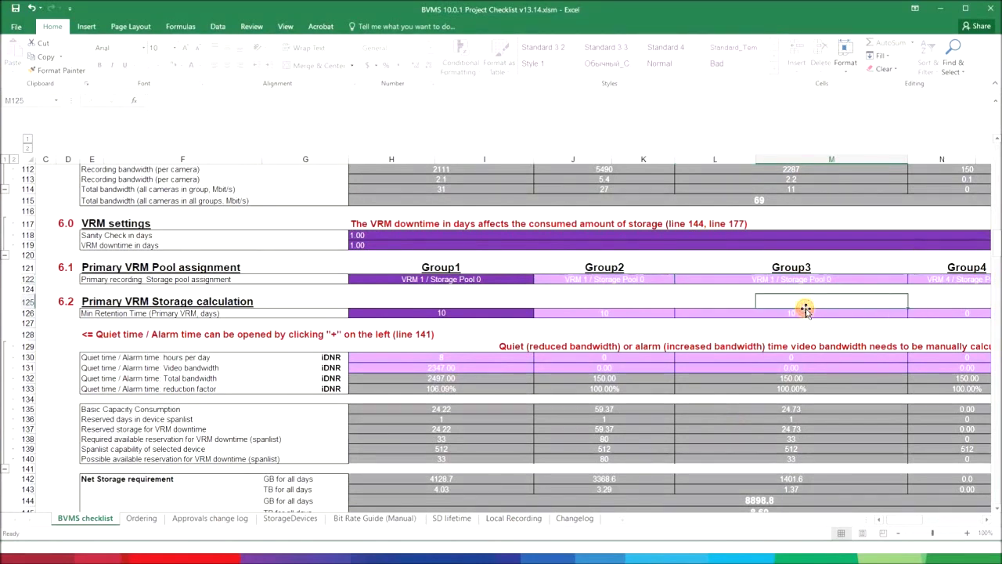
{"action": "left_click", "coordinate": [705, 301]}
Step: Review the VRM pool configuration's net storage requirements, the iSCSI failover option of VRM 1 / Storage Pool 0, and the storage device selection
{"action": "scroll", "coordinate": [703, 299], "scroll_direction": "down", "scroll_amount": 3}
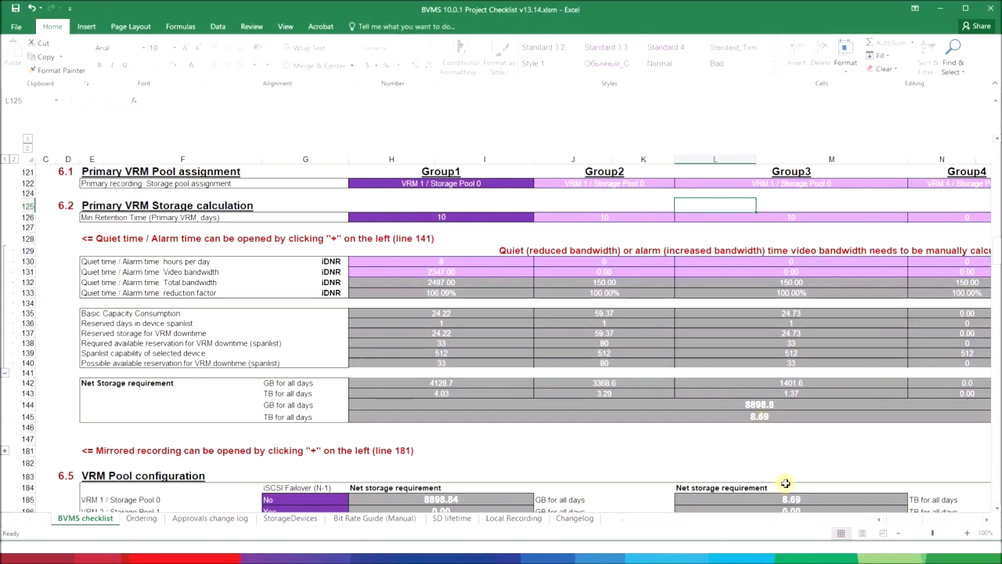
{"action": "scroll", "coordinate": [756, 425], "scroll_direction": "down", "scroll_amount": 2}
{"action": "scroll", "coordinate": [779, 391], "scroll_direction": "down", "scroll_amount": 2}
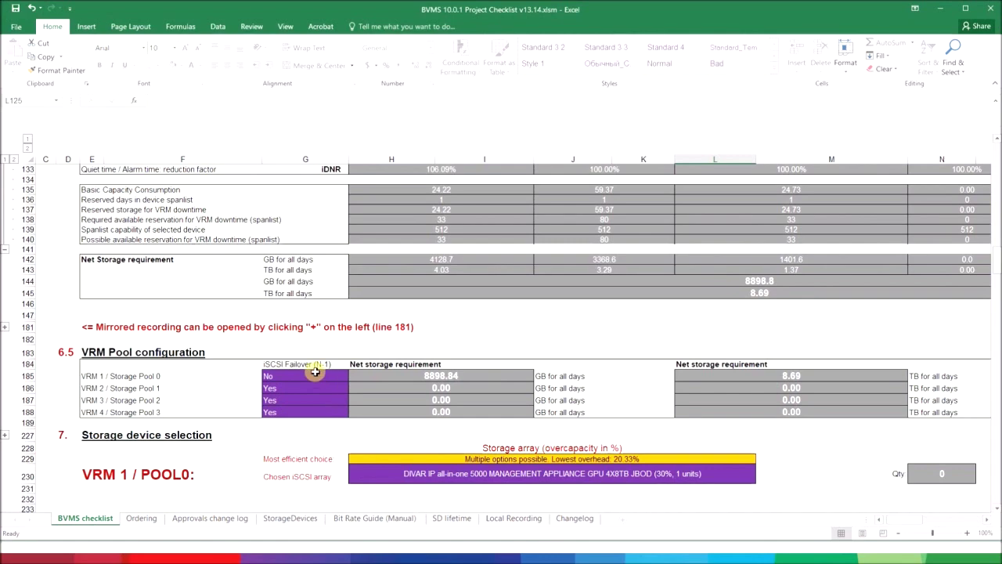
{"action": "left_click", "coordinate": [298, 372]}
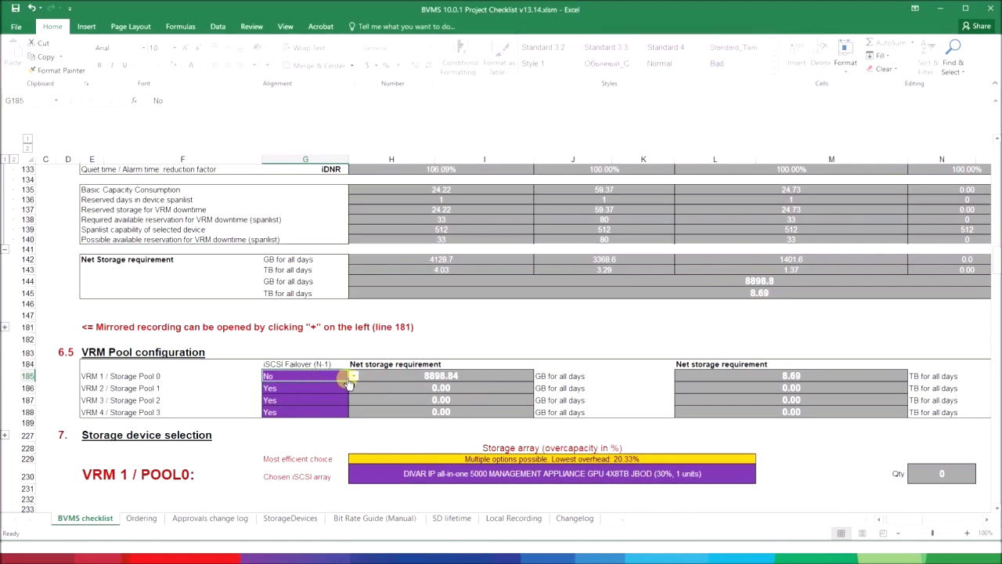
{"action": "left_click", "coordinate": [607, 434]}
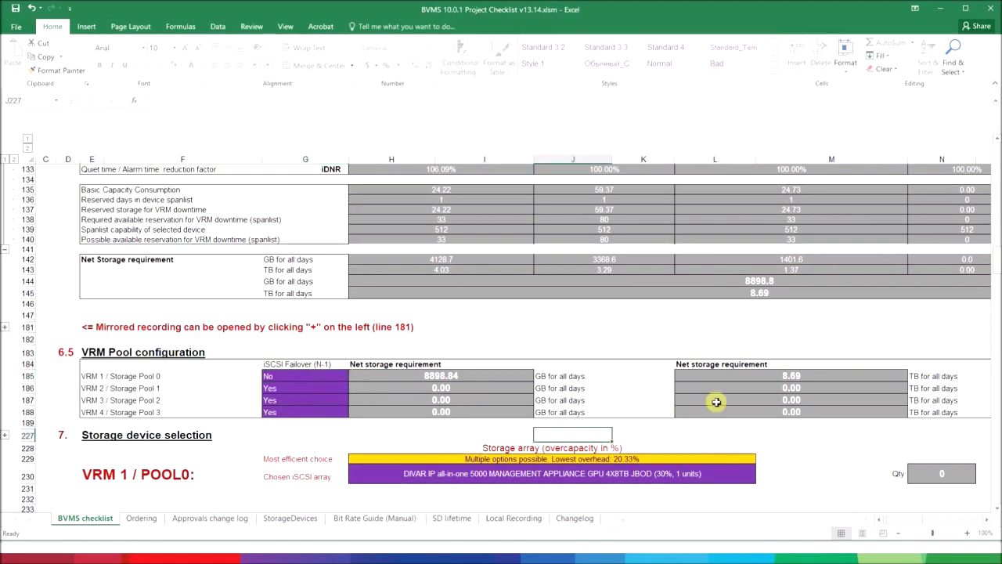
{"action": "scroll", "coordinate": [776, 284], "scroll_direction": "down", "scroll_amount": 2}
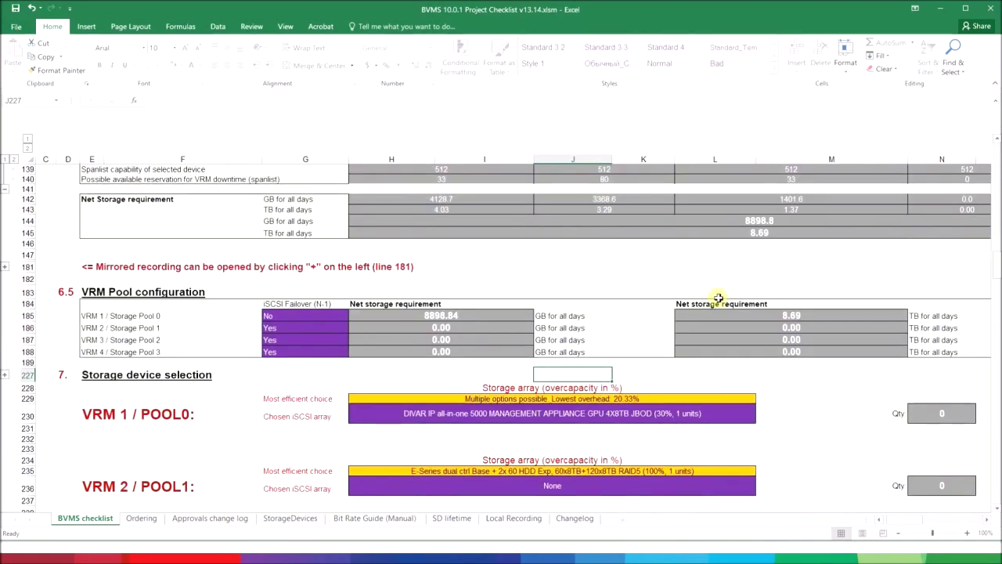
Step: Switch to the PowerPoint slide show and advance to the IP Video Design Tool slide
{"action": "key", "text": "alt"}
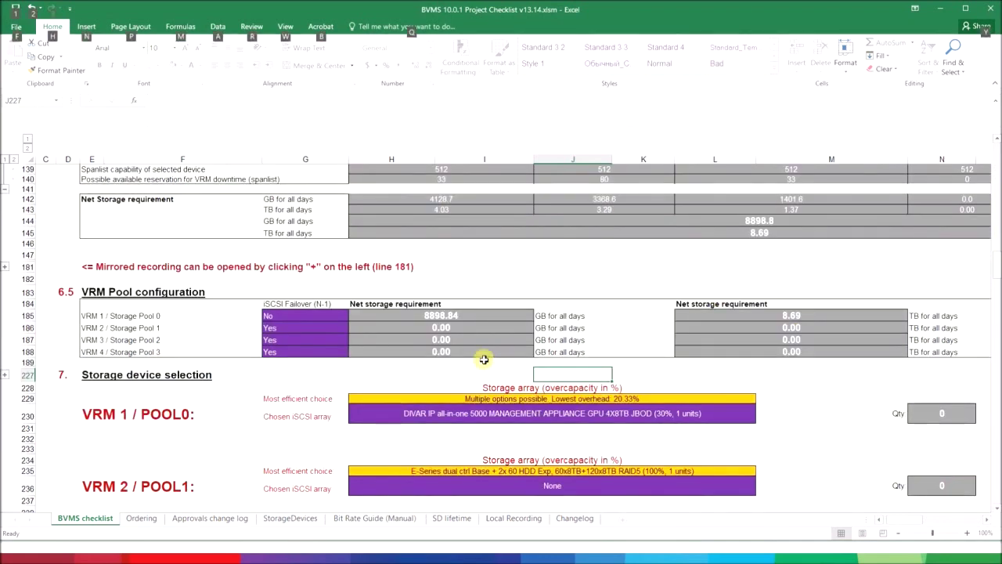
{"action": "key", "text": "alt+Tab"}
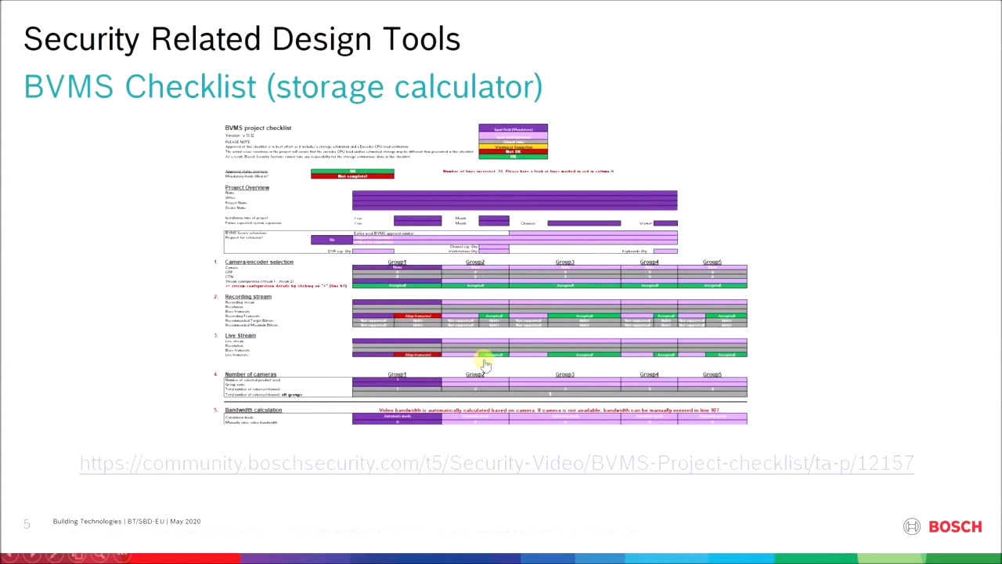
{"action": "key", "text": "Right"}
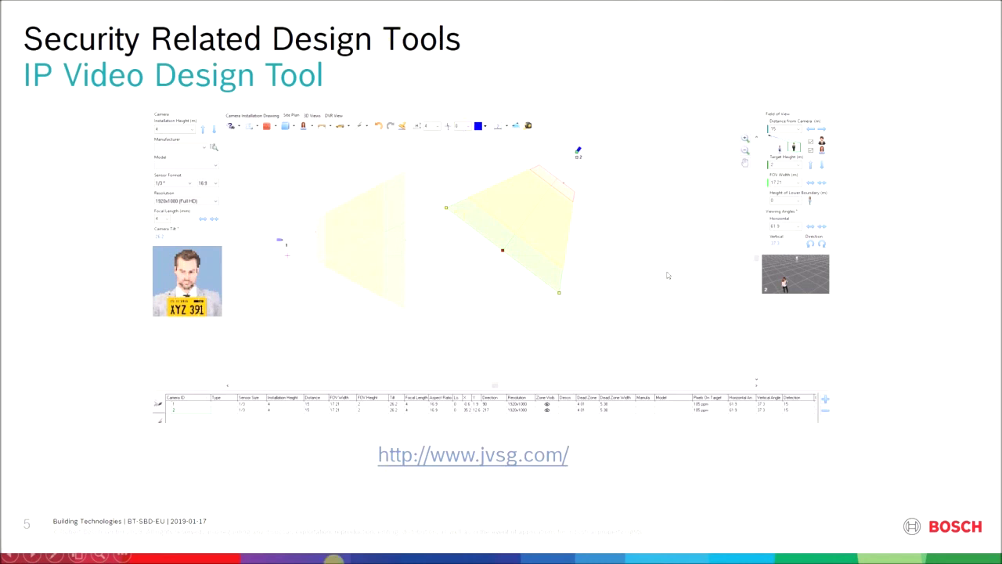
Step: Switch to the IP Video System Design Tool window with the Plan08.jvsgz project
{"action": "key", "text": "alt+Tab"}
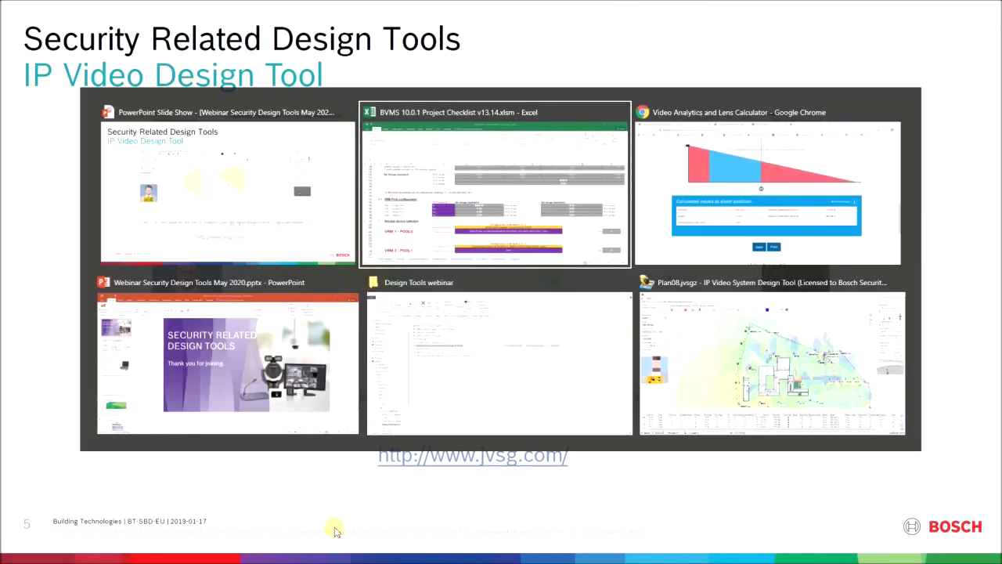
{"action": "key", "text": "alt+Tab"}
{"action": "key", "text": "alt+Tab"}
{"action": "key", "text": "alt+Tab"}
{"action": "key", "text": "alt+Tab"}
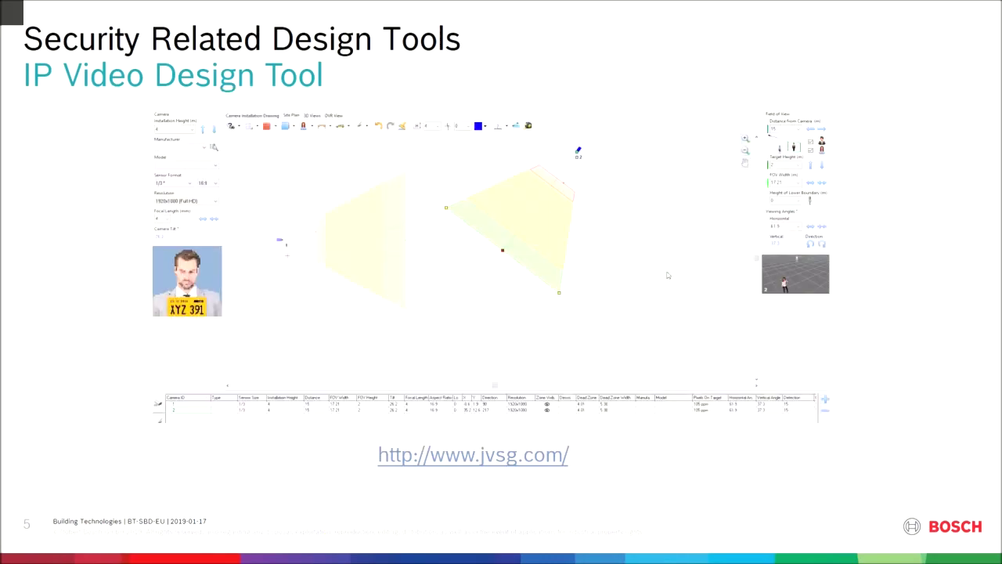
Step: Examine the site plan's building layout, perimeter, camera positions and coverage zones at overview and close-up scale
{"action": "scroll", "coordinate": [664, 284], "scroll_direction": "up", "scroll_amount": 1}
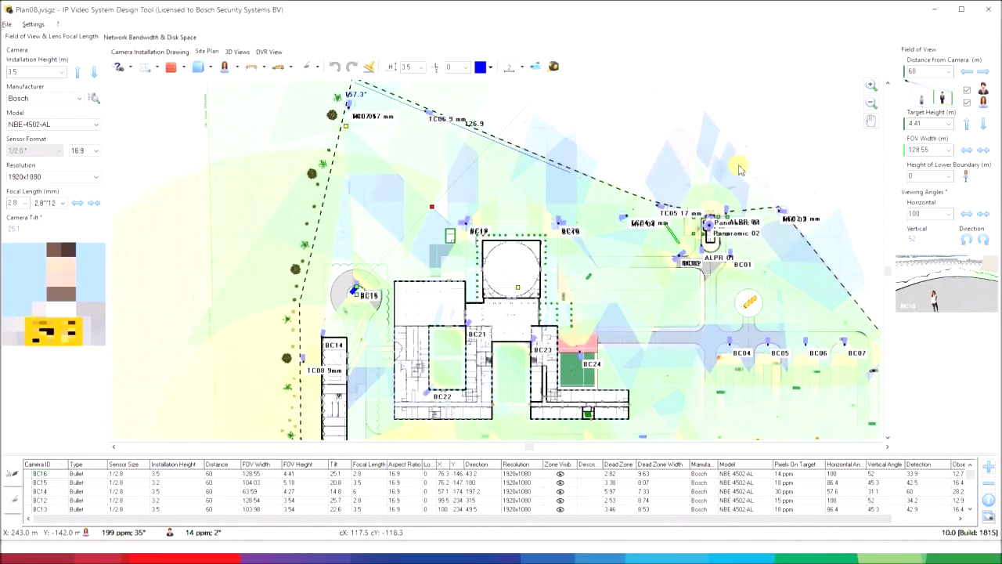
{"action": "scroll", "coordinate": [632, 168], "scroll_direction": "down", "scroll_amount": 1}
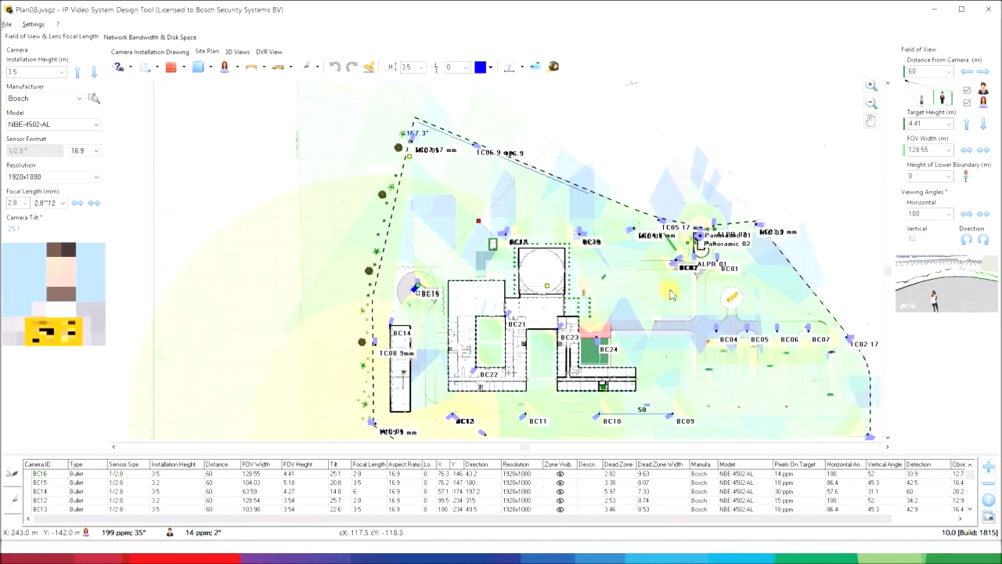
{"action": "scroll", "coordinate": [670, 295], "scroll_direction": "up", "scroll_amount": 4}
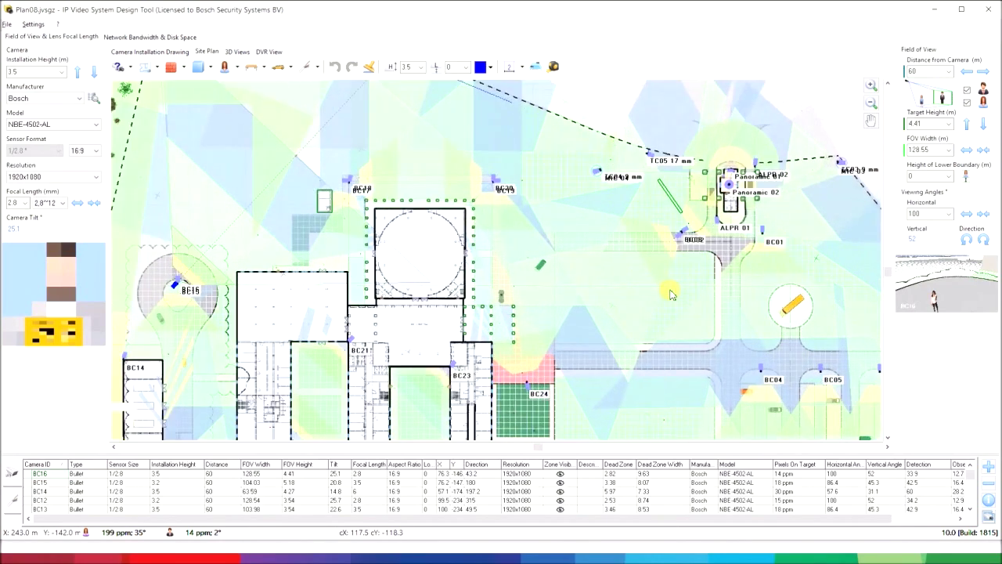
{"action": "scroll", "coordinate": [670, 294], "scroll_direction": "down", "scroll_amount": 3}
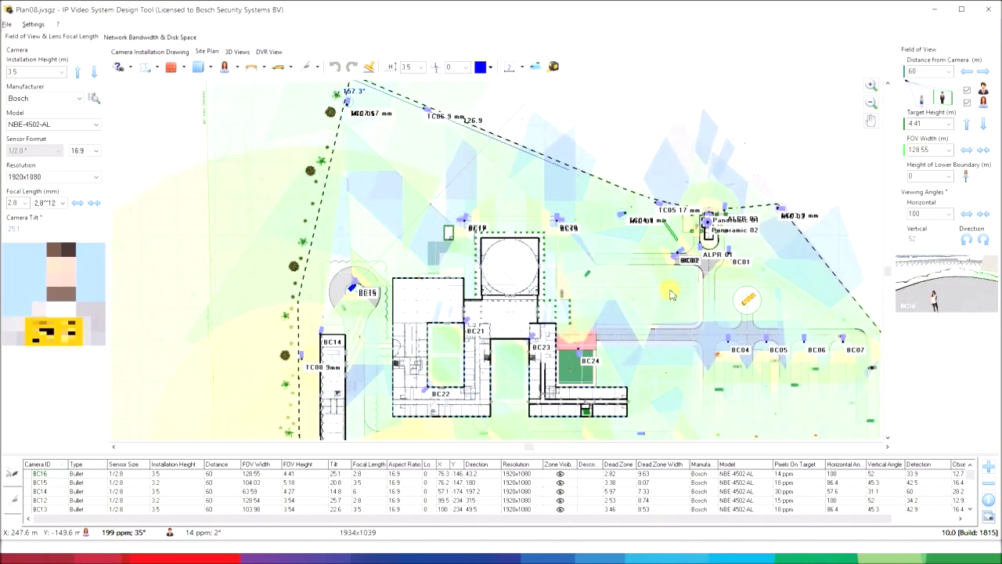
{"action": "scroll", "coordinate": [670, 295], "scroll_direction": "down", "scroll_amount": 1}
{"action": "left_click_drag", "start_coordinate": [647, 137], "coordinate": [583, 126]}
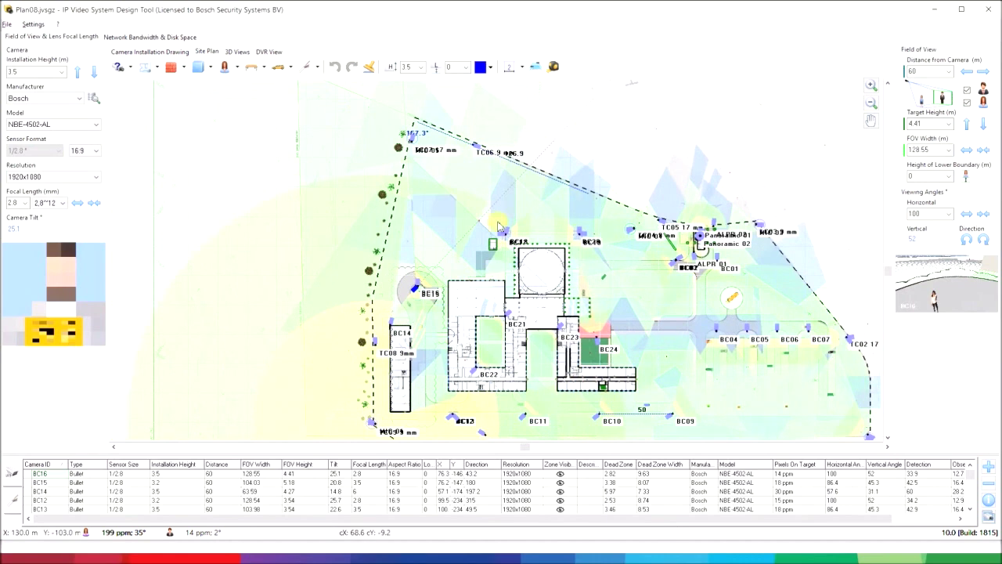
{"action": "scroll", "coordinate": [572, 210], "scroll_direction": "up", "scroll_amount": 3}
{"action": "scroll", "coordinate": [571, 210], "scroll_direction": "down", "scroll_amount": 3}
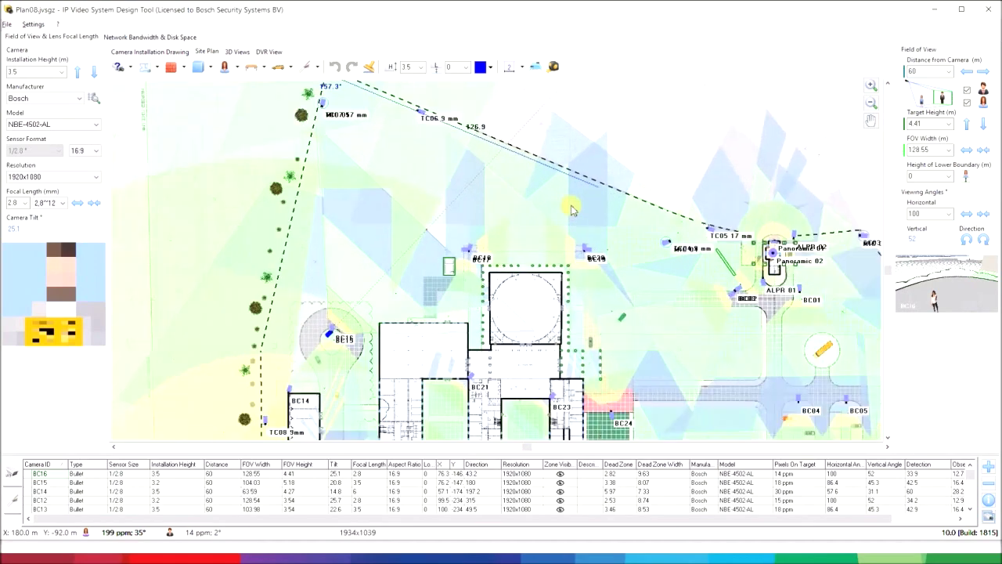
{"action": "scroll", "coordinate": [626, 230], "scroll_direction": "up", "scroll_amount": 2}
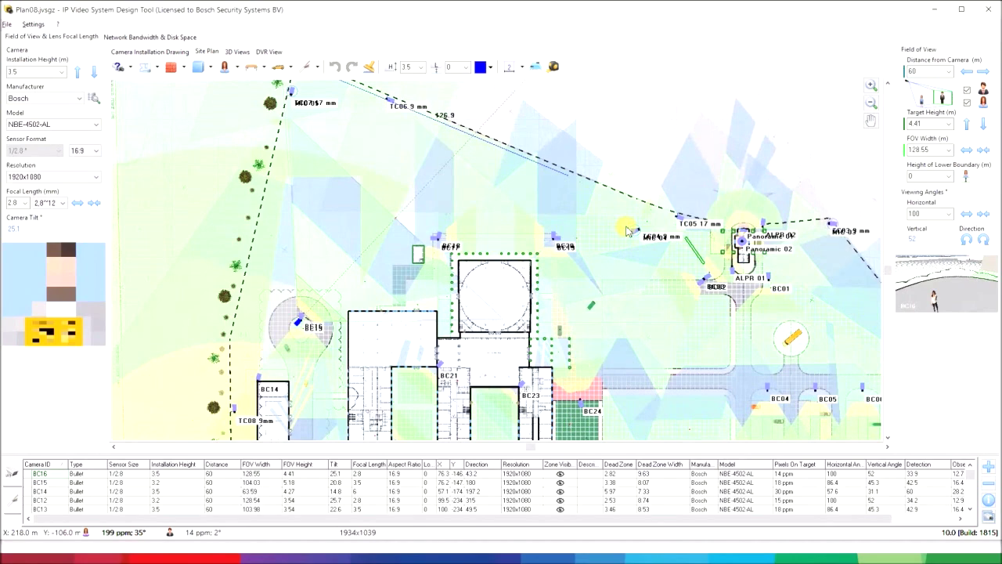
{"action": "scroll", "coordinate": [627, 230], "scroll_direction": "down", "scroll_amount": 2}
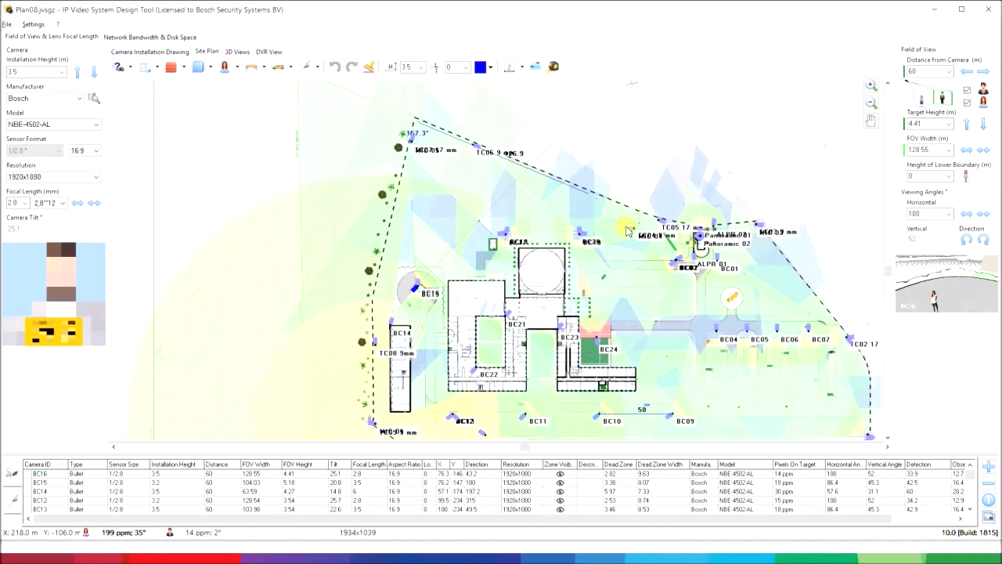
Step: Turn camera BC16 in its 3D view to a direction of about 67° and a tilt of about 25°
{"action": "left_click", "coordinate": [238, 52]}
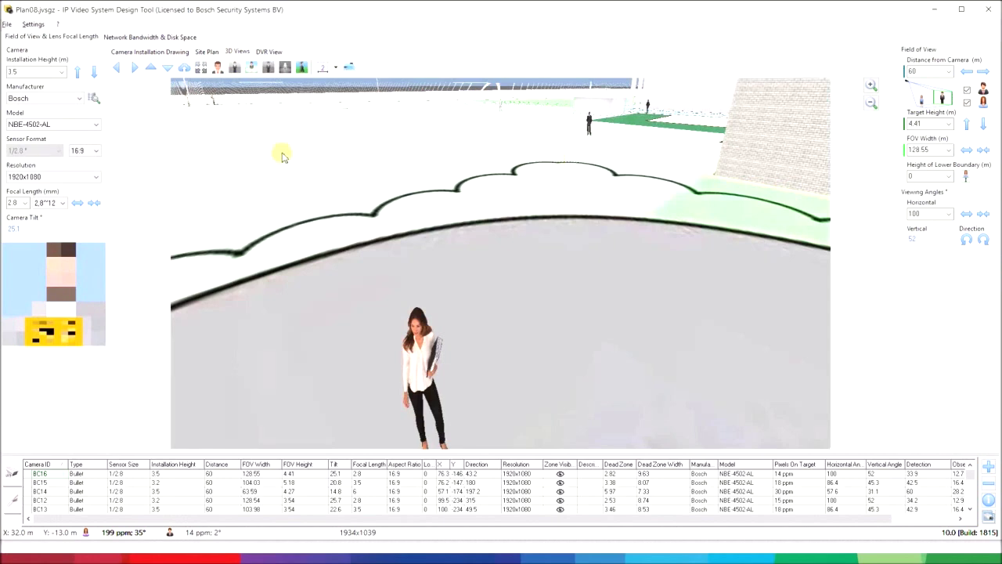
{"action": "left_click_drag", "start_coordinate": [631, 147], "coordinate": [394, 186]}
{"action": "left_click_drag", "start_coordinate": [636, 207], "coordinate": [381, 203]}
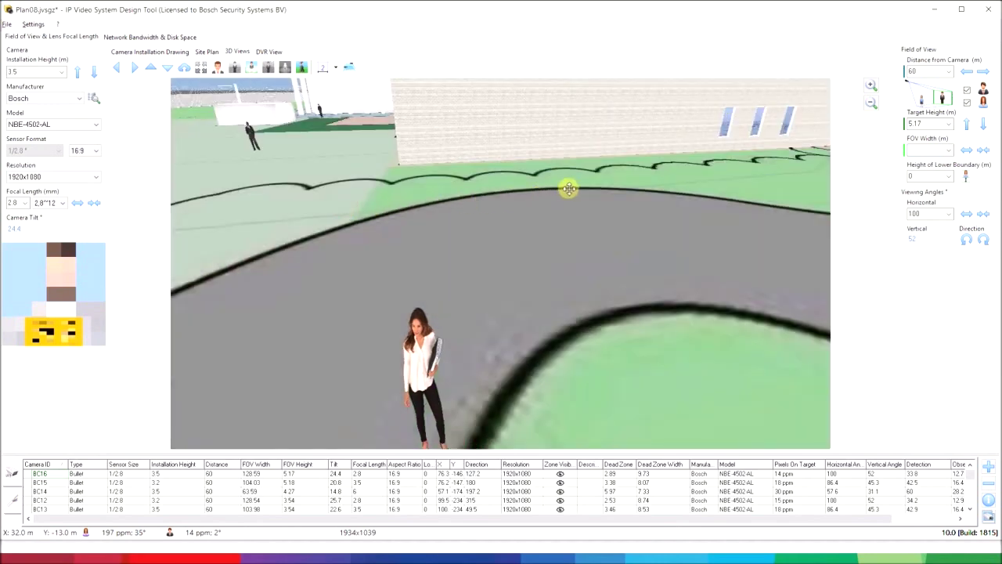
{"action": "left_click_drag", "start_coordinate": [569, 188], "coordinate": [217, 88]}
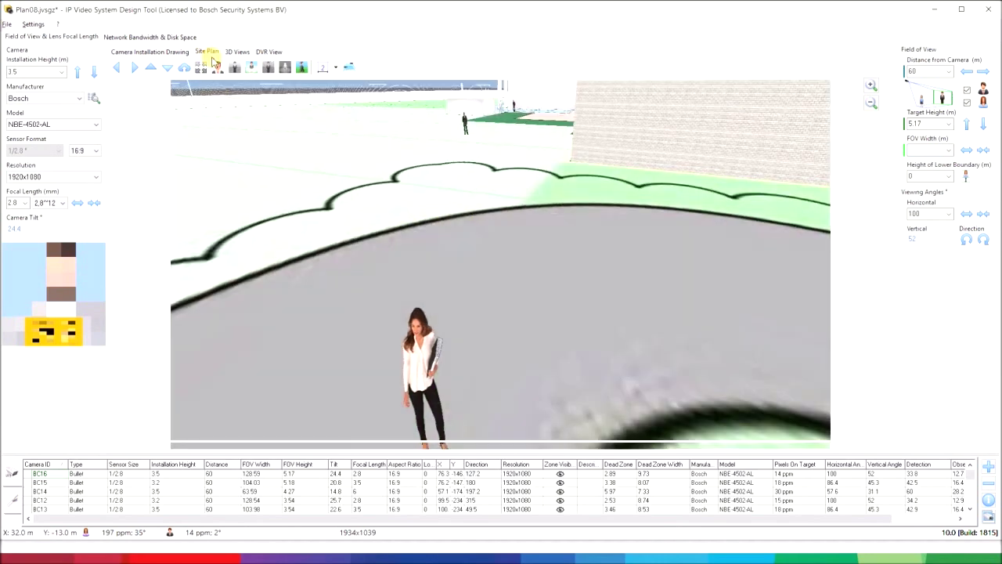
Step: Return to the site plan and examine the area around camera BC16
{"action": "left_click", "coordinate": [167, 54]}
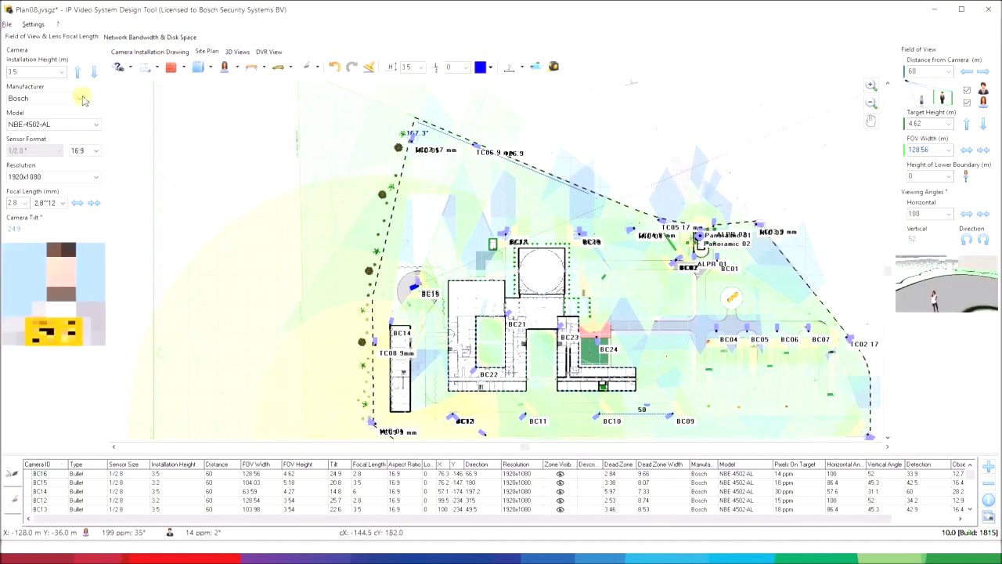
{"action": "scroll", "coordinate": [282, 227], "scroll_direction": "up", "scroll_amount": 1}
{"action": "scroll", "coordinate": [282, 227], "scroll_direction": "up", "scroll_amount": 2}
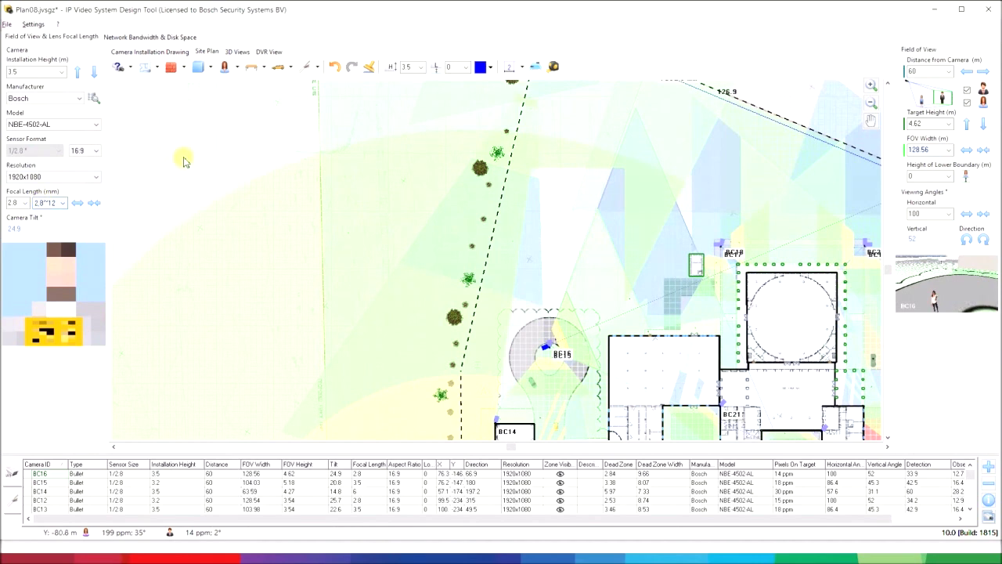
Step: Add a camera in the open area north of the roundabout near the west perimeter and set its manufacturer to Bosch
{"action": "right_click", "coordinate": [576, 171]}
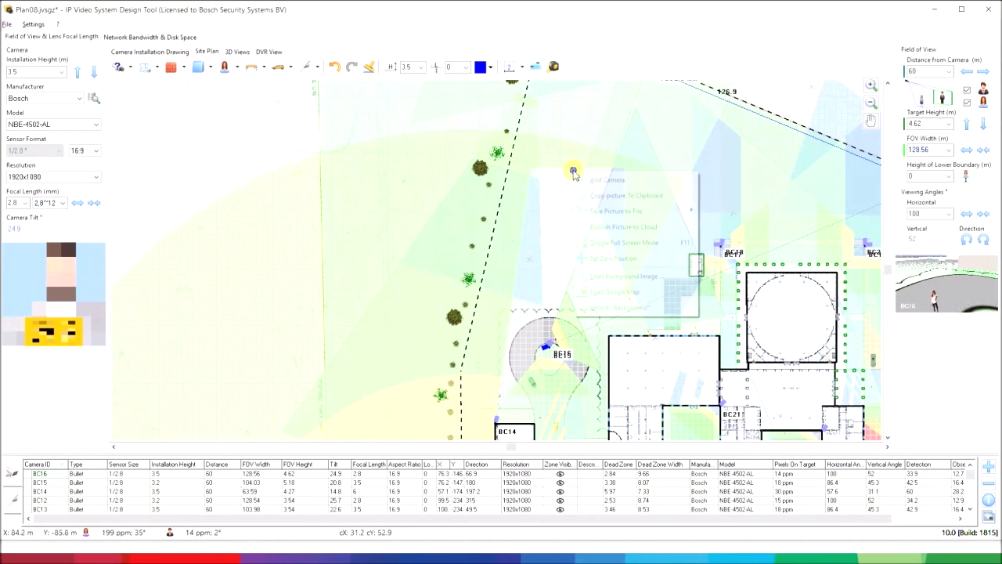
{"action": "left_click", "coordinate": [609, 179]}
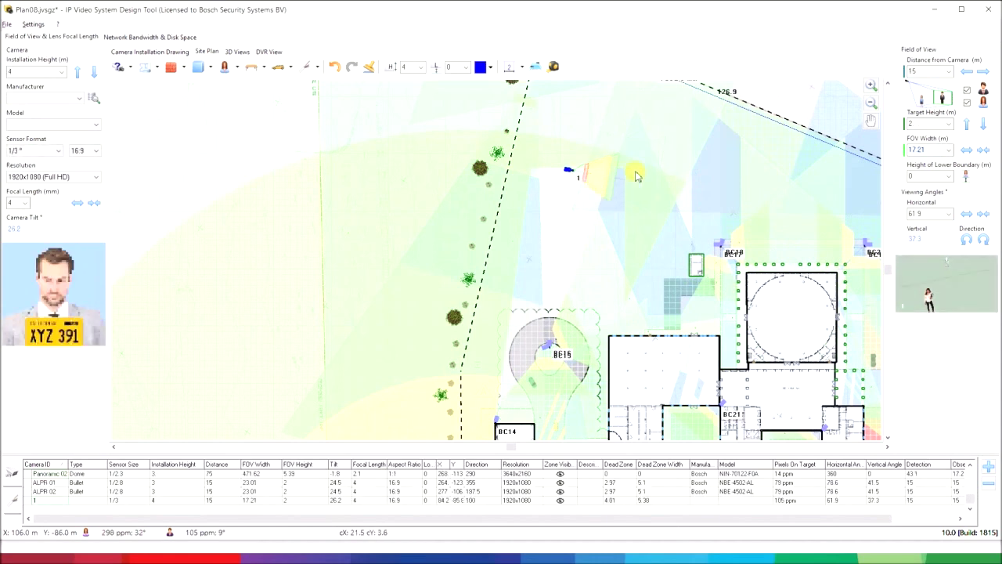
{"action": "left_click", "coordinate": [78, 99]}
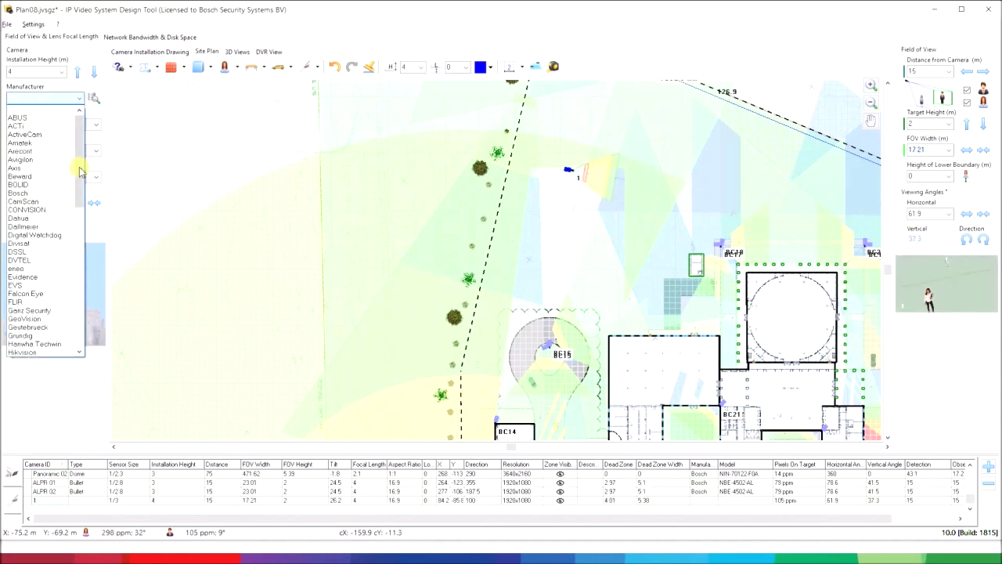
{"action": "left_click", "coordinate": [63, 195]}
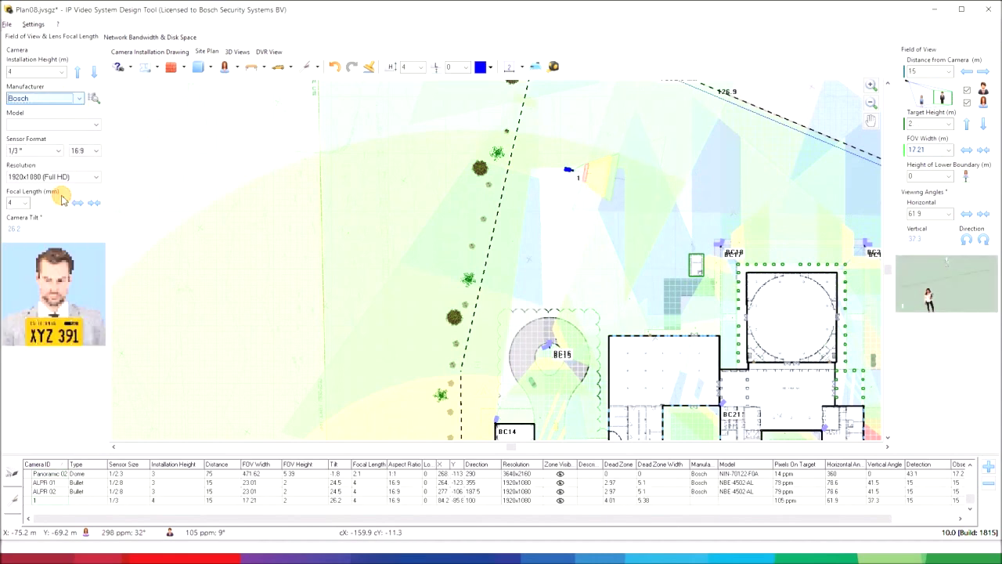
Step: Set the new camera's model to NDE-3502-AL
{"action": "left_click", "coordinate": [96, 126]}
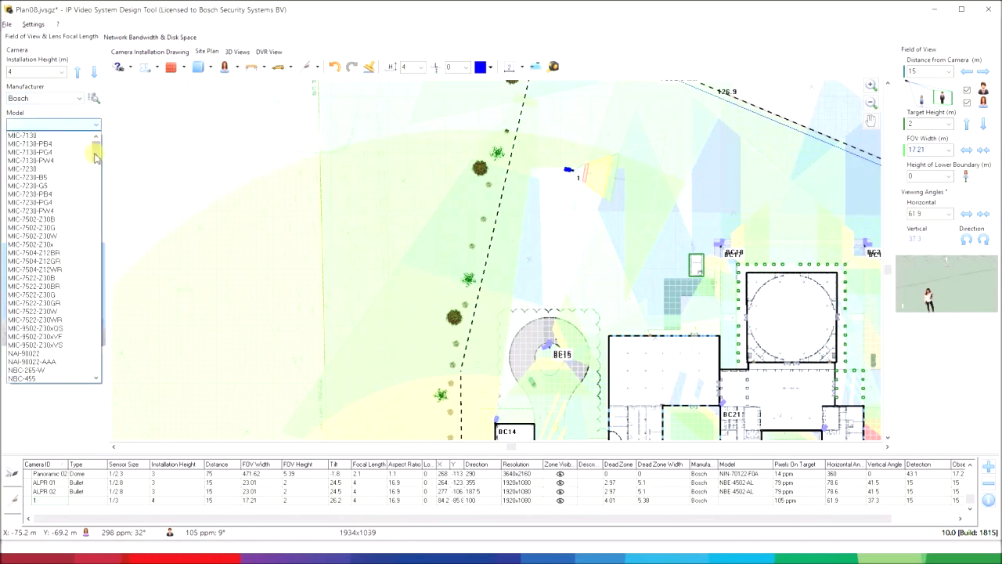
{"action": "left_click_drag", "start_coordinate": [94, 158], "coordinate": [89, 199]}
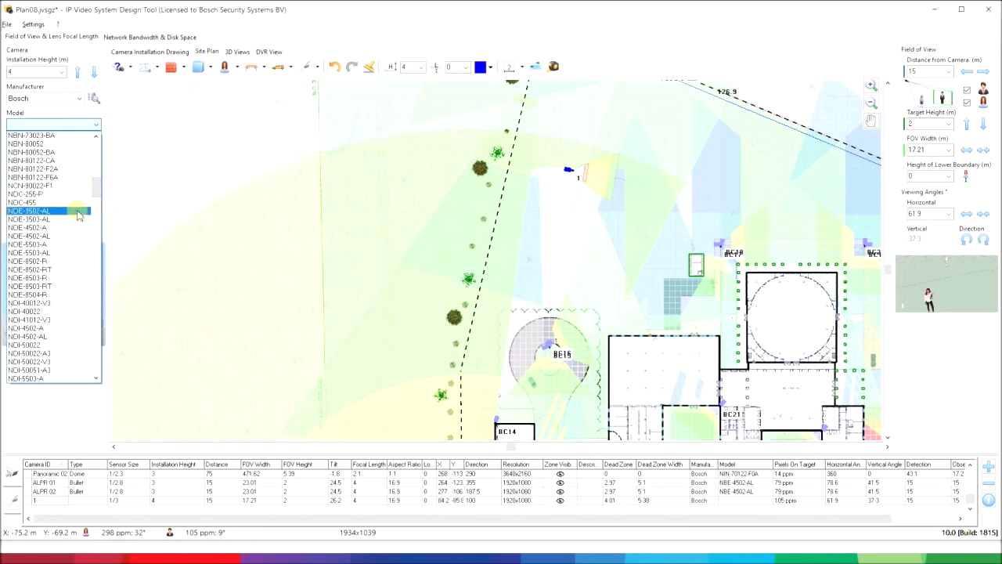
{"action": "left_click", "coordinate": [78, 213]}
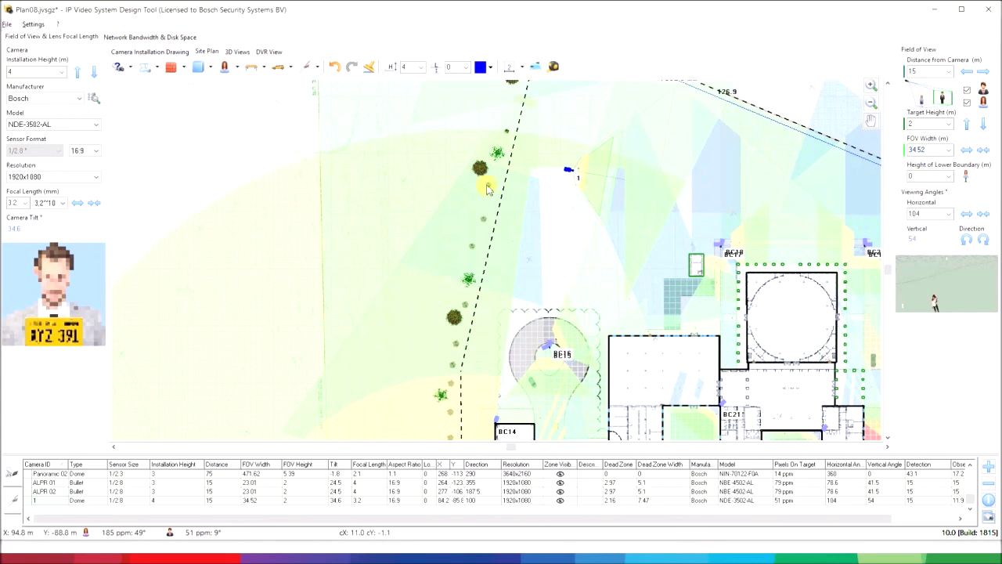
Step: Change the new camera's model to NBE-3502-AL
{"action": "left_click", "coordinate": [96, 126]}
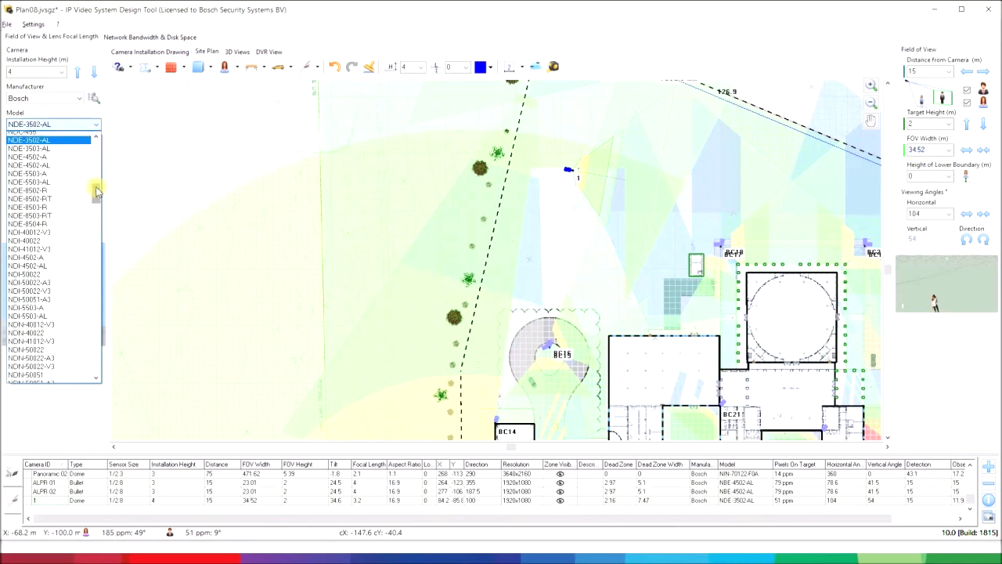
{"action": "left_click_drag", "start_coordinate": [97, 193], "coordinate": [97, 170]}
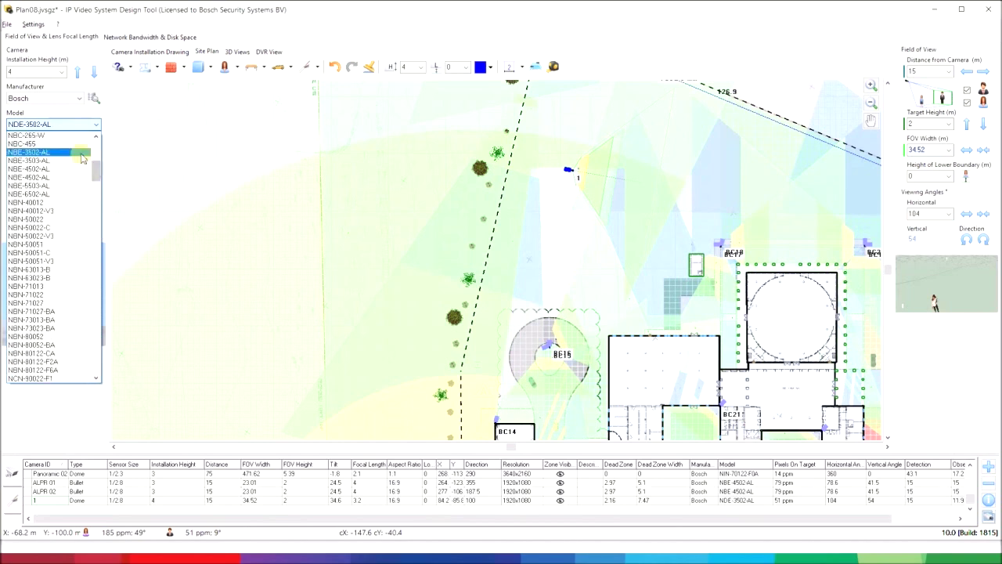
{"action": "left_click", "coordinate": [81, 151]}
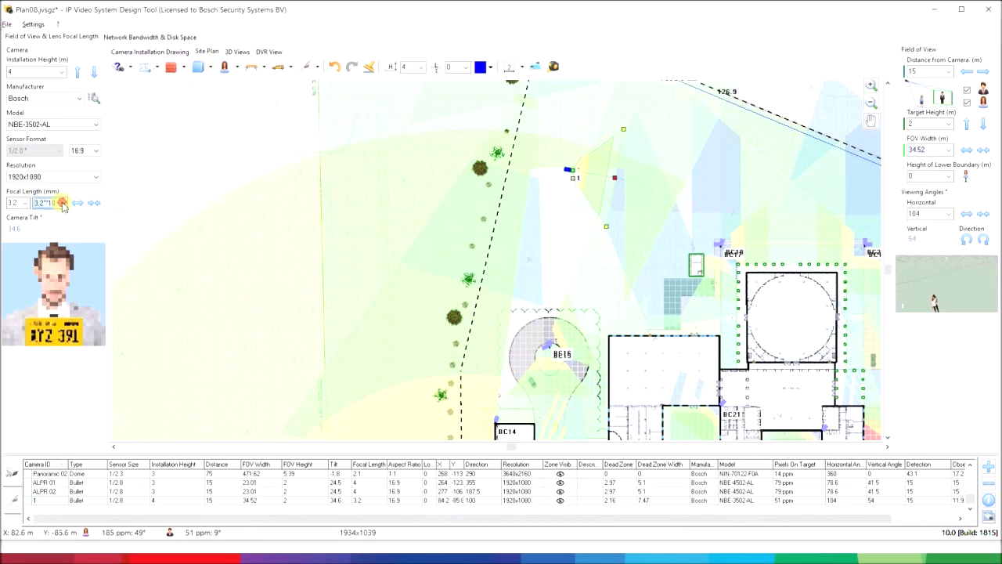
Step: Set the focal length of camera 1 to 10 mm
{"action": "left_click", "coordinate": [25, 203]}
{"action": "left_click", "coordinate": [11, 273]}
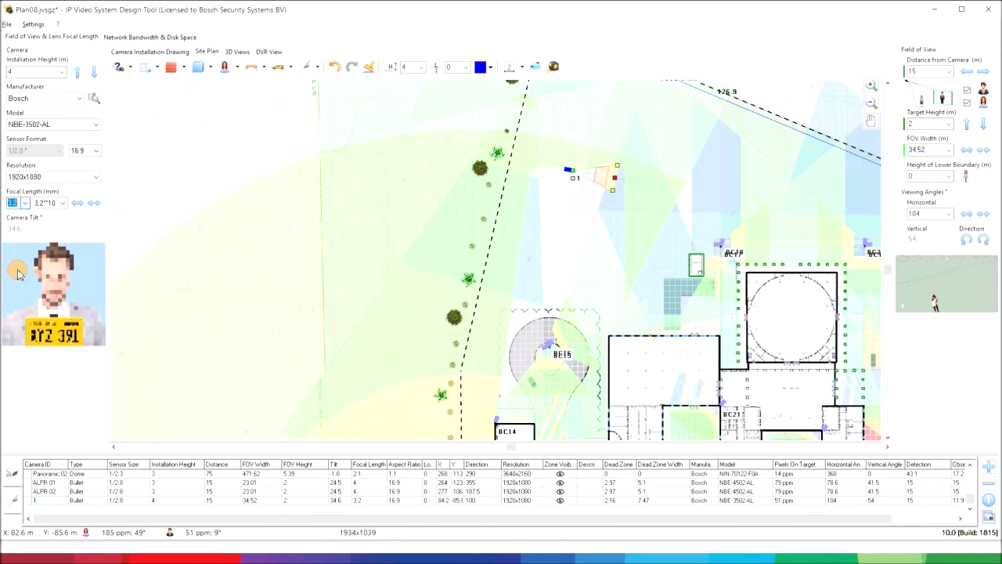
{"action": "scroll", "coordinate": [700, 188], "scroll_direction": "up", "scroll_amount": 1}
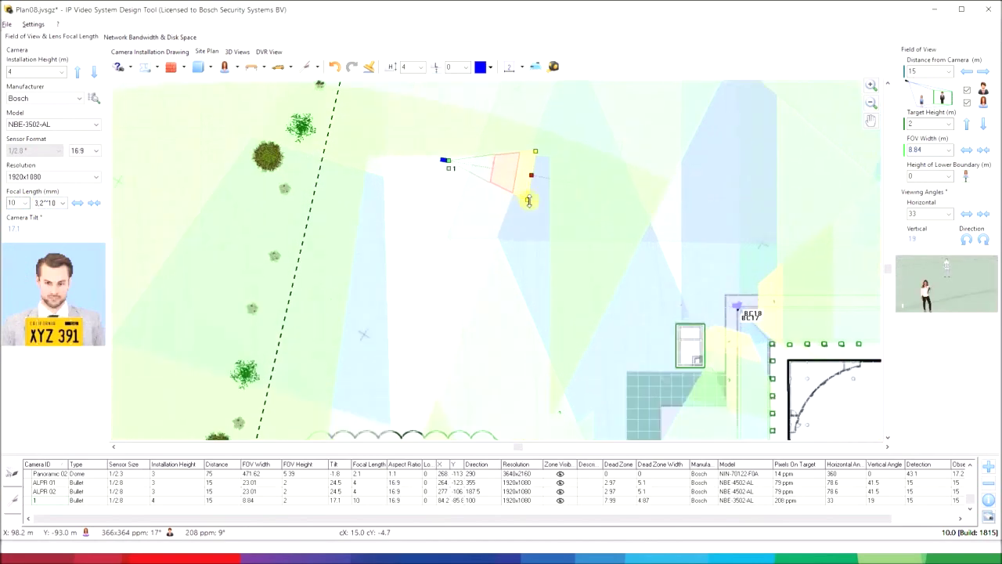
Step: Widen camera 1's horizontal viewing angle to about 51° and extend its distance to about 51.5 m towards the building side
{"action": "left_click_drag", "start_coordinate": [528, 202], "coordinate": [580, 231]}
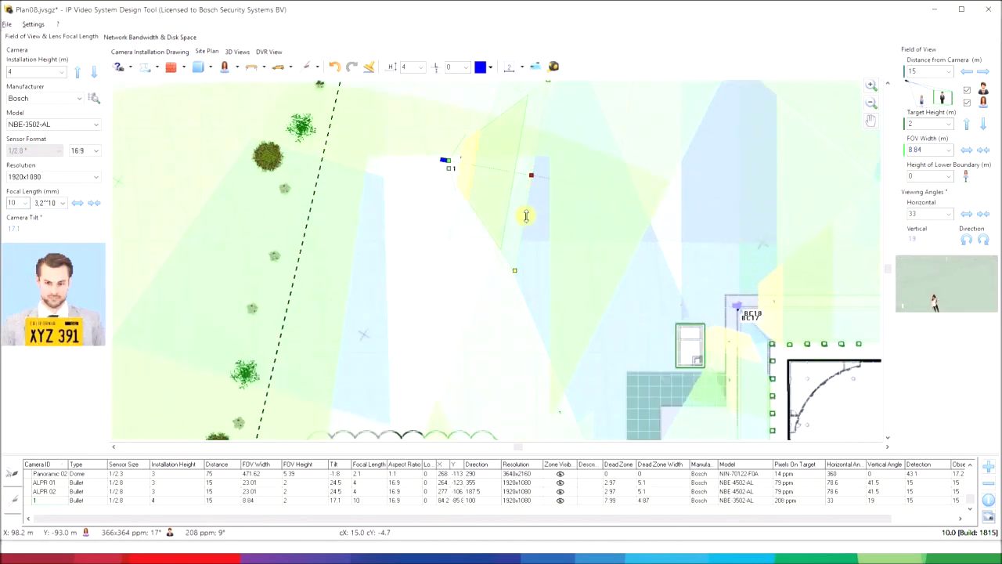
{"action": "left_click_drag", "start_coordinate": [526, 216], "coordinate": [530, 180]}
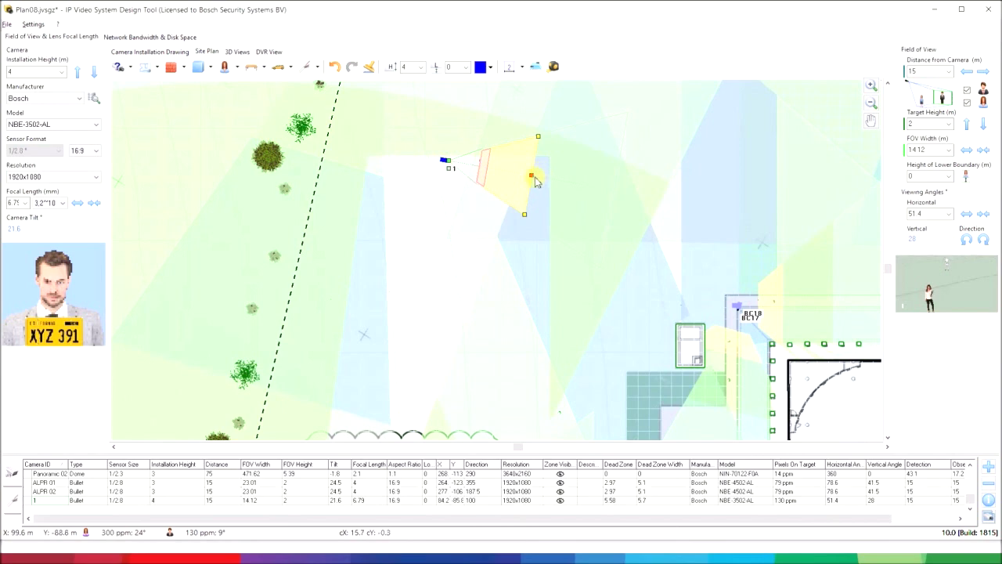
{"action": "left_click_drag", "start_coordinate": [530, 172], "coordinate": [736, 180]}
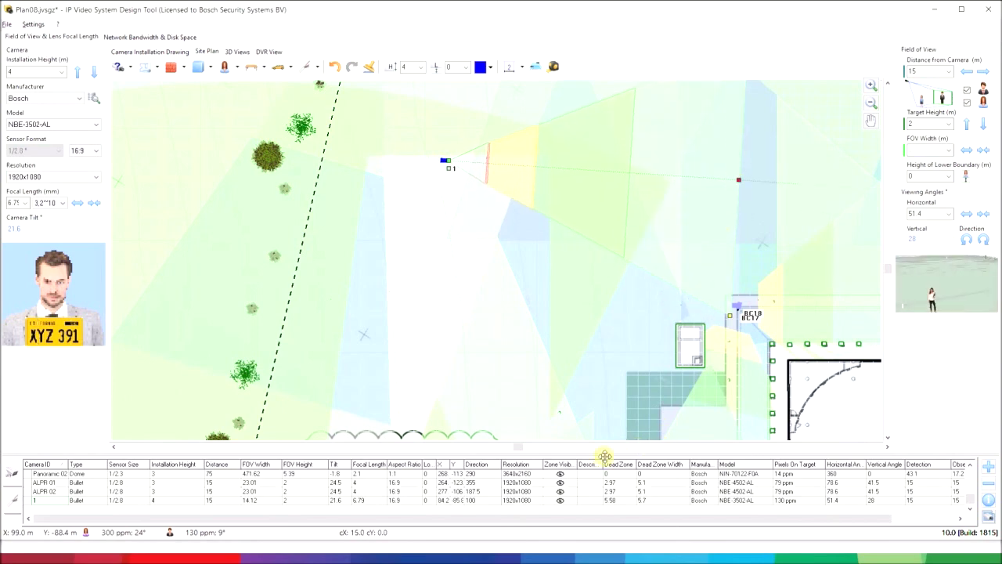
Step: Hide the coverage zones of all cameras on the site plan, then show only camera 1's zone
{"action": "right_click", "coordinate": [570, 469]}
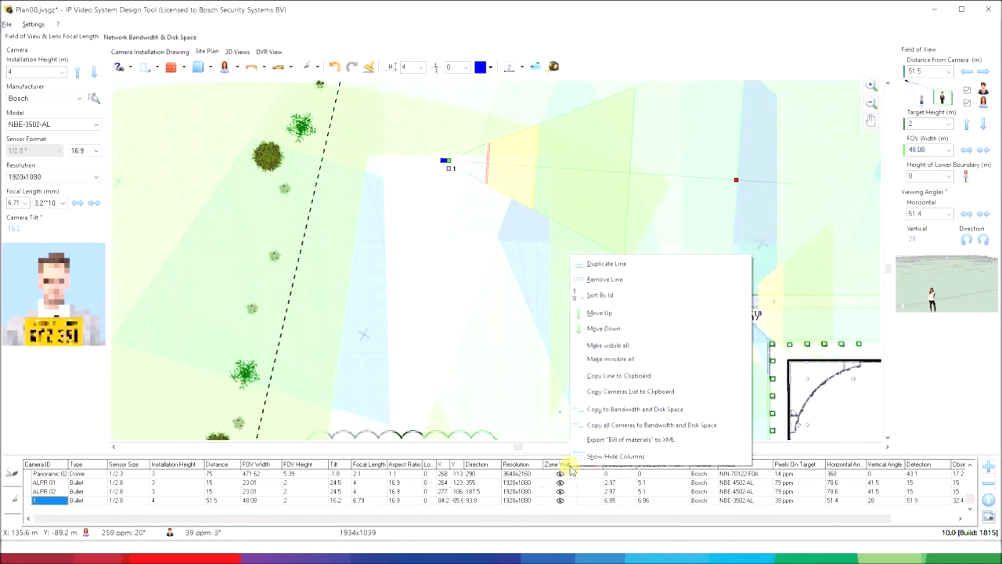
{"action": "left_click", "coordinate": [666, 358]}
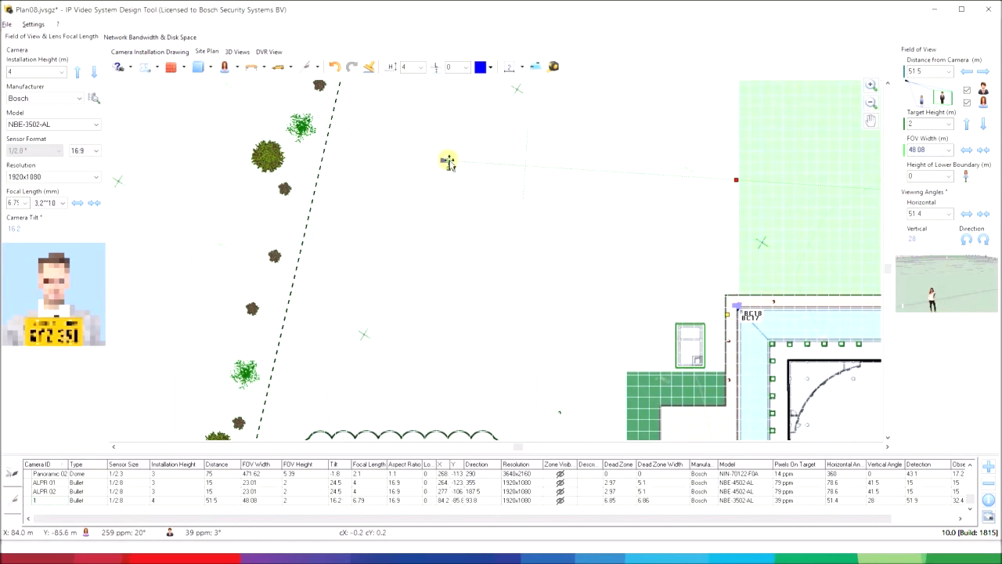
{"action": "left_click", "coordinate": [560, 499]}
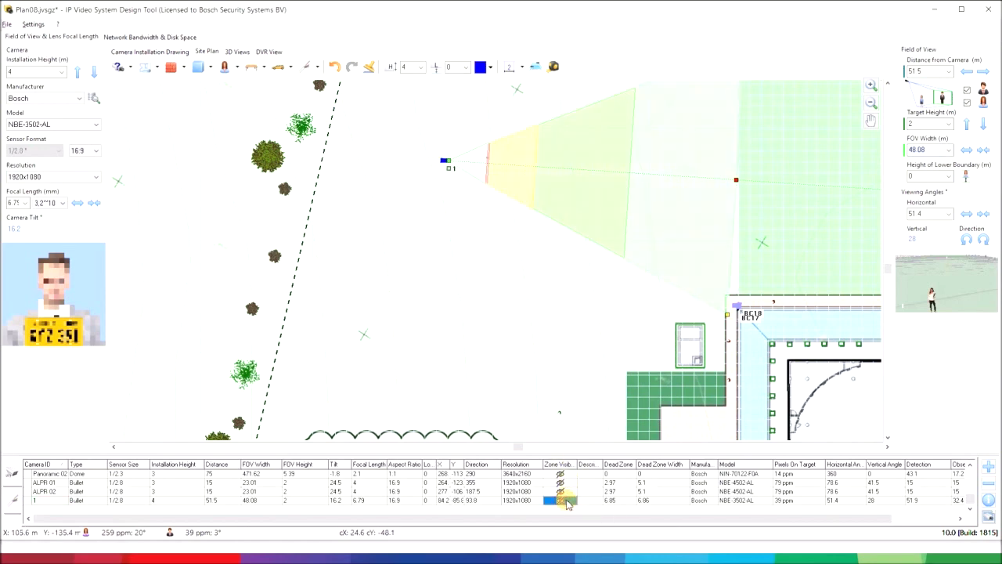
{"action": "left_click", "coordinate": [487, 177]}
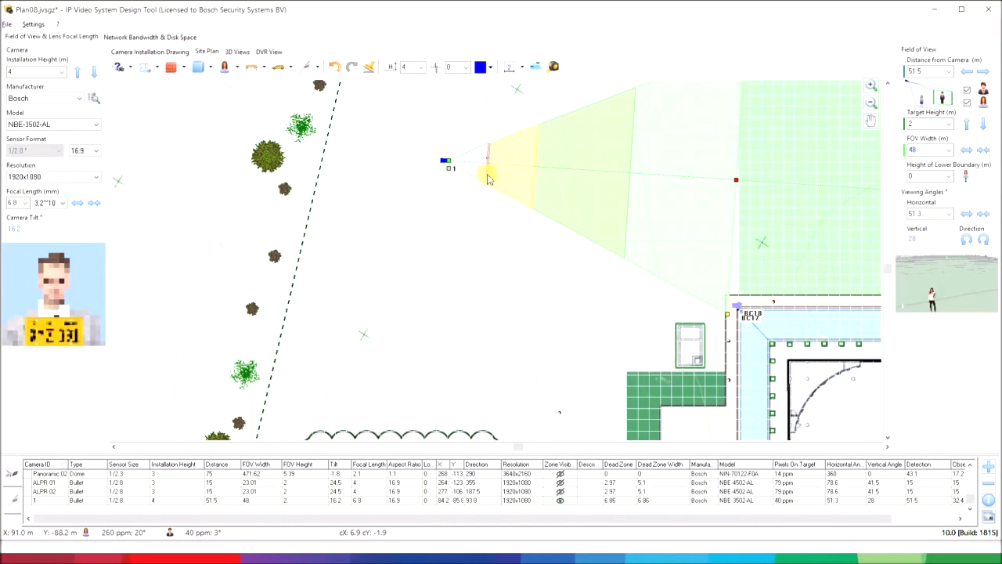
Step: Narrow camera 1's coverage by setting its focal length to 10 mm
{"action": "left_click", "coordinate": [32, 204]}
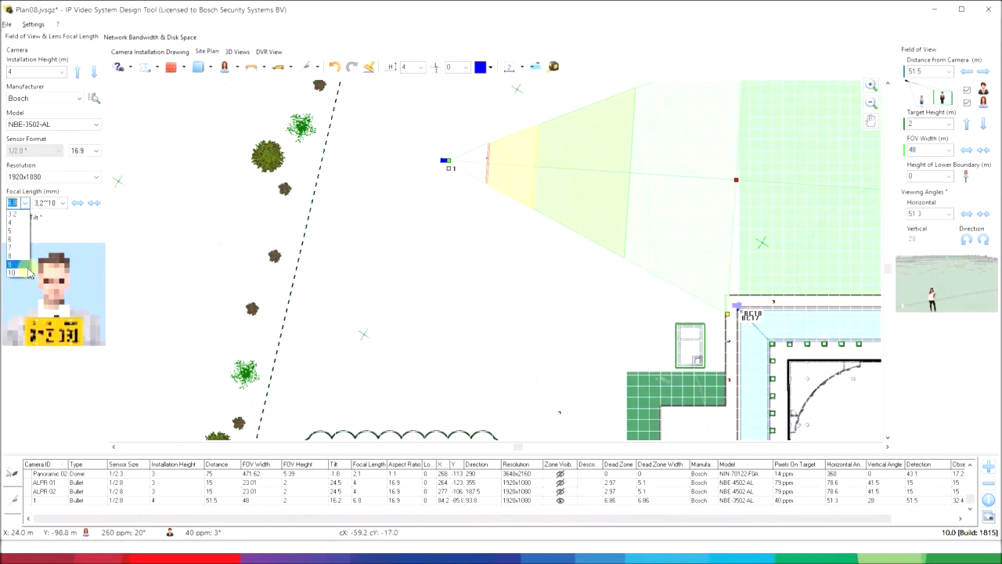
{"action": "type", "text": "10"}
{"action": "key", "text": "Return"}
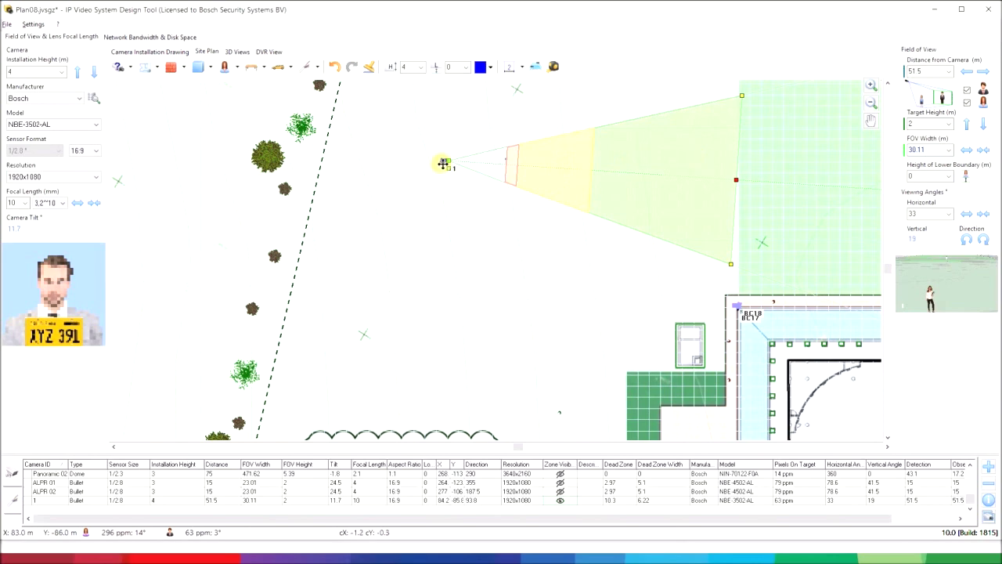
Step: Move camera 1 west onto the dashed perimeter line and increase its distance to 71.5 m
{"action": "left_click_drag", "start_coordinate": [443, 163], "coordinate": [317, 160]}
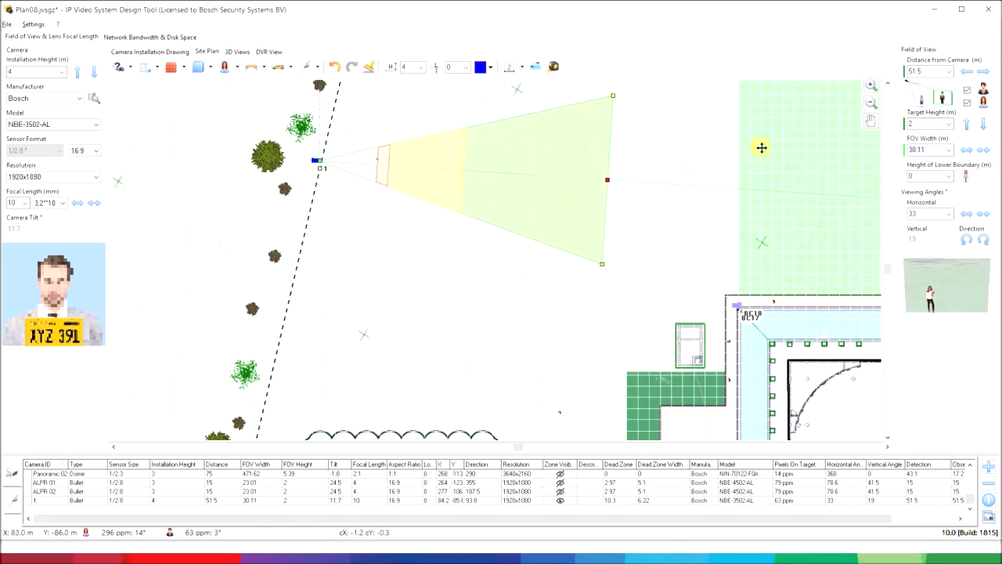
{"action": "left_click", "coordinate": [982, 71]}
{"action": "left_click", "coordinate": [983, 72]}
{"action": "left_click", "coordinate": [982, 71]}
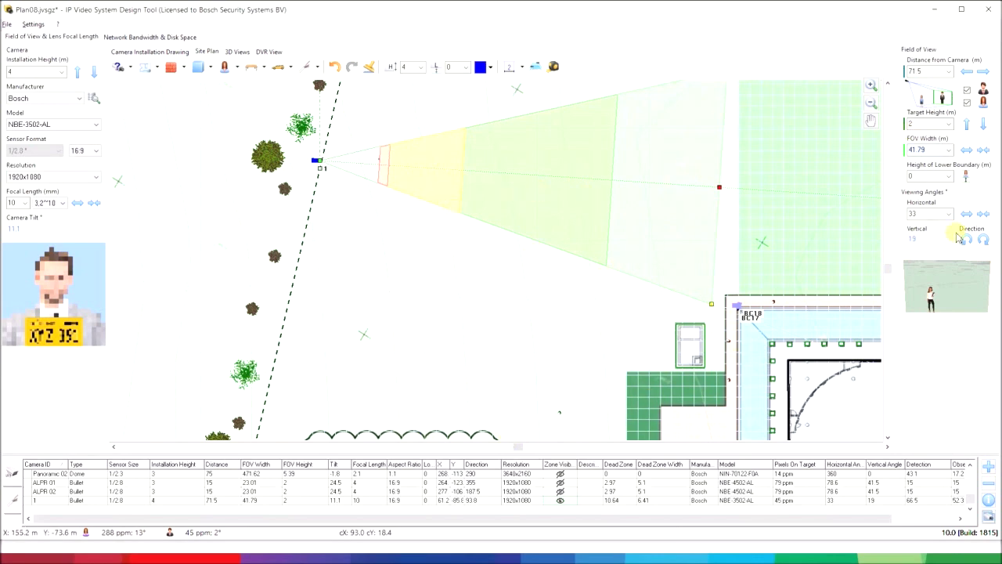
Step: Turn camera 1 in its 3D view to a direction of about 117° and a tilt of about 7°, and return to the site plan
{"action": "mouse_move", "coordinate": [212, 70]}
{"action": "left_click", "coordinate": [237, 51]}
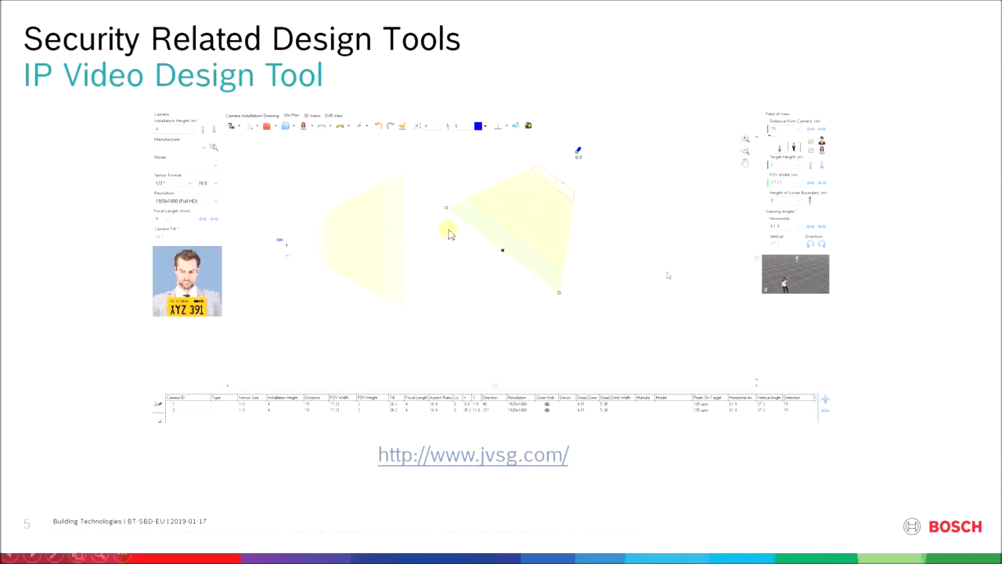
{"action": "key", "text": "alt+Tab"}
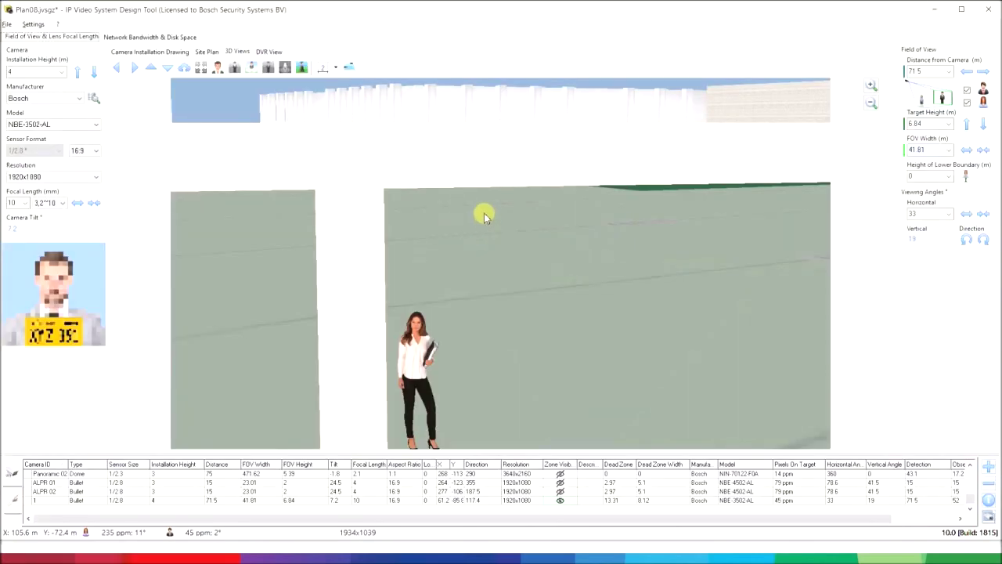
{"action": "left_click", "coordinate": [206, 51]}
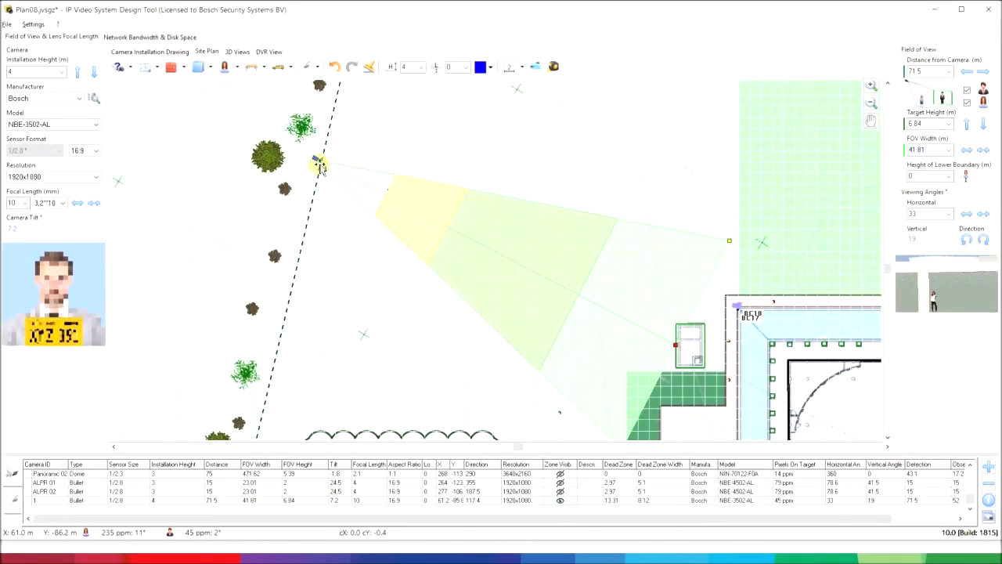
Step: Move camera 1 east to about X 99.8 m and turn it in its 3D view to about 113° with about 6° tilt
{"action": "left_click_drag", "start_coordinate": [320, 162], "coordinate": [536, 161]}
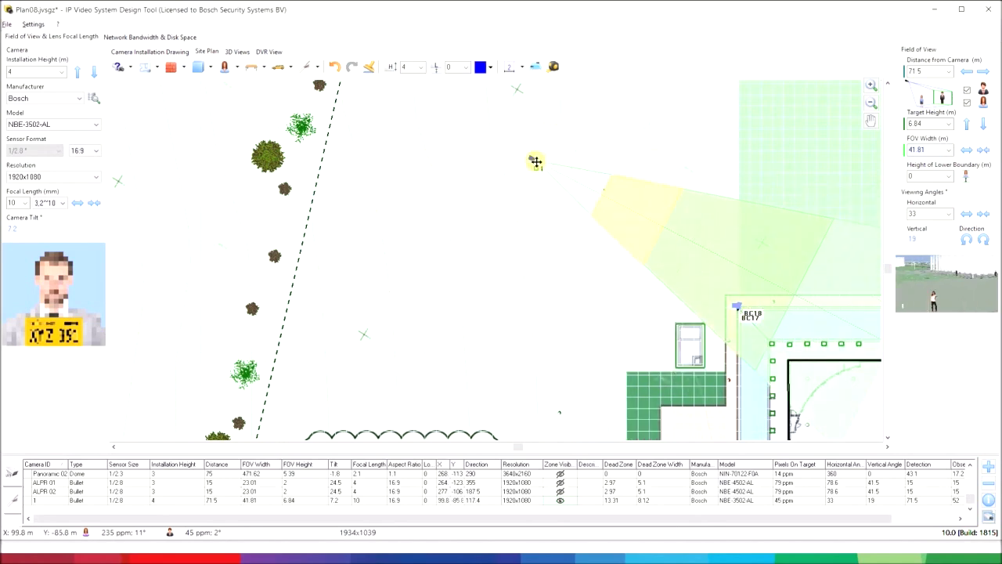
{"action": "left_click", "coordinate": [931, 281]}
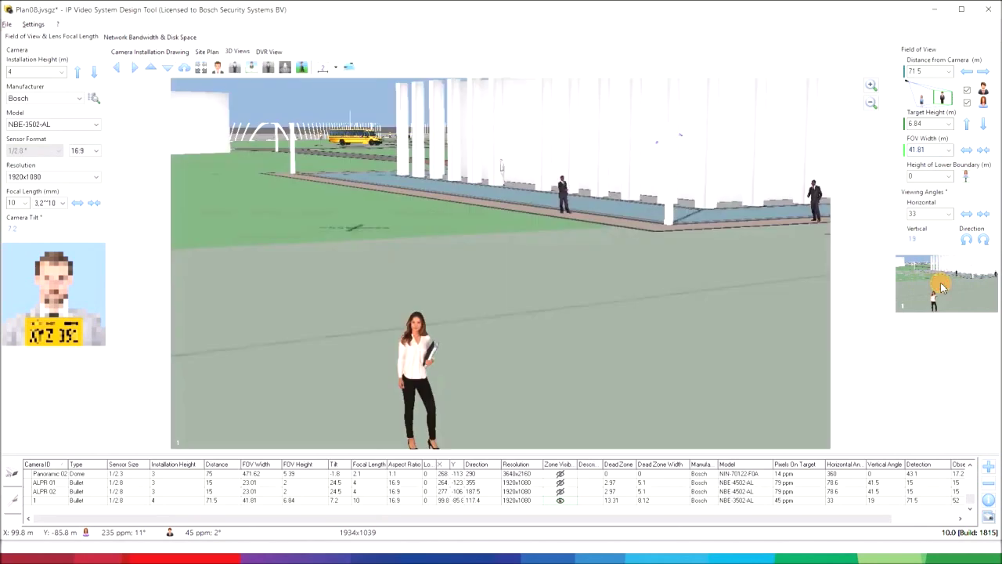
{"action": "left_click_drag", "start_coordinate": [580, 191], "coordinate": [426, 185]}
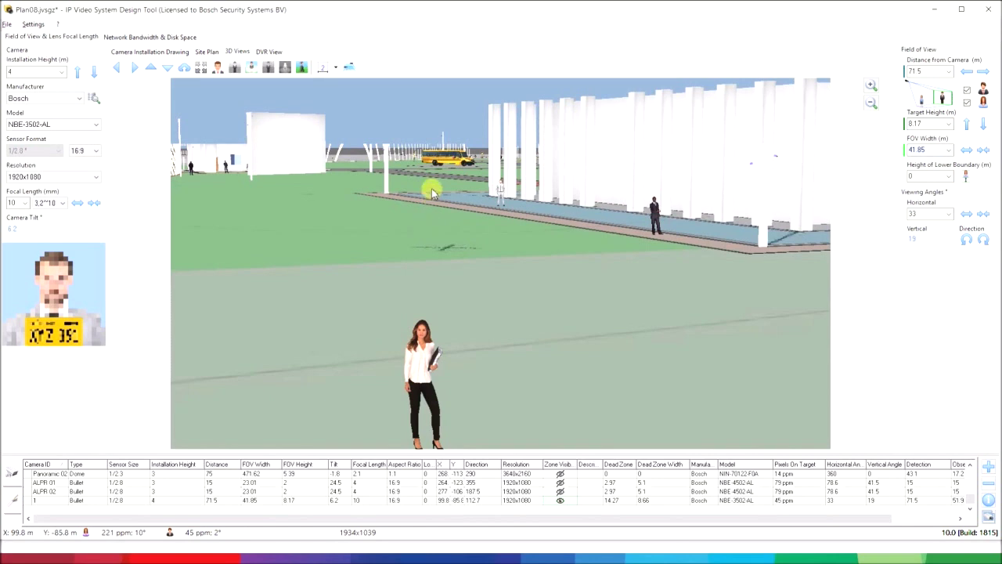
Step: Return to the site plan and move camera 1 back towards the west perimeter, to about X 73 m, Y -93 m
{"action": "left_click", "coordinate": [210, 52]}
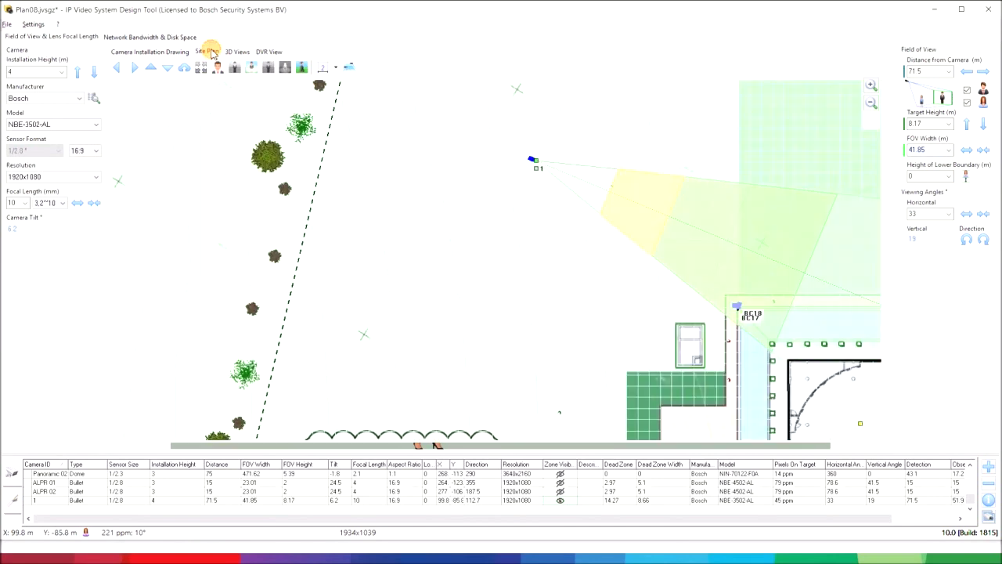
{"action": "scroll", "coordinate": [448, 209], "scroll_direction": "up", "scroll_amount": 3}
{"action": "scroll", "coordinate": [450, 210], "scroll_direction": "down", "scroll_amount": 5}
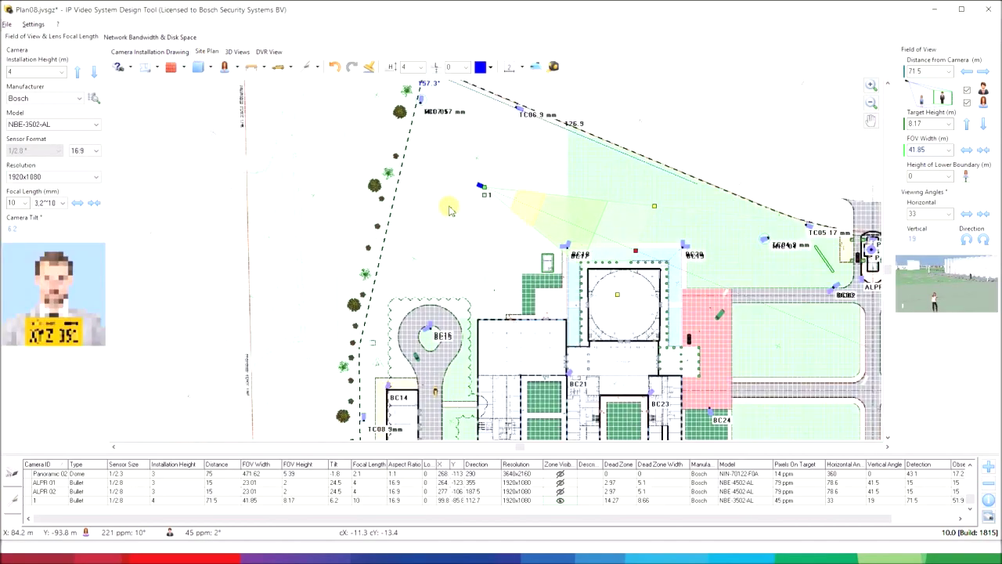
{"action": "scroll", "coordinate": [449, 210], "scroll_direction": "up", "scroll_amount": 2}
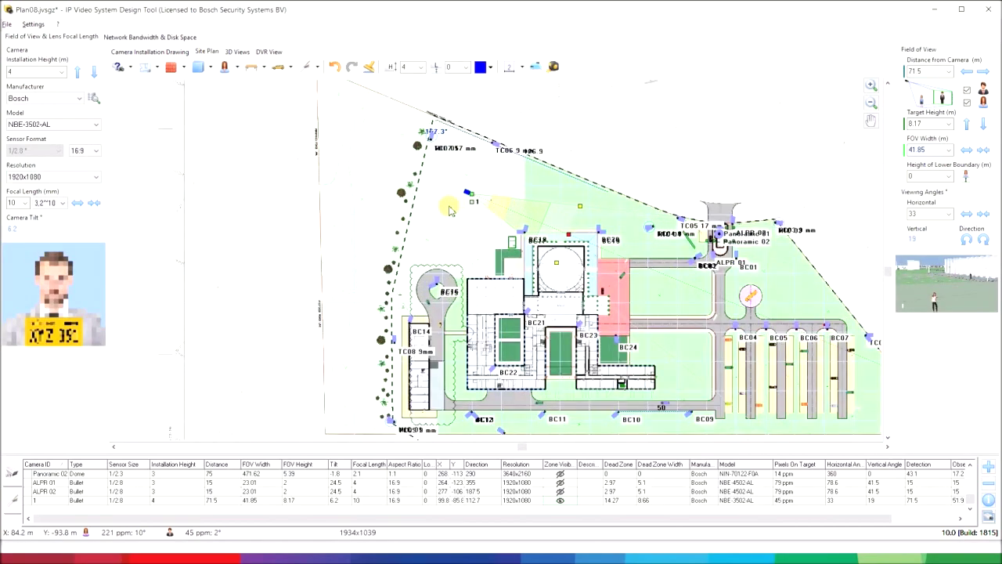
{"action": "scroll", "coordinate": [450, 210], "scroll_direction": "up", "scroll_amount": 2}
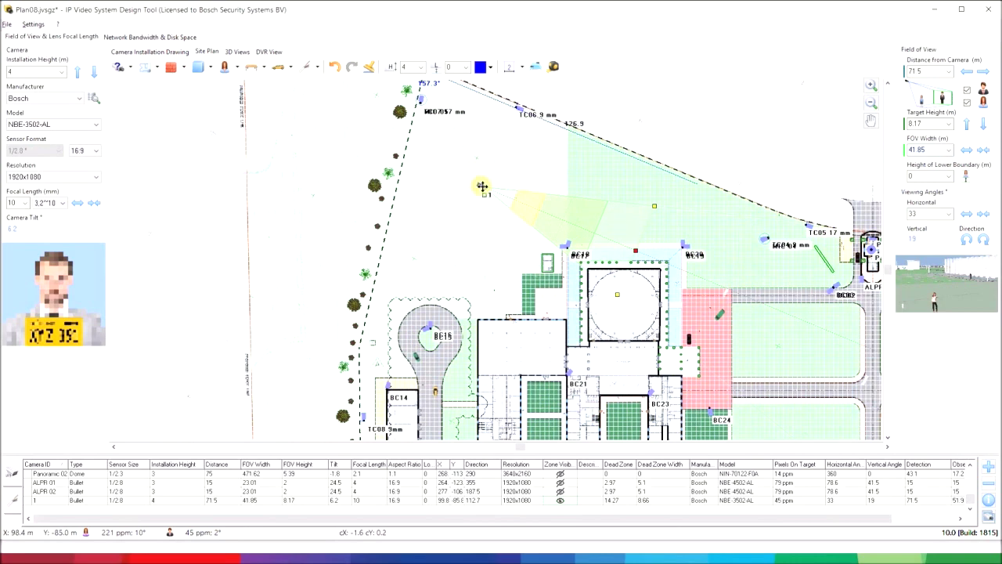
{"action": "left_click_drag", "start_coordinate": [482, 185], "coordinate": [422, 205]}
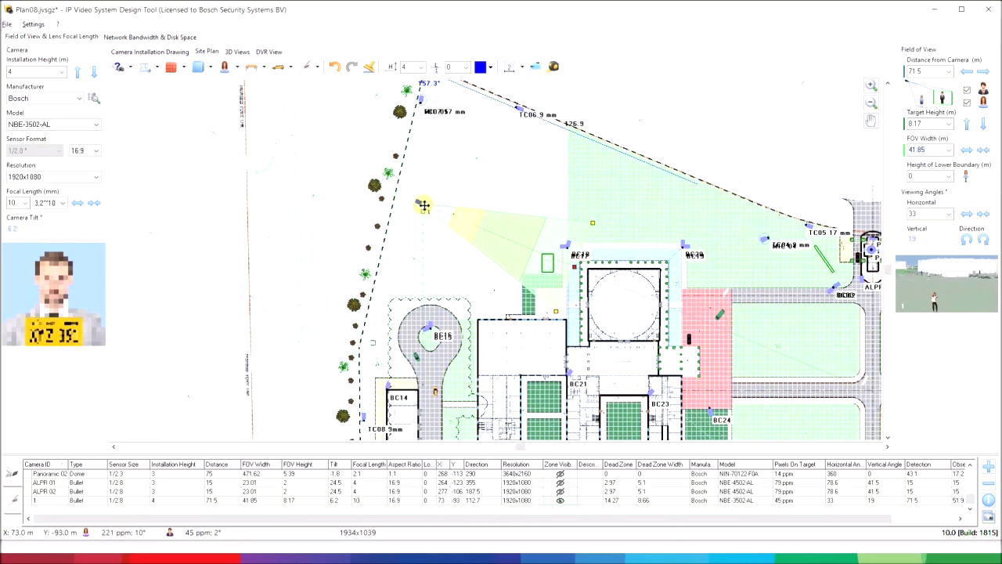
{"action": "left_click_drag", "start_coordinate": [422, 205], "coordinate": [420, 205]}
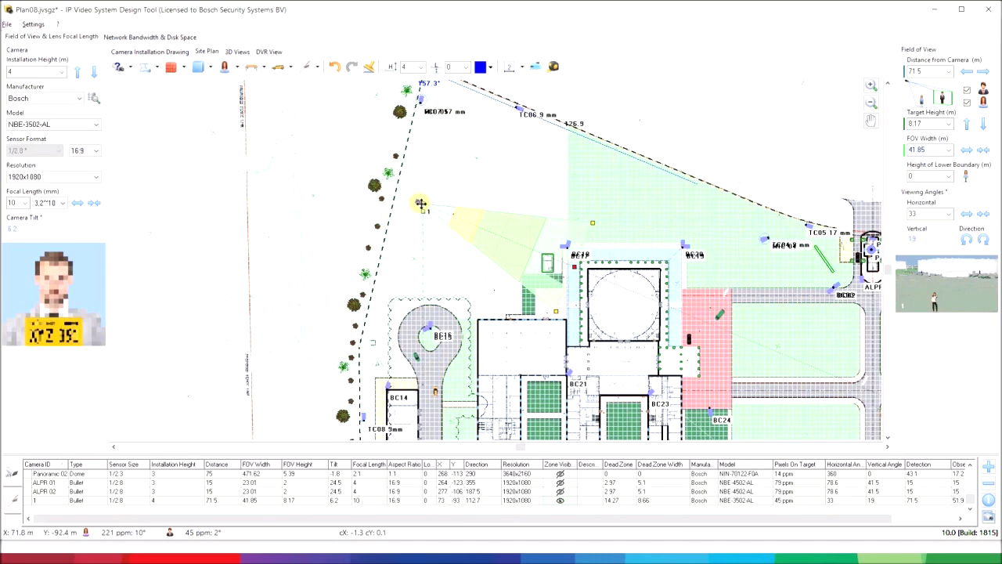
Step: Move camera 1 north-east on the site plan to about X 80.8 m, Y -76.4 m
{"action": "left_click_drag", "start_coordinate": [420, 203], "coordinate": [435, 169]}
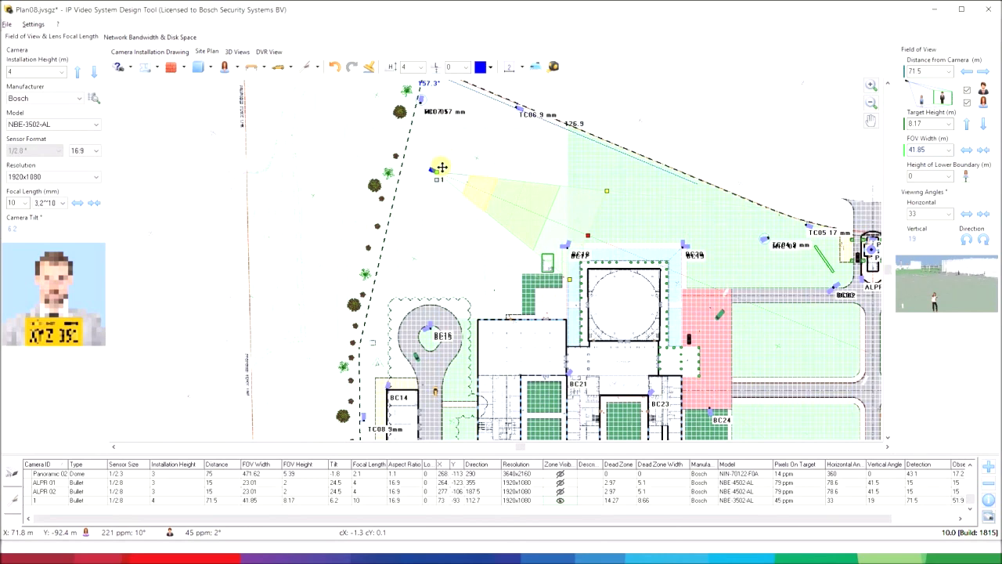
{"action": "left_click", "coordinate": [441, 167]}
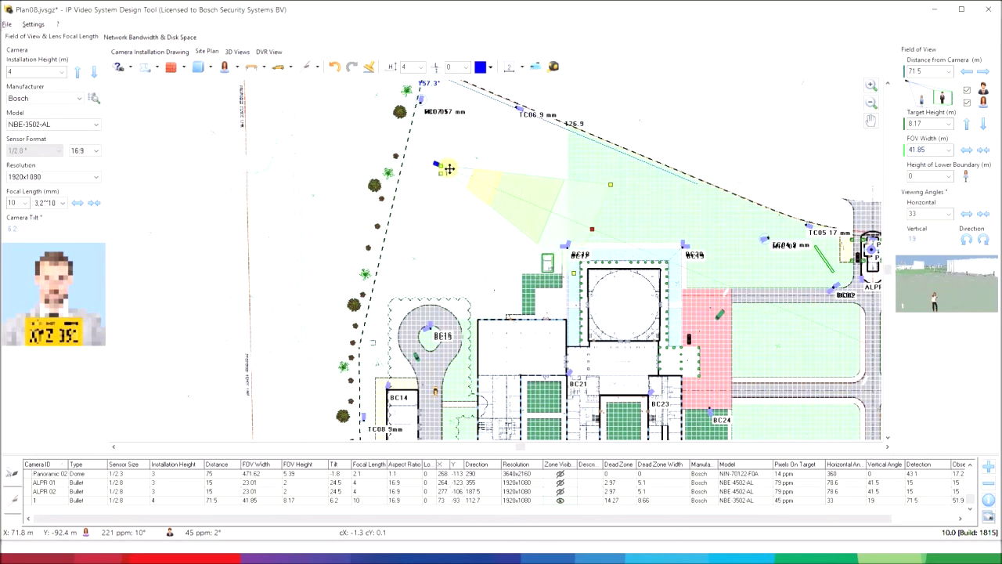
{"action": "scroll", "coordinate": [480, 169], "scroll_direction": "up", "scroll_amount": 2}
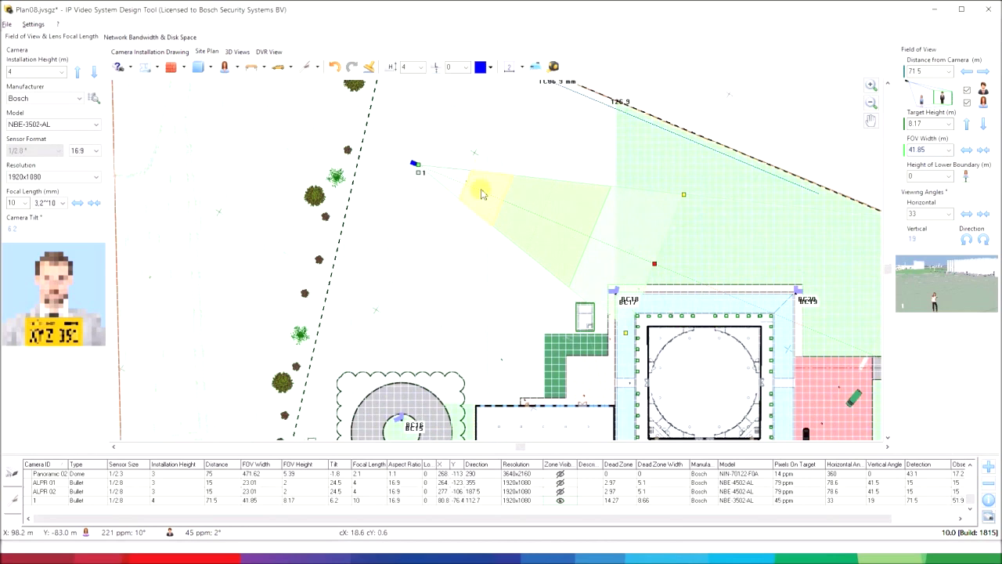
{"action": "scroll", "coordinate": [483, 194], "scroll_direction": "down", "scroll_amount": 1}
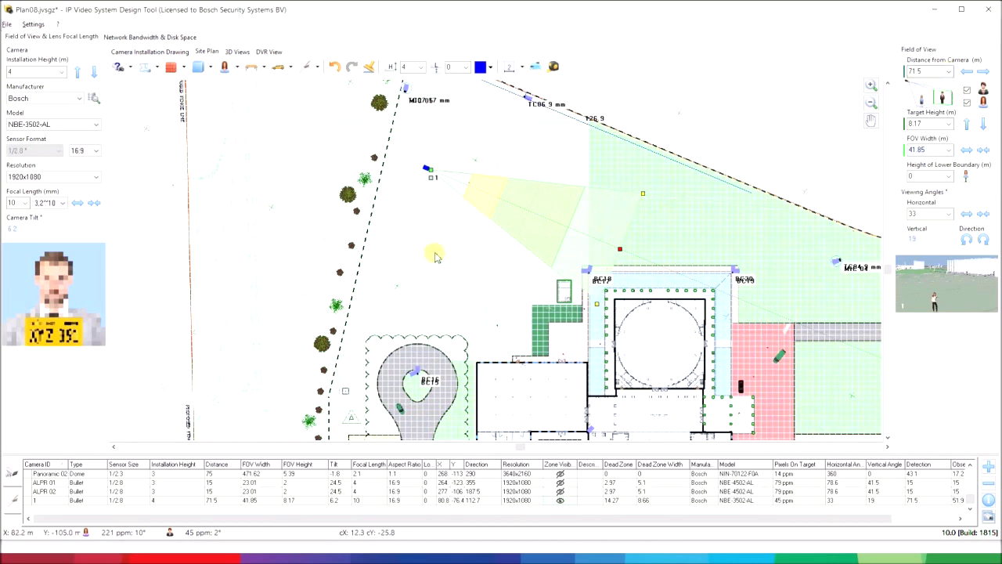
Step: Switch to the Bosch Video Analytics and Lens Calculator in Chrome and expand its camera settings
{"action": "key", "text": "alt+Tab"}
{"action": "key", "text": "alt+Tab"}
{"action": "key", "text": "alt+Tab"}
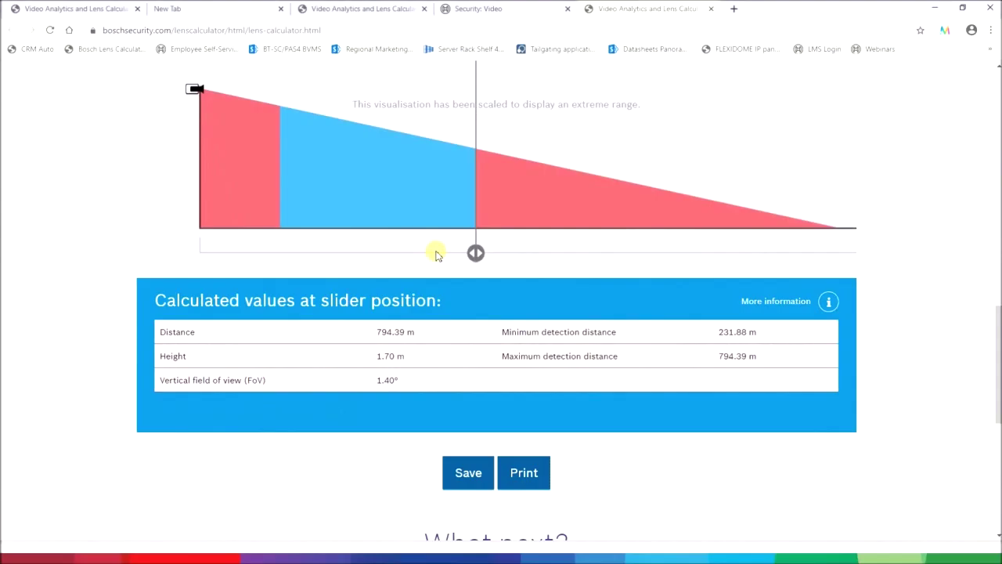
{"action": "scroll", "coordinate": [212, 298], "scroll_direction": "up", "scroll_amount": 5}
{"action": "scroll", "coordinate": [216, 301], "scroll_direction": "up", "scroll_amount": 3}
{"action": "scroll", "coordinate": [223, 264], "scroll_direction": "down", "scroll_amount": 2}
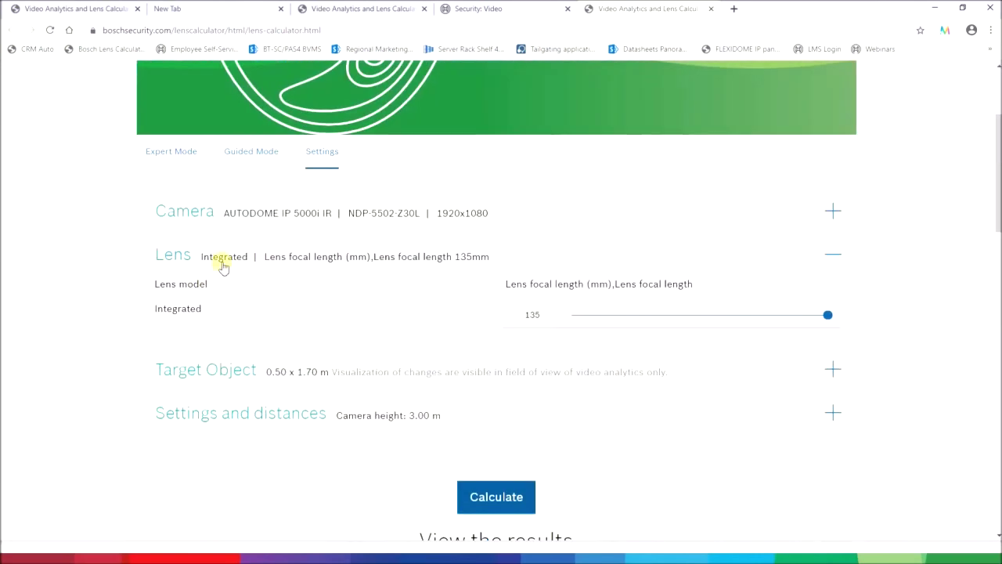
{"action": "left_click", "coordinate": [249, 217]}
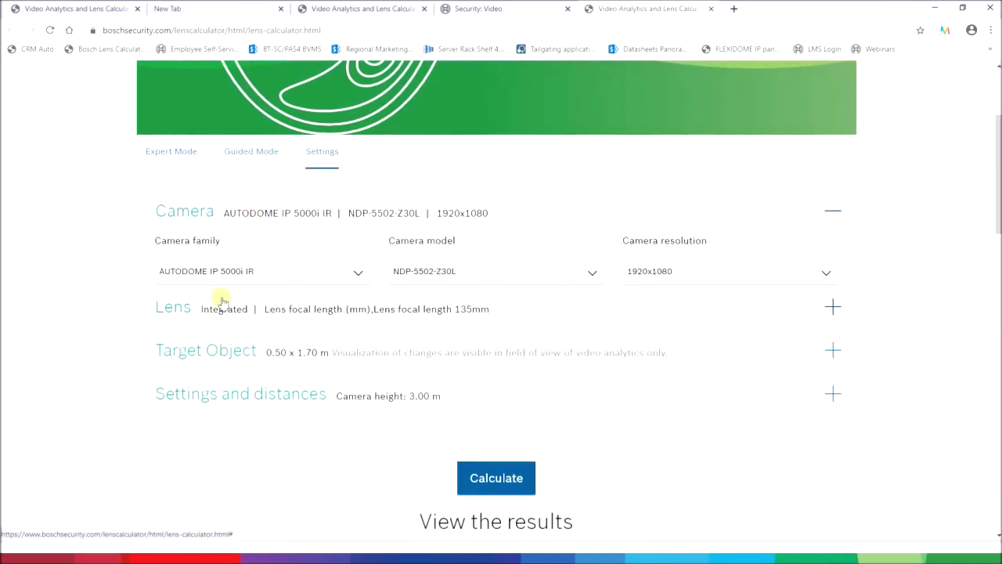
Step: Set the camera family to DINION IP 3000i IR
{"action": "left_click", "coordinate": [235, 268]}
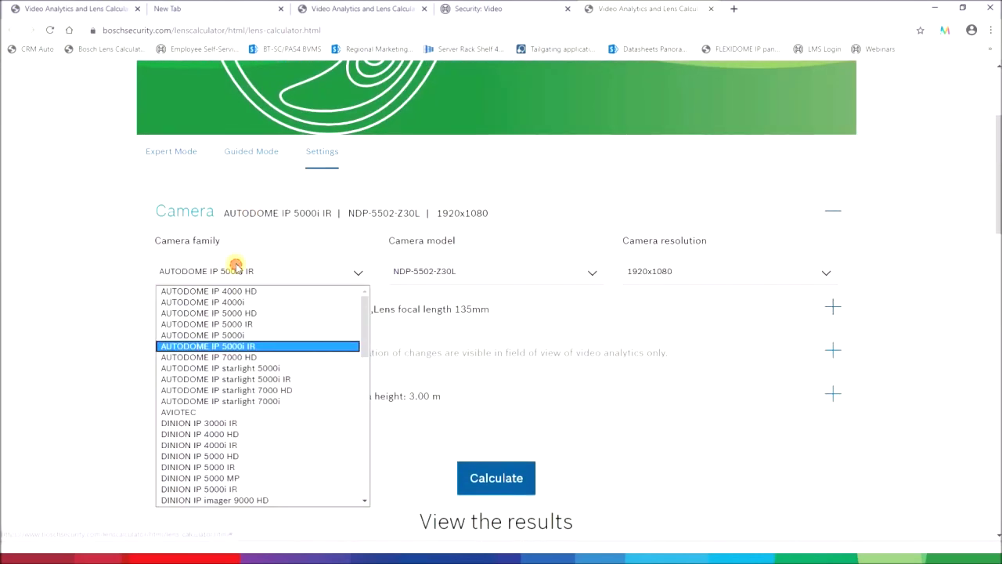
{"action": "left_click", "coordinate": [374, 327]}
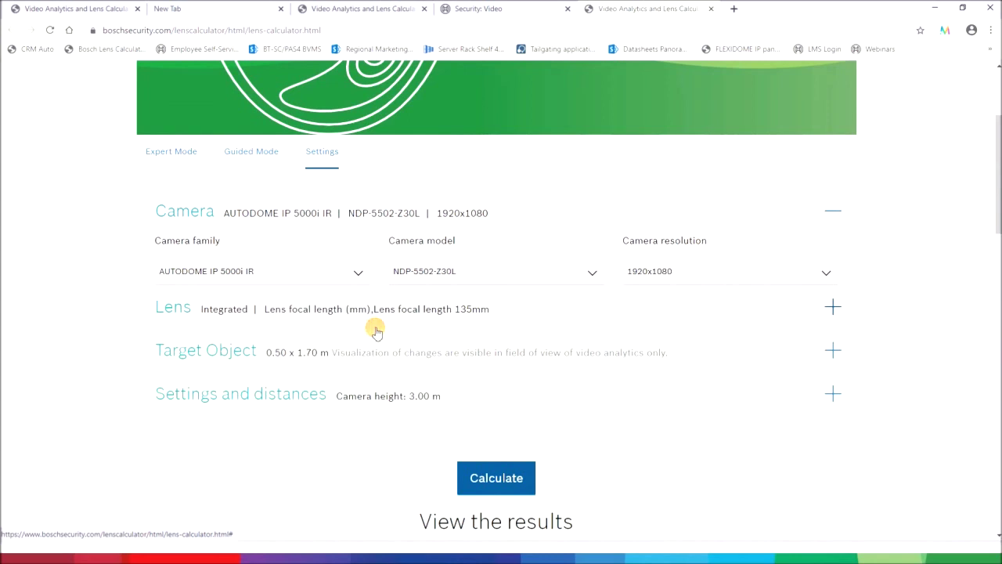
{"action": "left_click", "coordinate": [226, 212]}
{"action": "left_click", "coordinate": [358, 276]}
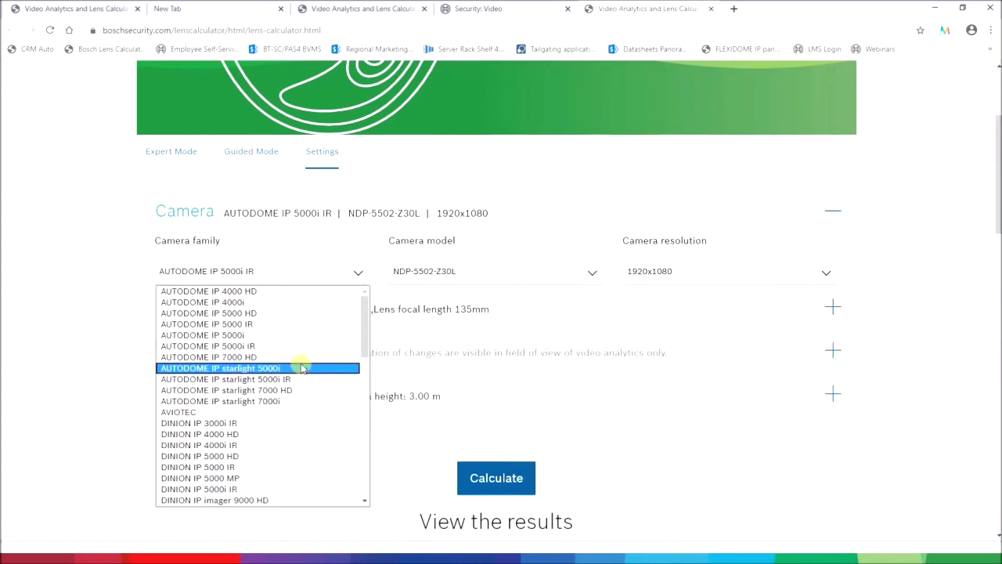
{"action": "scroll", "coordinate": [309, 329], "scroll_direction": "down", "scroll_amount": 5}
{"action": "scroll", "coordinate": [300, 366], "scroll_direction": "up", "scroll_amount": 2}
{"action": "scroll", "coordinate": [298, 364], "scroll_direction": "up", "scroll_amount": 1}
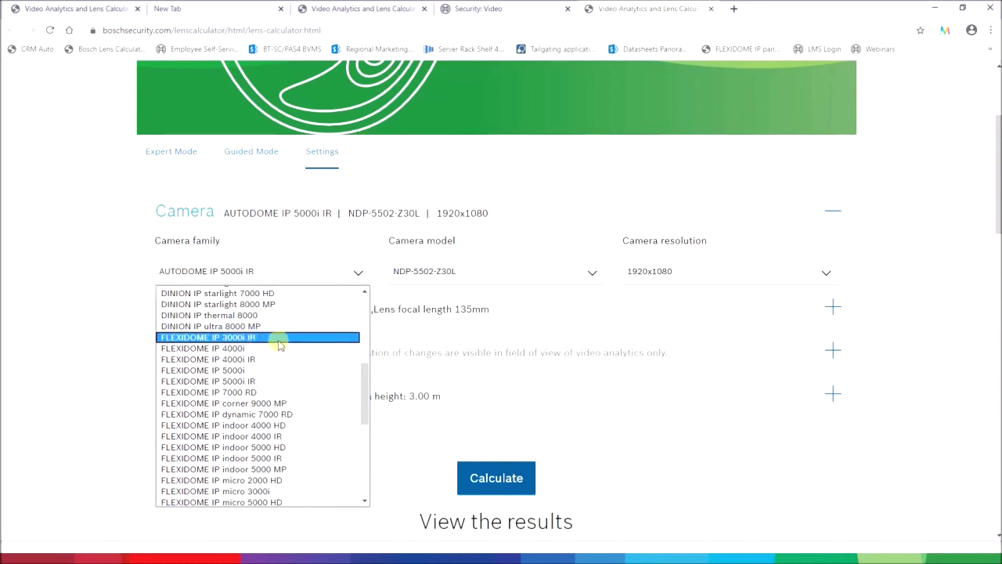
{"action": "scroll", "coordinate": [276, 345], "scroll_direction": "up", "scroll_amount": 3}
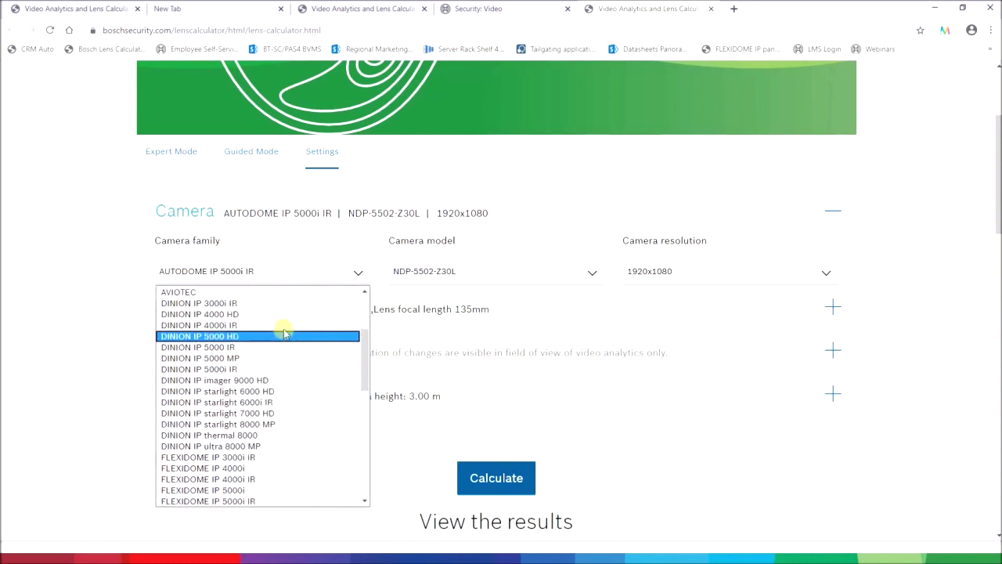
{"action": "left_click", "coordinate": [284, 303]}
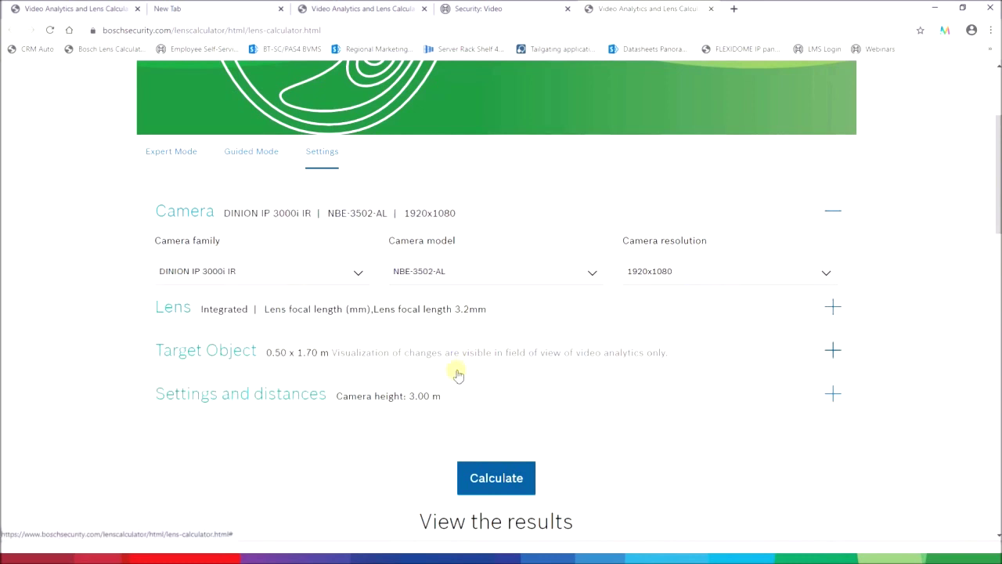
Step: Set the integrated lens focal length to 10 mm, calculate, and check the maximum detection distance in the results
{"action": "left_click", "coordinate": [485, 310]}
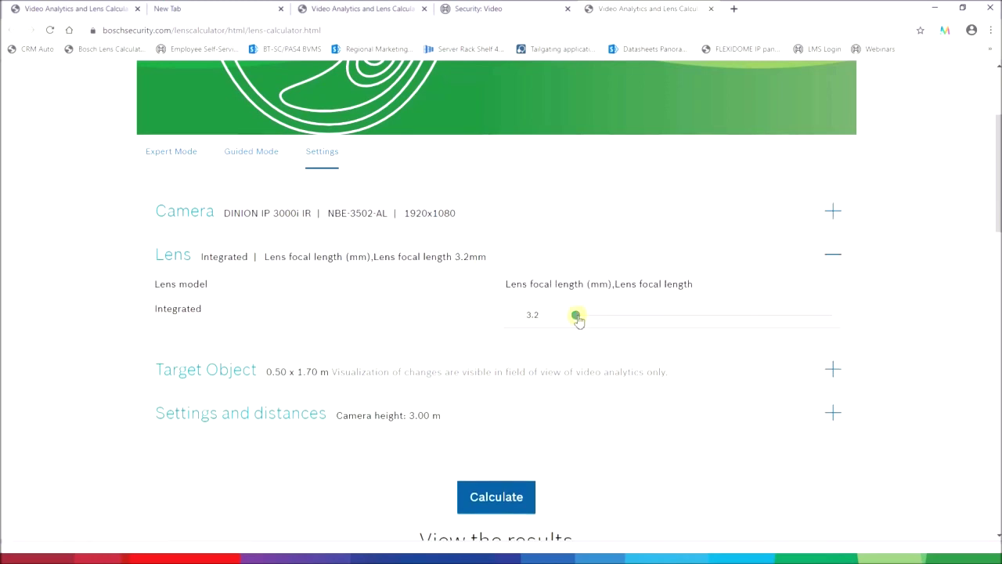
{"action": "left_click_drag", "start_coordinate": [577, 315], "coordinate": [870, 302]}
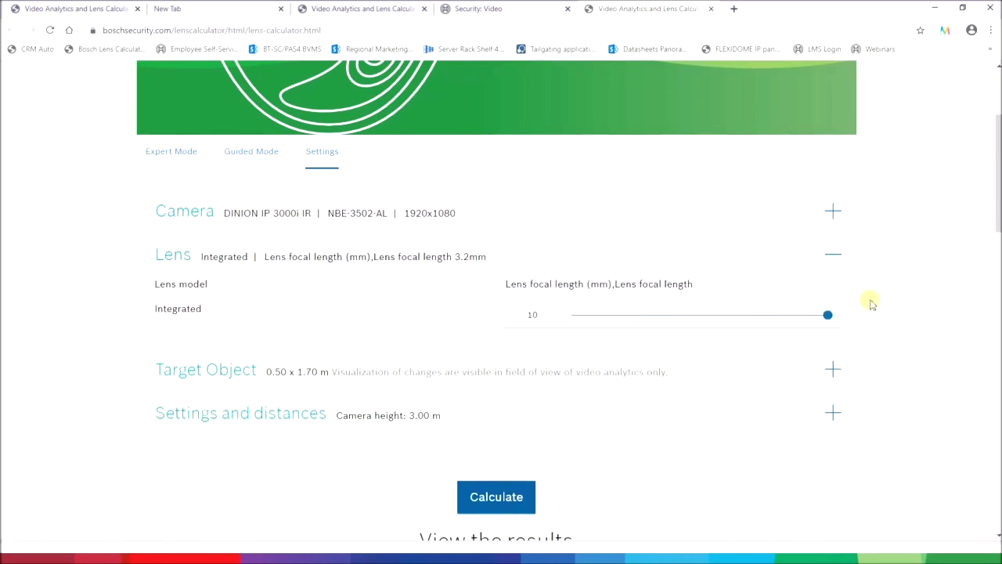
{"action": "left_click", "coordinate": [493, 498]}
{"action": "scroll", "coordinate": [530, 421], "scroll_direction": "down", "scroll_amount": 3}
{"action": "scroll", "coordinate": [530, 402], "scroll_direction": "up", "scroll_amount": 3}
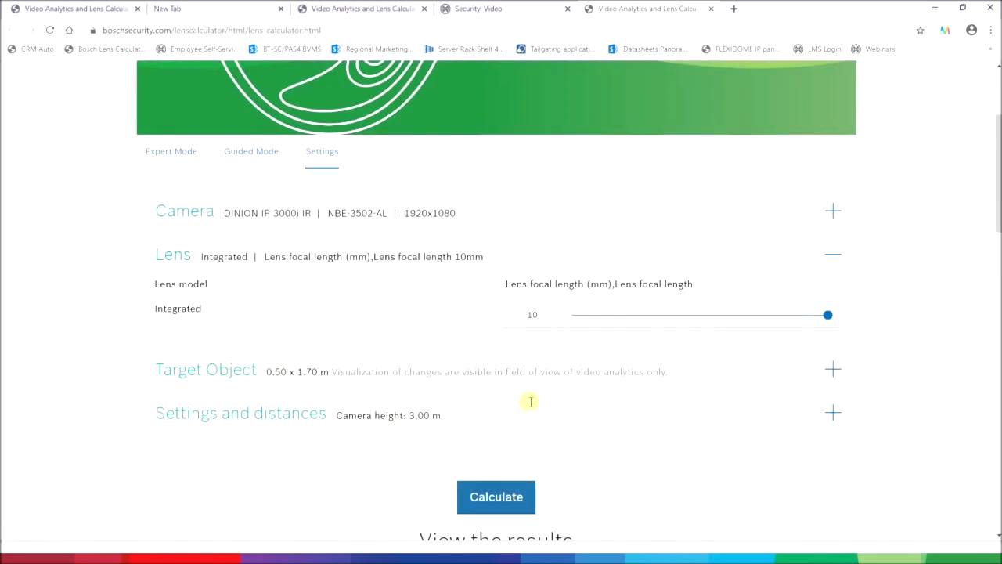
{"action": "scroll", "coordinate": [530, 403], "scroll_direction": "down", "scroll_amount": 6}
{"action": "scroll", "coordinate": [347, 235], "scroll_direction": "down", "scroll_amount": 2}
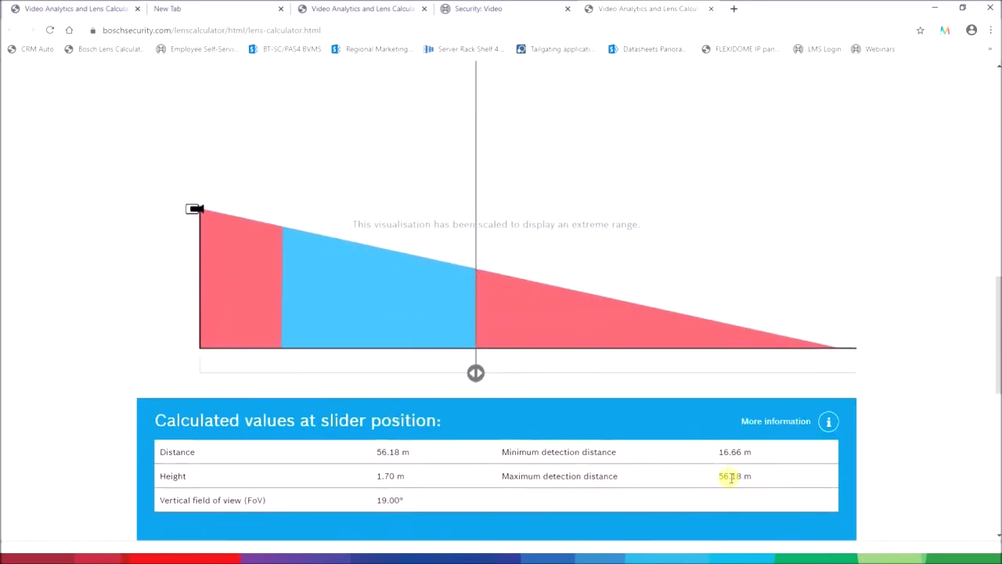
Step: Switch back to IP Video System Design Tool and set camera 1's distance to 56 m
{"action": "key", "text": "alt+Tab"}
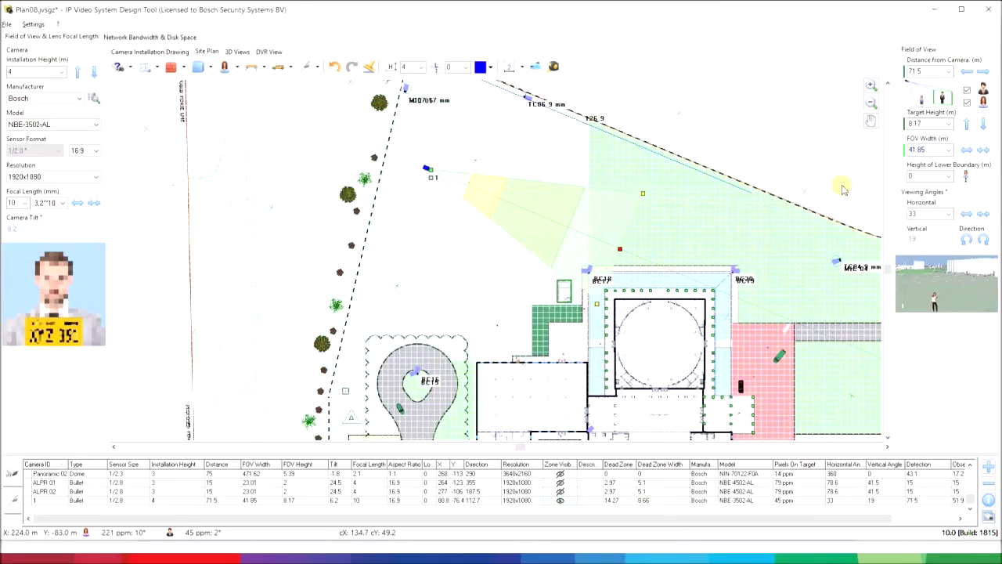
{"action": "double_click", "coordinate": [927, 72]}
{"action": "type", "text": "56"}
{"action": "key", "text": "Return"}
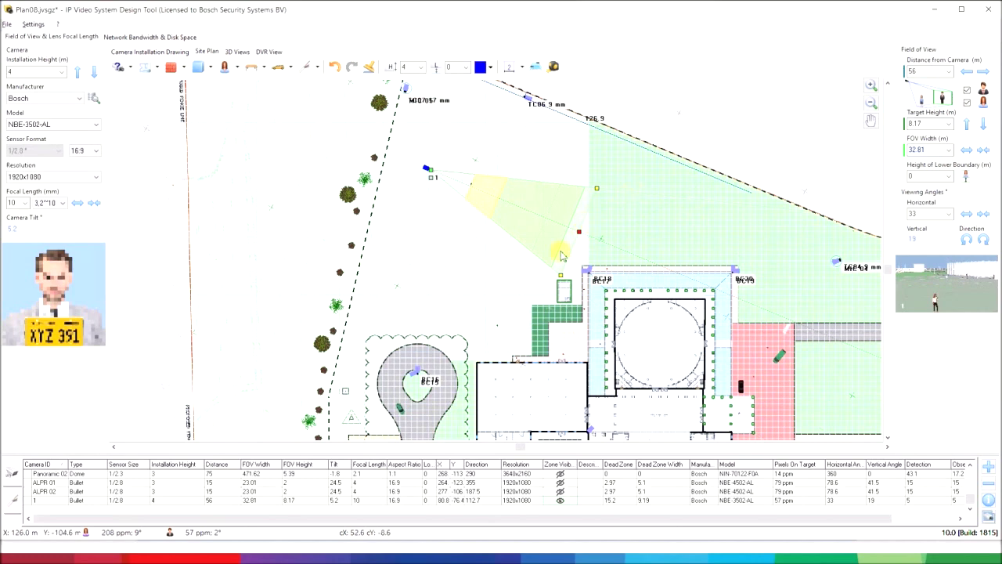
Step: Switch to the PowerPoint slide show and advance to the slide on the modular camera mounts and accessories PDF tool
{"action": "key", "text": "alt+Tab"}
{"action": "key", "text": "alt+Tab"}
{"action": "key", "text": "alt+Tab"}
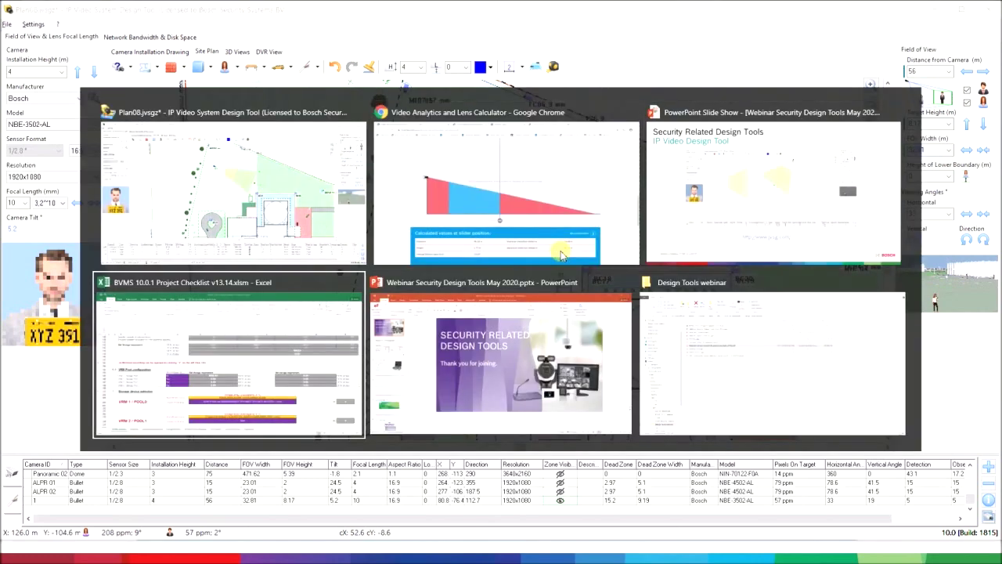
{"action": "key", "text": "alt+Tab"}
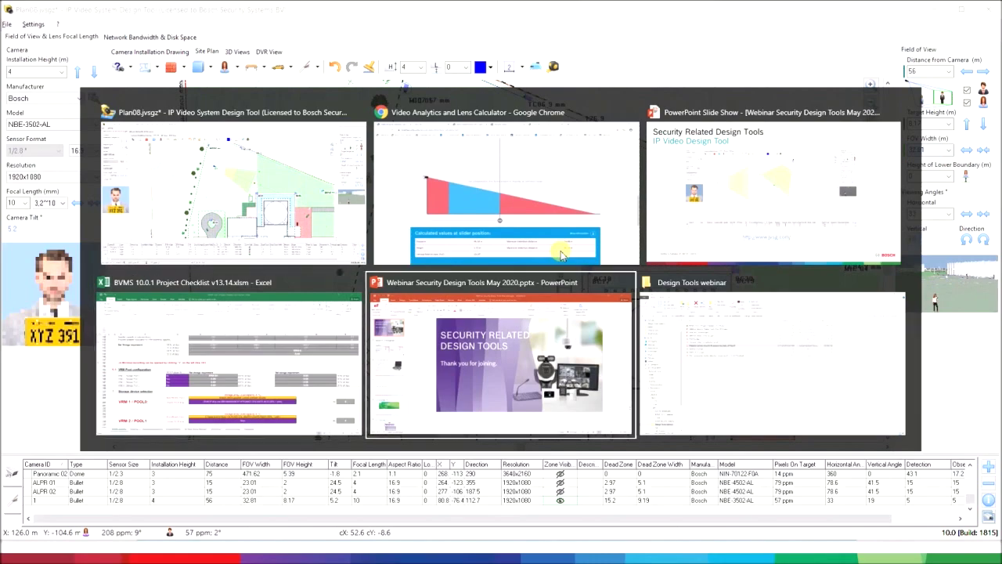
{"action": "key", "text": "alt+Tab"}
{"action": "key", "text": "alt+Tab"}
{"action": "key", "text": "alt+Tab"}
{"action": "key", "text": "alt+Tab"}
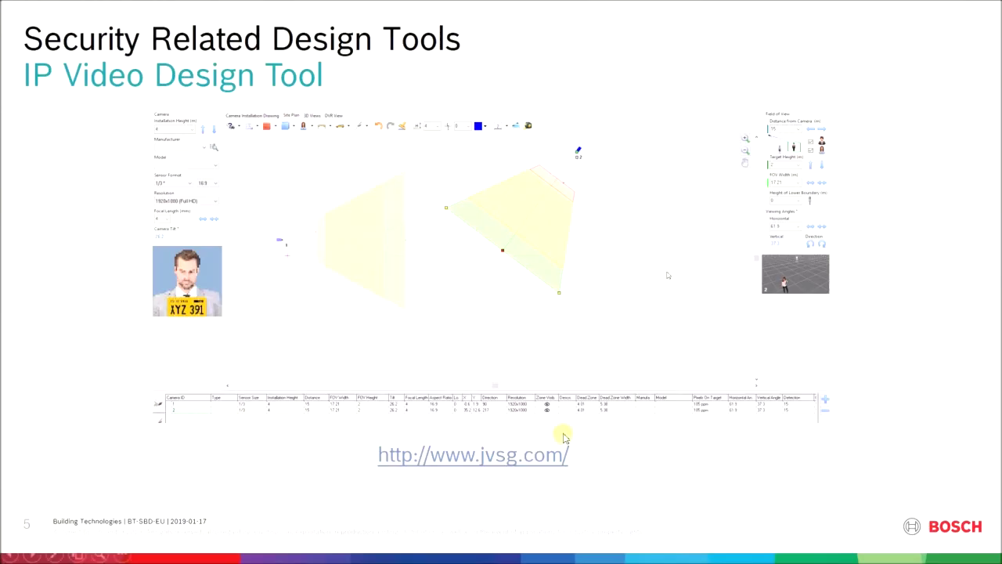
{"action": "left_click", "coordinate": [564, 436]}
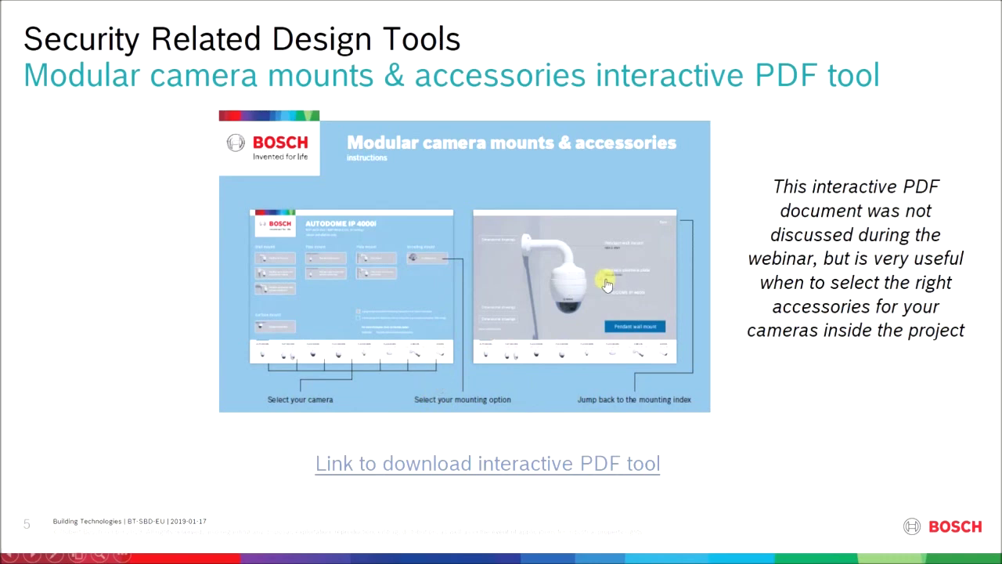
Step: Switch to the Design Tools webinar folder in File Explorer
{"action": "key", "text": "alt+Tab"}
{"action": "key", "text": "alt+Tab"}
{"action": "key", "text": "alt+Tab"}
{"action": "key", "text": "alt+Tab"}
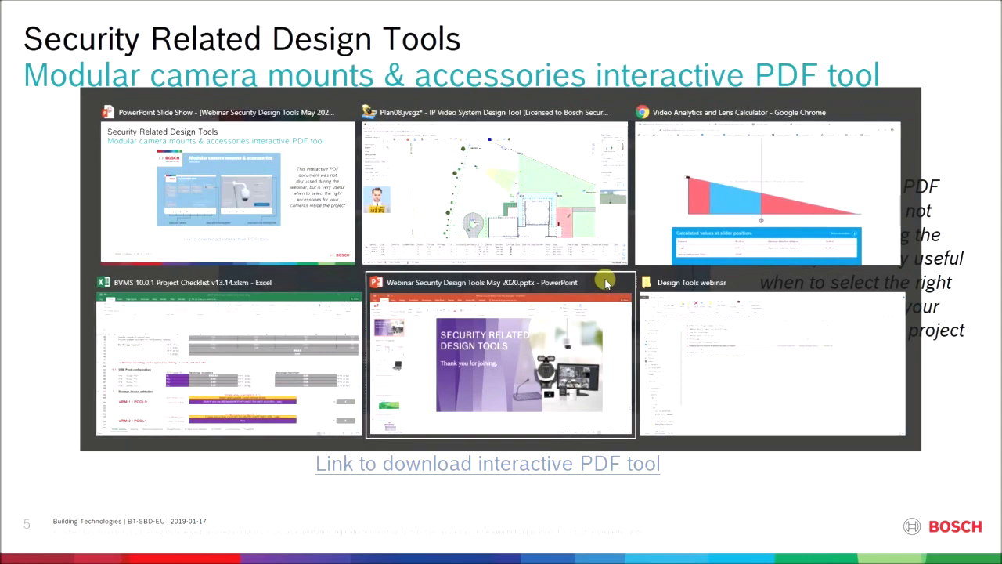
{"action": "key", "text": "alt+Tab"}
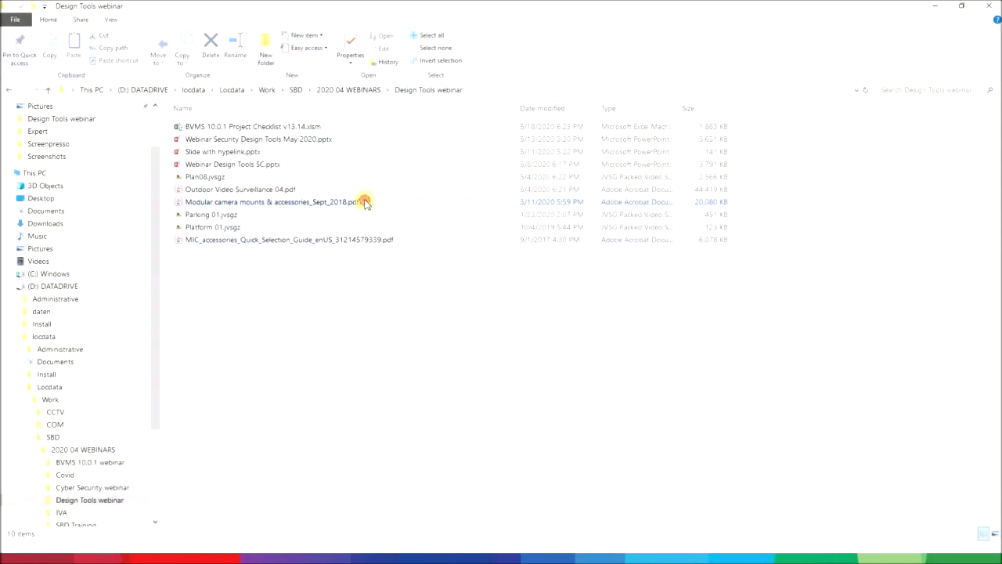
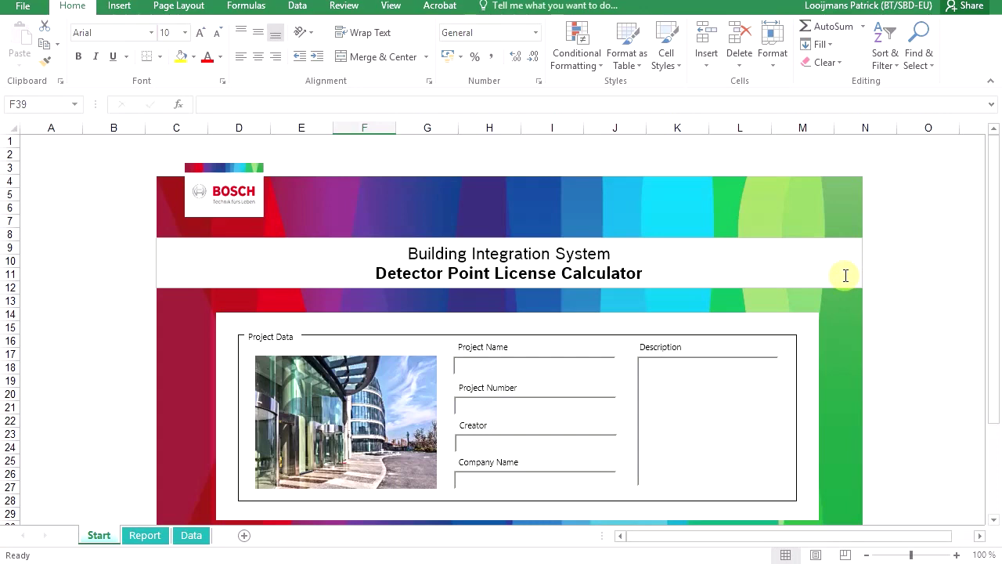
Step: Enter 1 as the project name, project number, creator and description in the Detector Point License Calculator
{"action": "left_click", "coordinate": [564, 363]}
{"action": "left_click", "coordinate": [555, 406]}
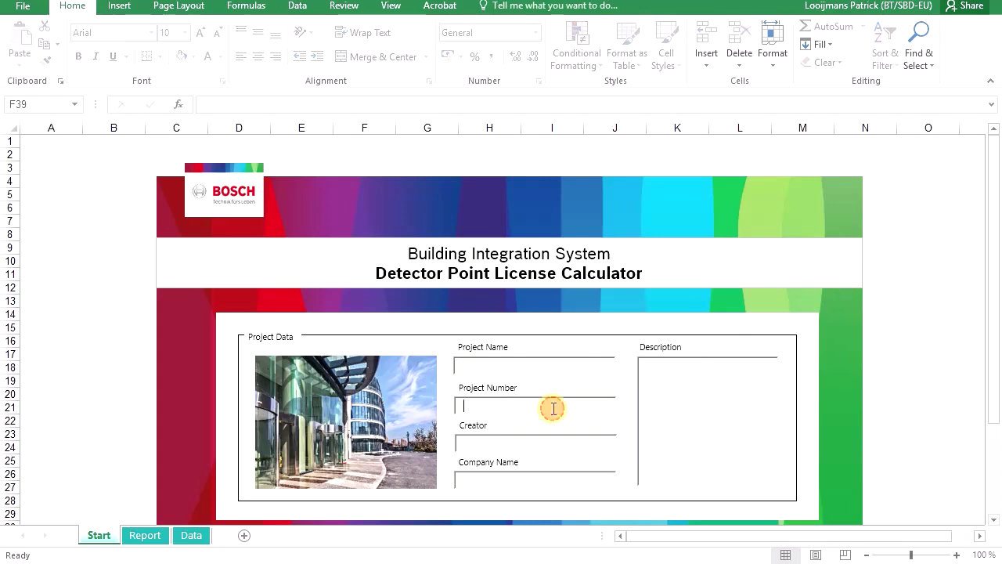
{"action": "type", "text": "1"}
{"action": "left_click", "coordinate": [546, 441]}
{"action": "type", "text": "1"}
{"action": "left_click", "coordinate": [537, 485]}
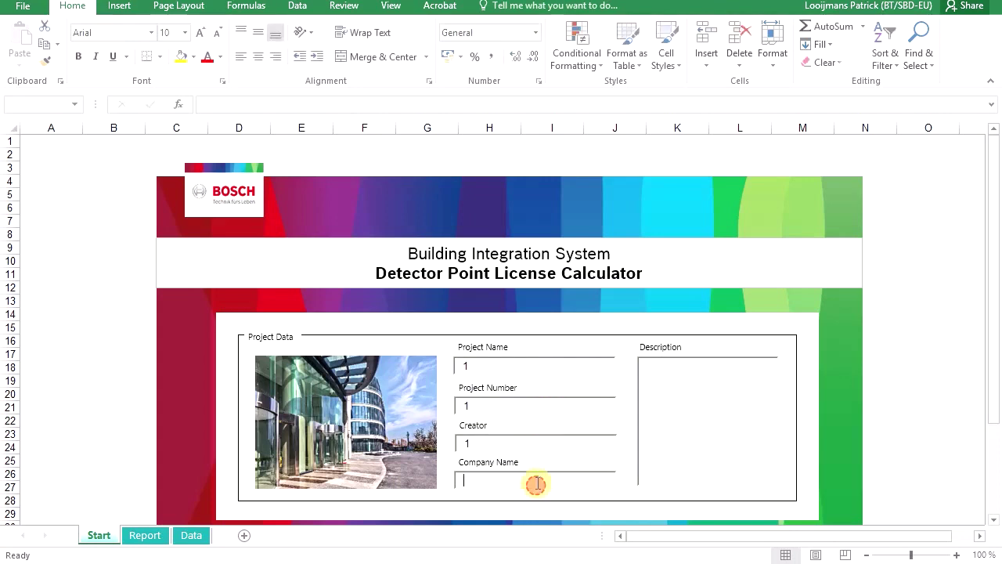
{"action": "left_click", "coordinate": [661, 403]}
{"action": "type", "text": "1"}
Step: Start the license calculator and enable FPA 1200/1500 under Automation Engine
{"action": "scroll", "coordinate": [661, 395], "scroll_direction": "down", "scroll_amount": 1}
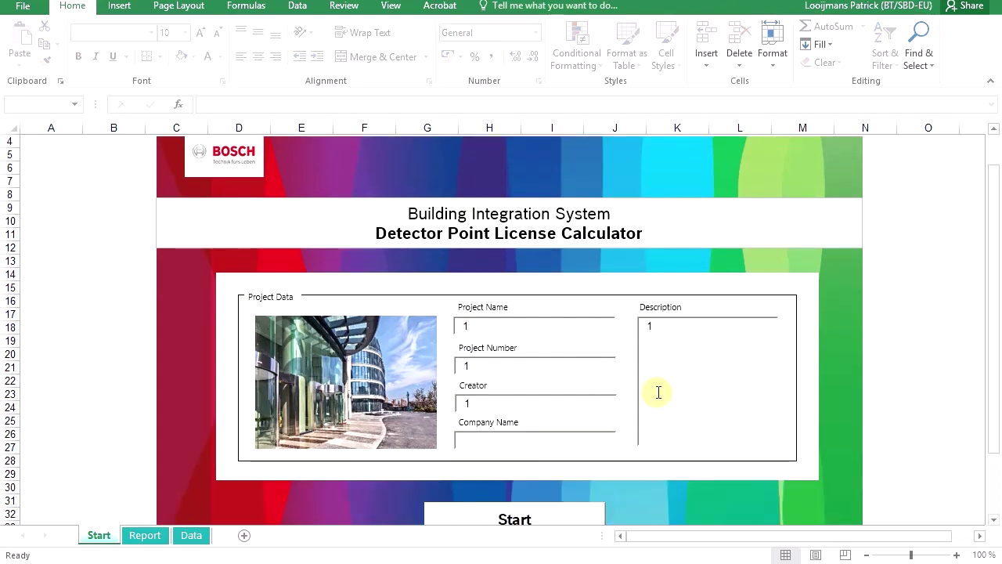
{"action": "scroll", "coordinate": [659, 394], "scroll_direction": "down", "scroll_amount": 1}
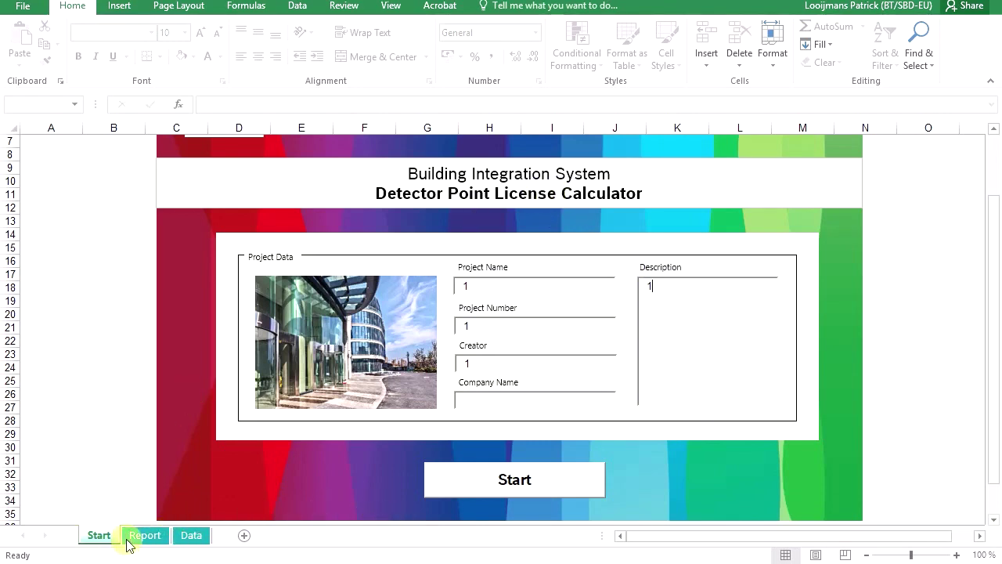
{"action": "left_click", "coordinate": [514, 479]}
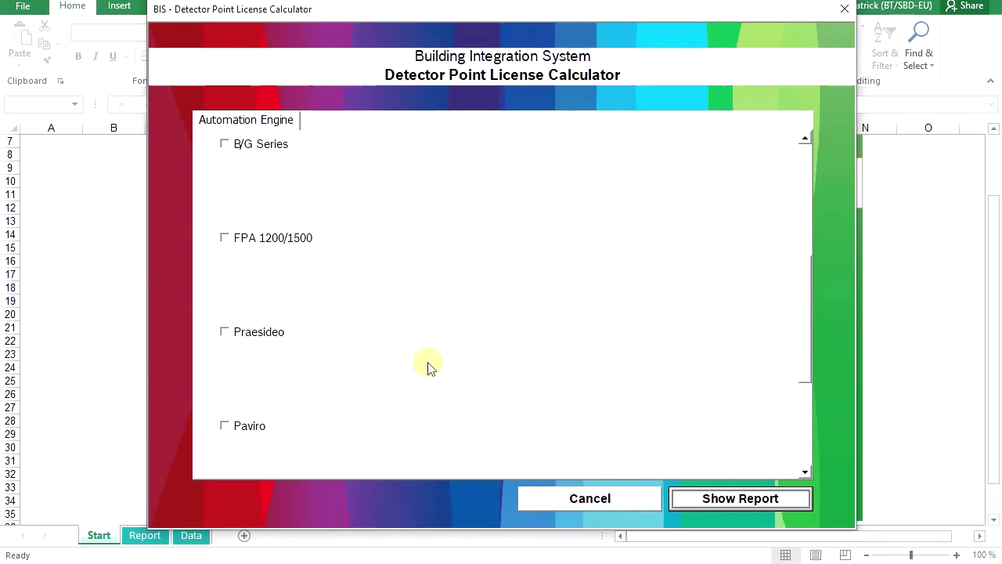
{"action": "left_click_drag", "start_coordinate": [800, 335], "coordinate": [297, 259]}
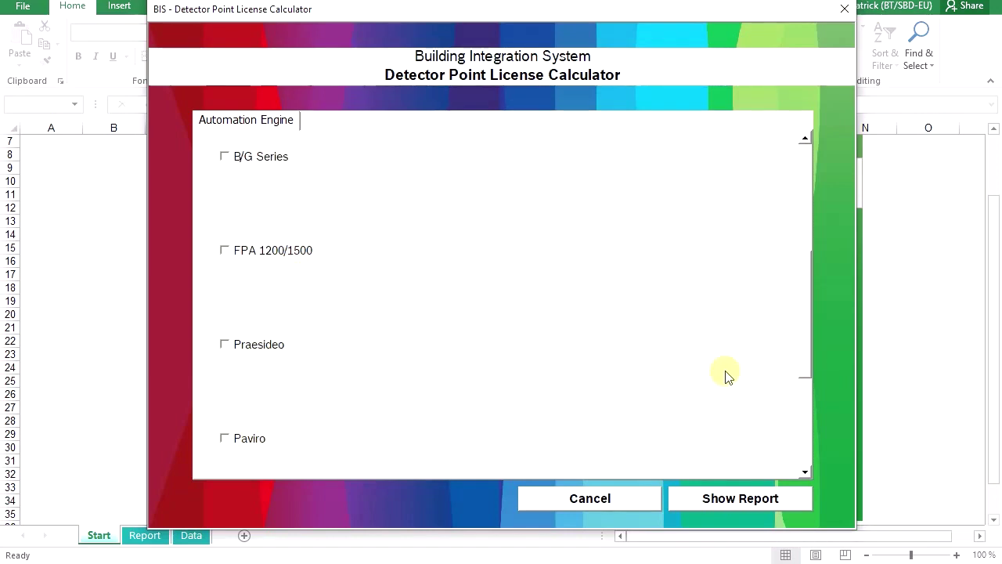
{"action": "left_click_drag", "start_coordinate": [803, 333], "coordinate": [802, 387]}
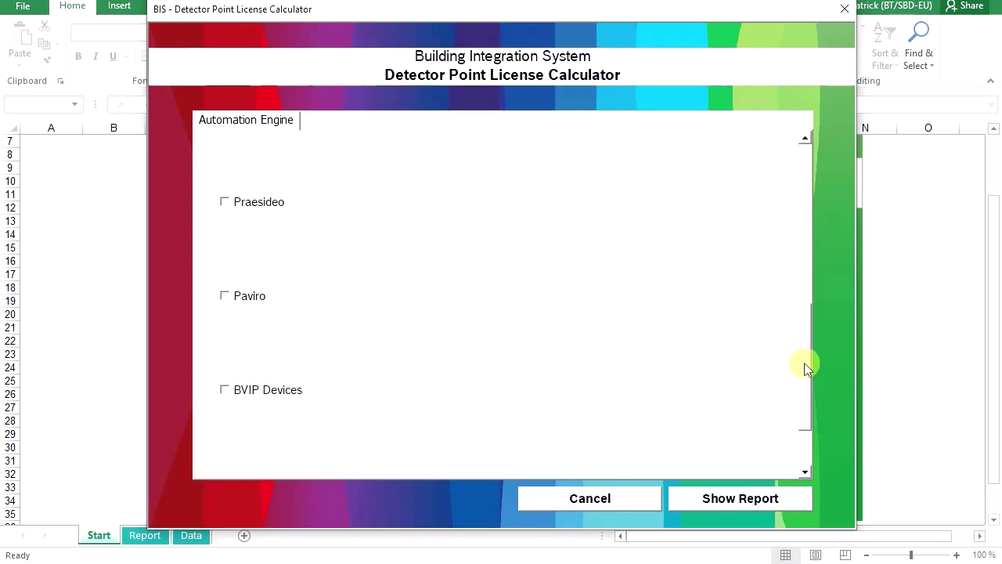
{"action": "left_click_drag", "start_coordinate": [803, 363], "coordinate": [801, 315]}
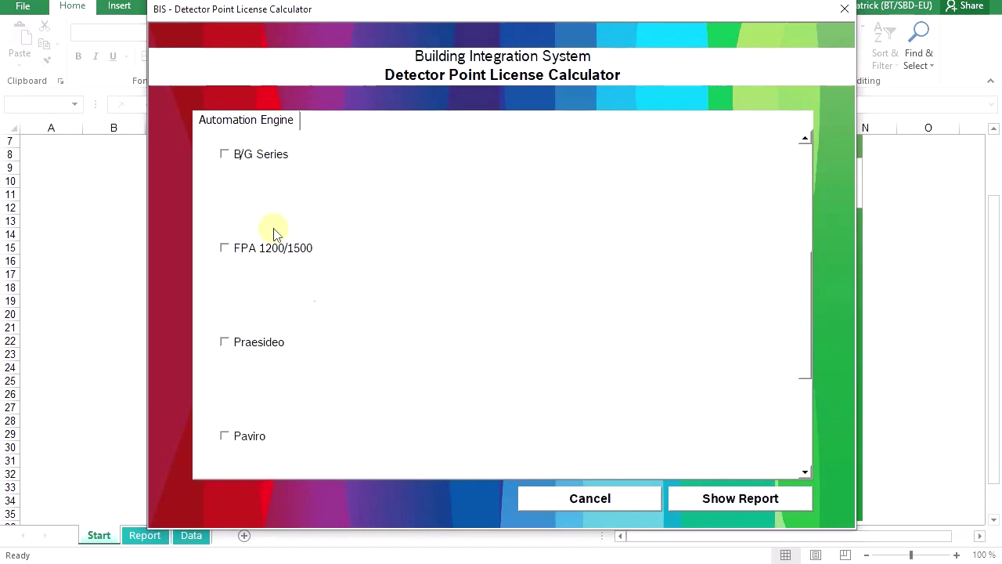
{"action": "left_click", "coordinate": [224, 249]}
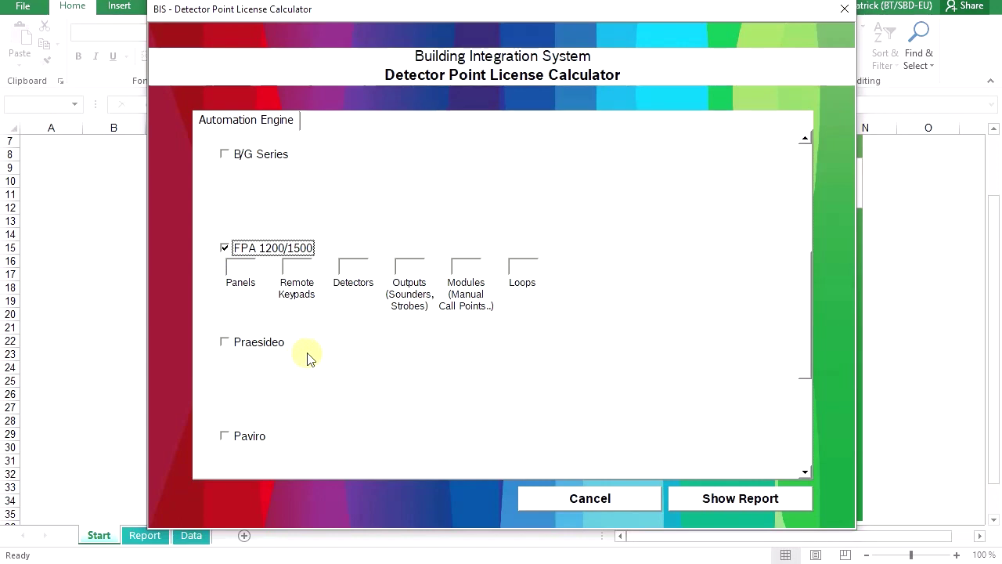
Step: Set FPA 1200/1500 to 1 panel, 1 remote keypad, 700 detectors, 100 outputs, 100 modules and 20 loops
{"action": "left_click", "coordinate": [235, 272]}
{"action": "type", "text": "1"}
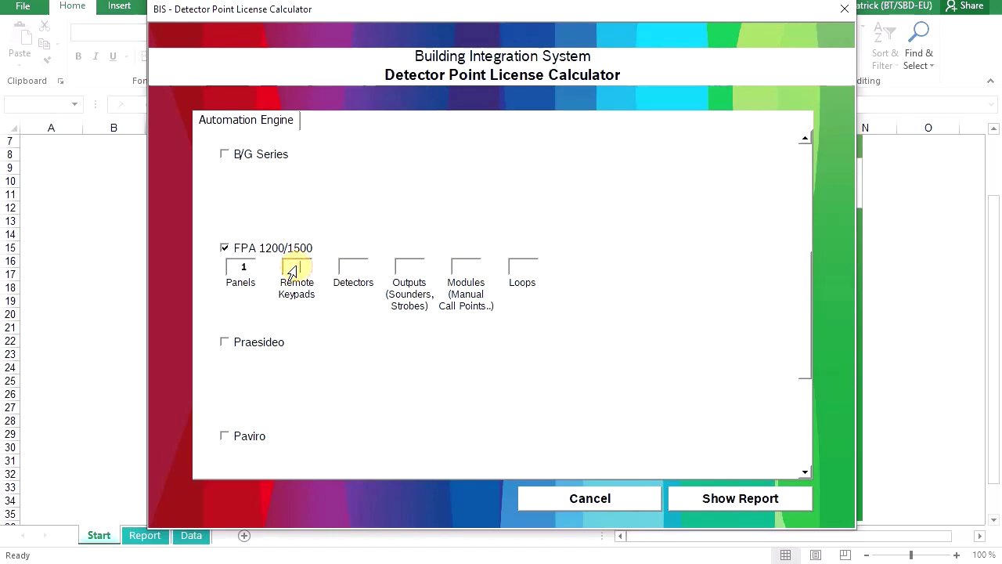
{"action": "type", "text": "1"}
{"action": "left_click", "coordinate": [355, 267]}
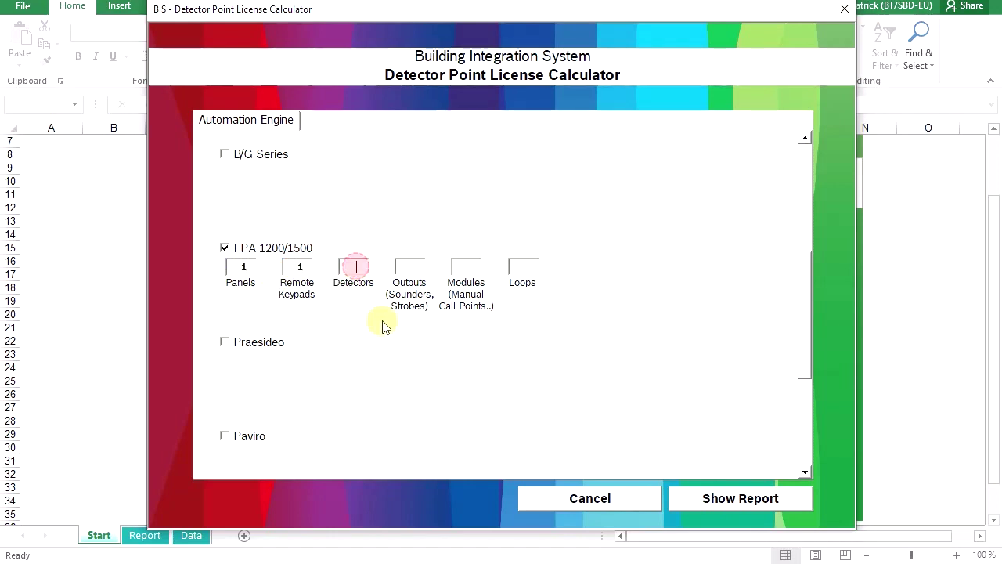
{"action": "type", "text": "700"}
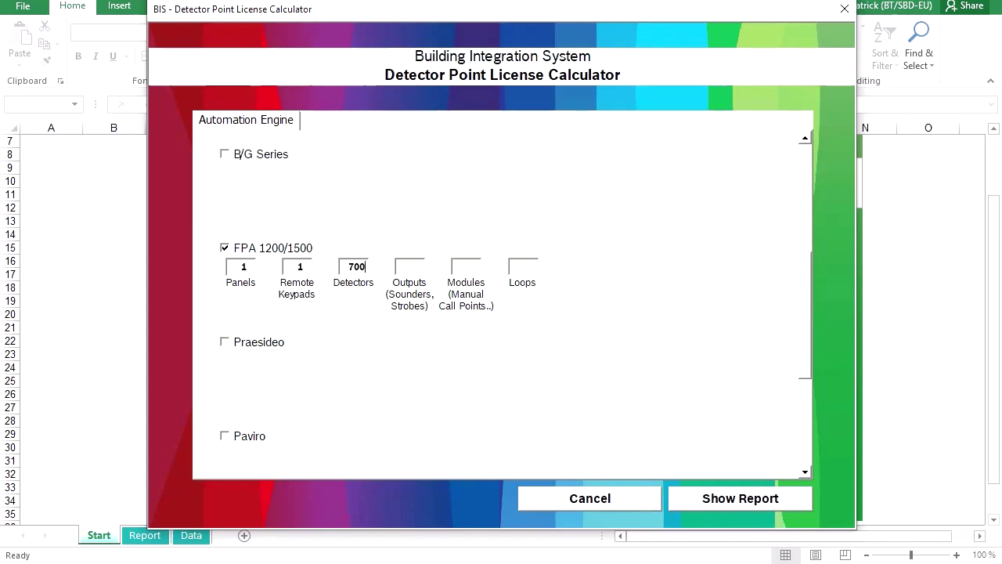
{"action": "left_click", "coordinate": [410, 269]}
{"action": "type", "text": "100"}
{"action": "left_click", "coordinate": [460, 268]}
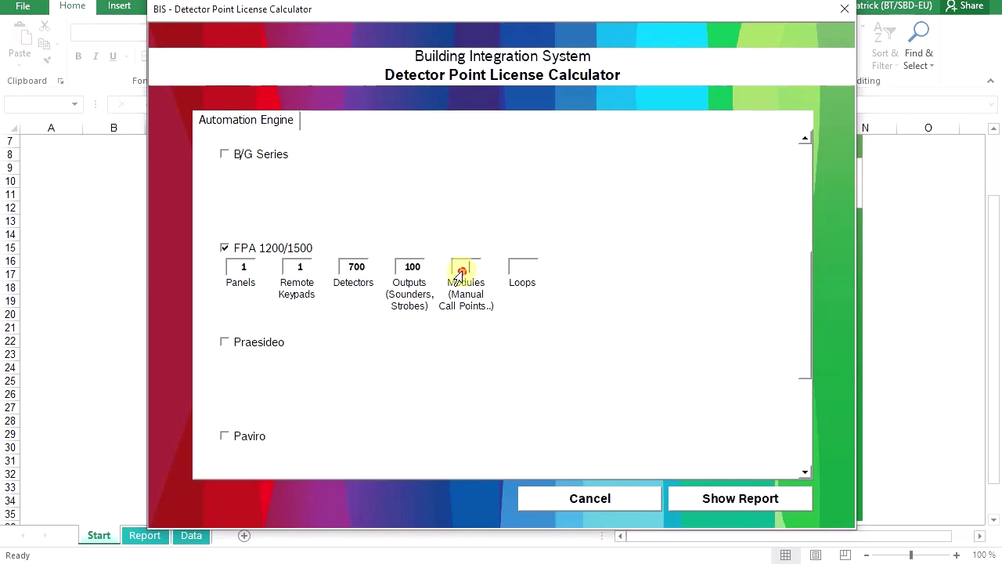
{"action": "type", "text": "100"}
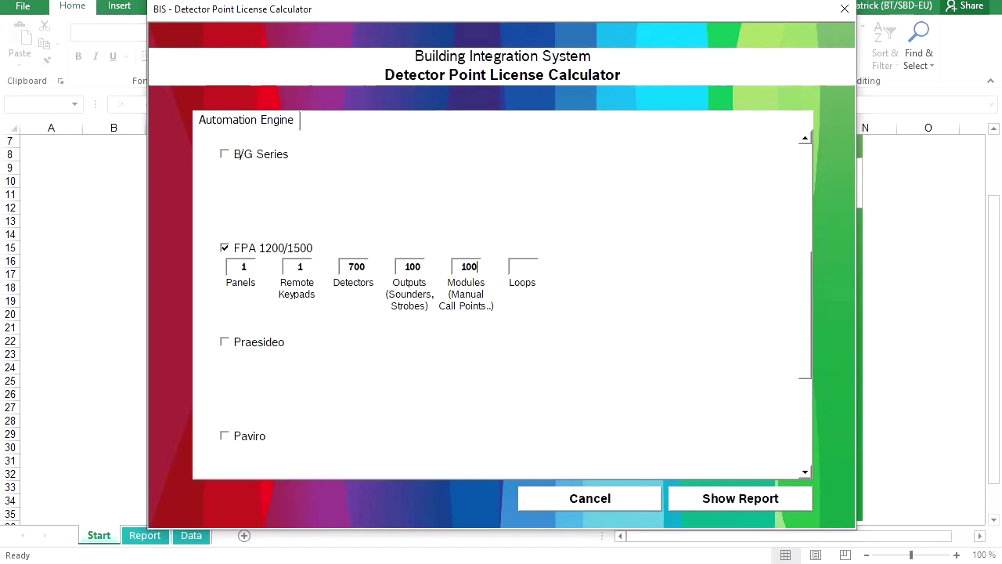
{"action": "left_click", "coordinate": [513, 268]}
{"action": "type", "text": "20"}
Step: Enable MAP 5000 / 5000 S / 5000 SC and set 1 panel, 4 areas, 3 keypads and 50 detectors
{"action": "left_click_drag", "start_coordinate": [801, 353], "coordinate": [787, 247]}
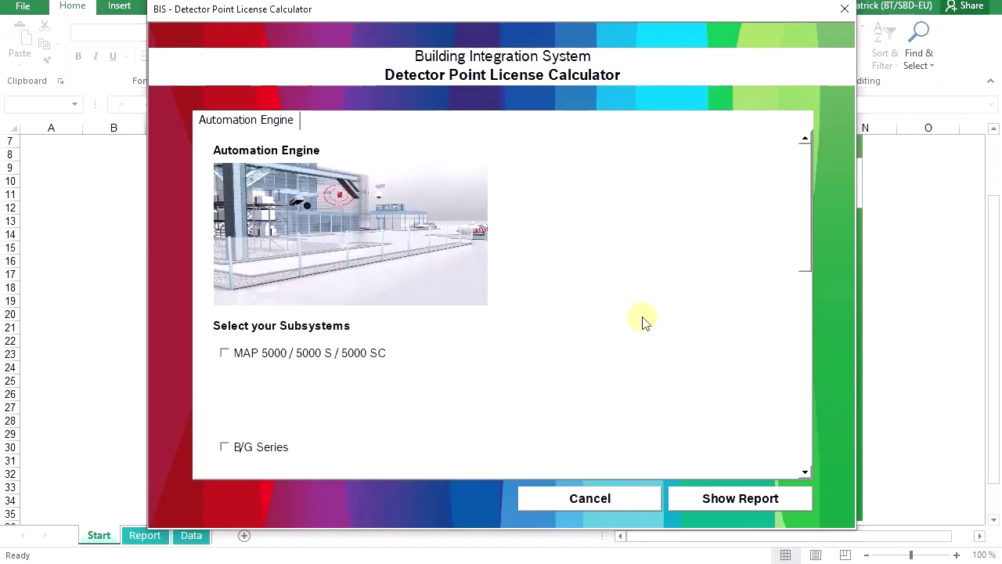
{"action": "left_click", "coordinate": [225, 352]}
{"action": "left_click", "coordinate": [247, 370]}
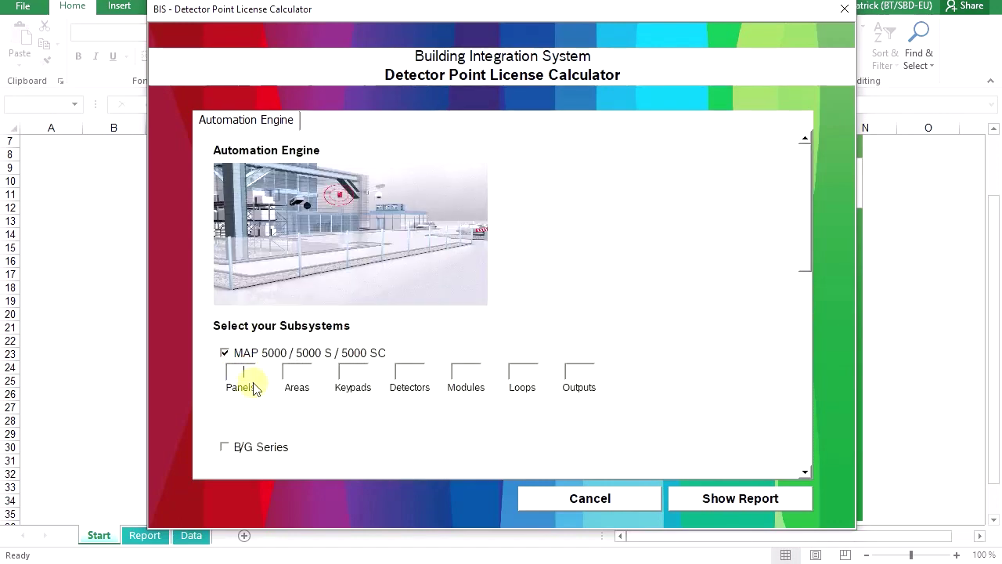
{"action": "type", "text": "1"}
{"action": "left_click", "coordinate": [304, 372]}
{"action": "type", "text": "4"}
{"action": "left_click", "coordinate": [348, 374]}
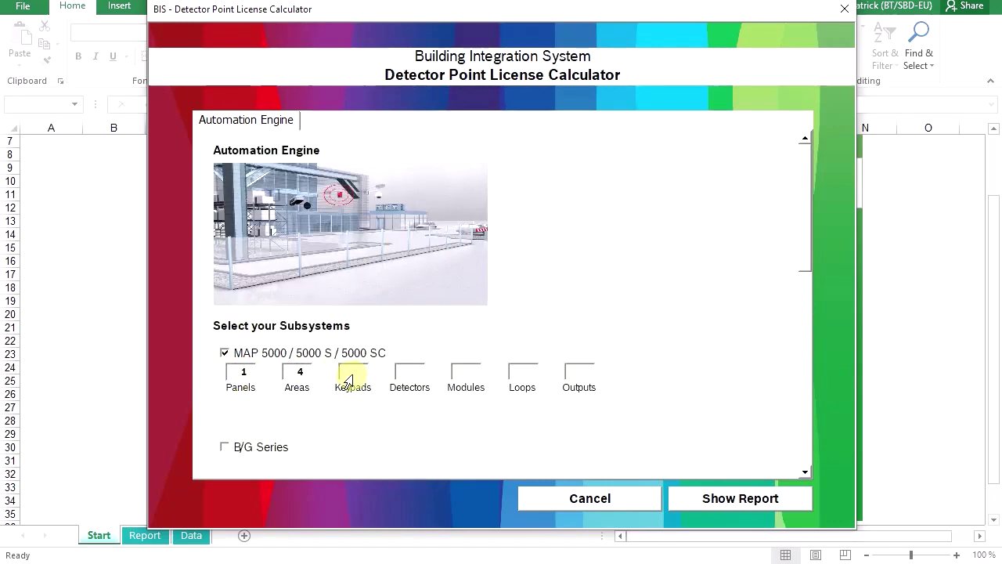
{"action": "type", "text": "3"}
{"action": "left_click", "coordinate": [405, 373]}
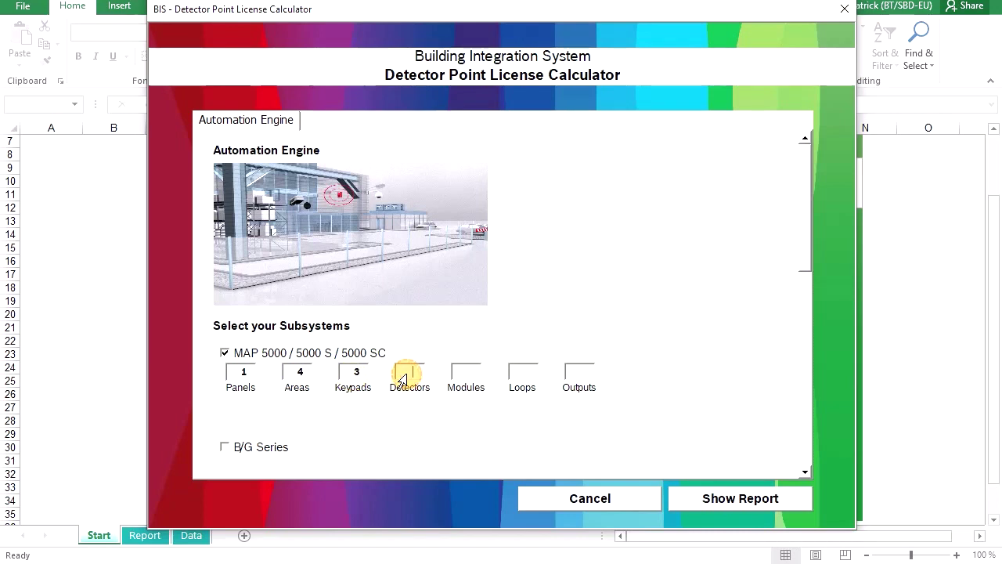
{"action": "type", "text": "50"}
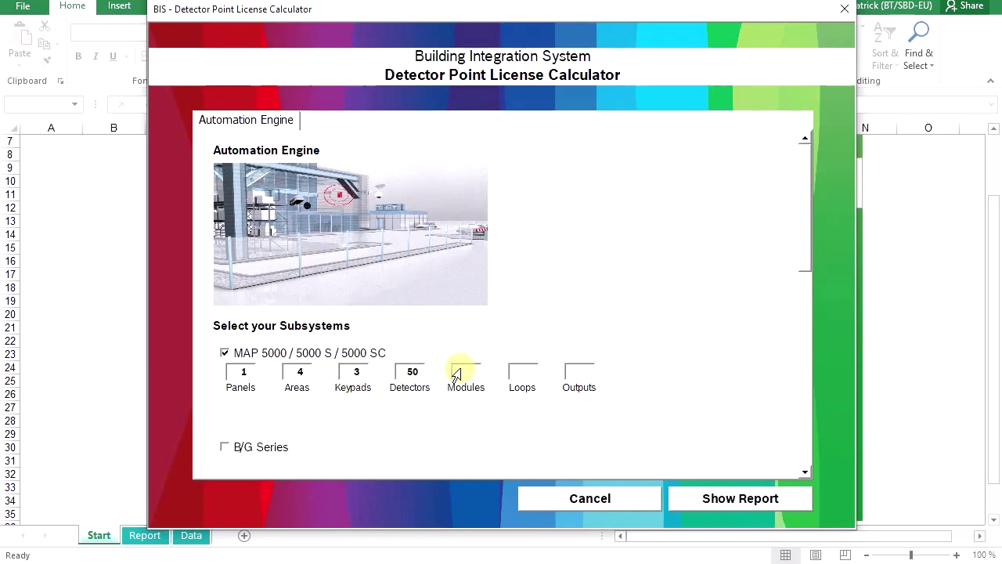
Step: Set the MAP 5000 subsystem to 30 modules, 2 loops and 30 outputs
{"action": "left_click", "coordinate": [456, 374]}
{"action": "type", "text": "30"}
{"action": "left_click", "coordinate": [525, 373]}
{"action": "type", "text": "2"}
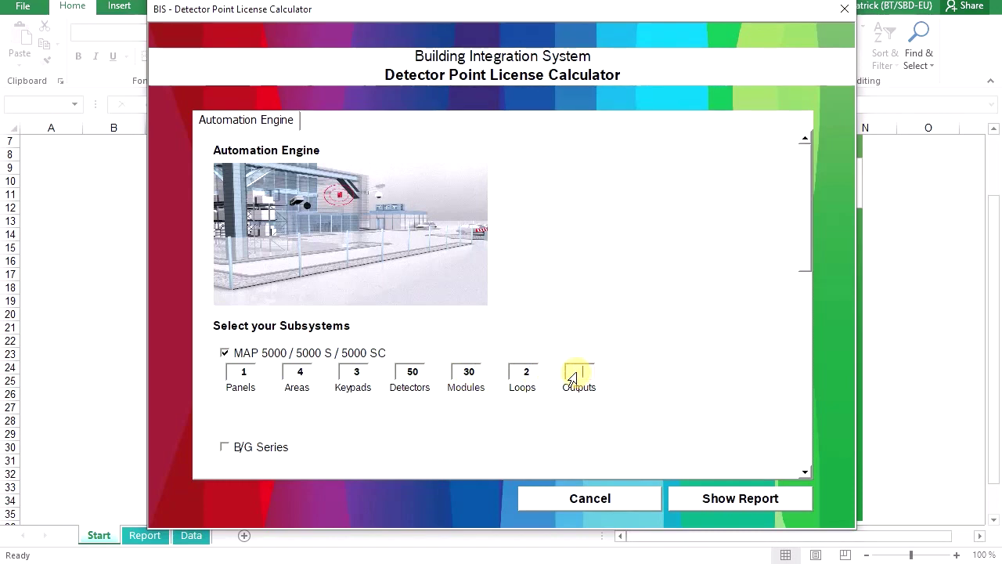
{"action": "left_click", "coordinate": [572, 374]}
{"action": "type", "text": "30"}
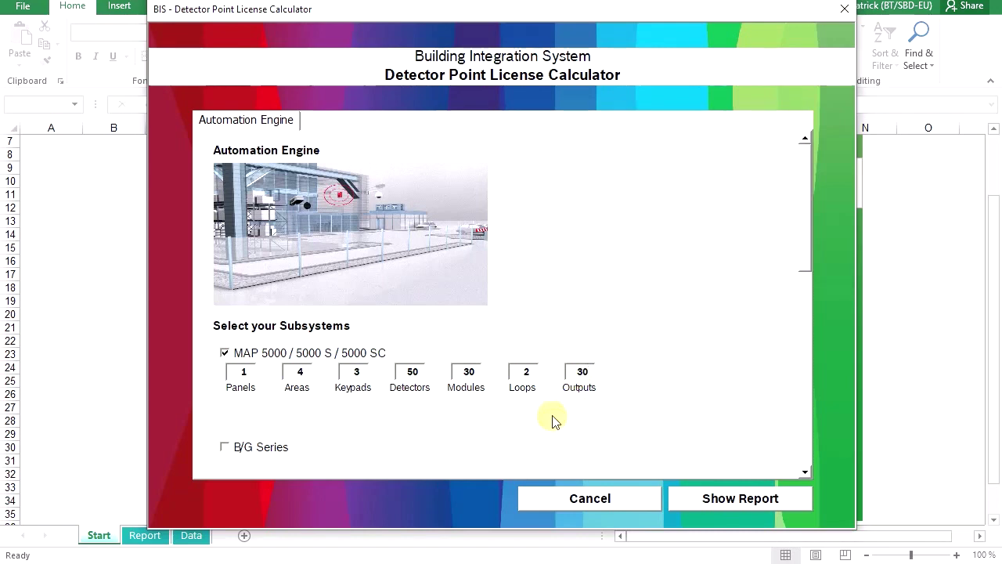
Step: Enable Praesideo and set 5 devices without speaker, 9 configured zones and 3 call items
{"action": "left_click_drag", "start_coordinate": [806, 177], "coordinate": [544, 277]}
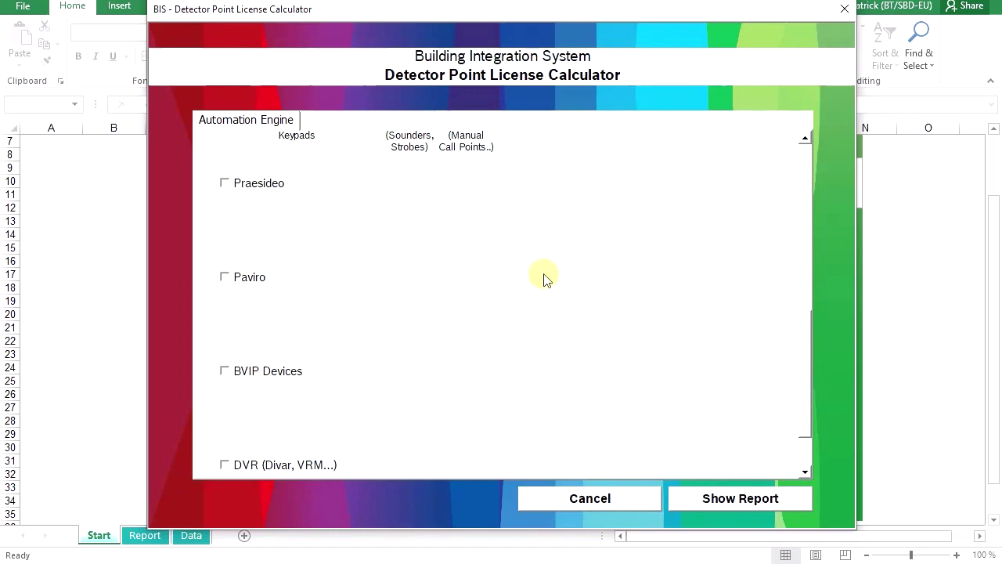
{"action": "left_click", "coordinate": [226, 186]}
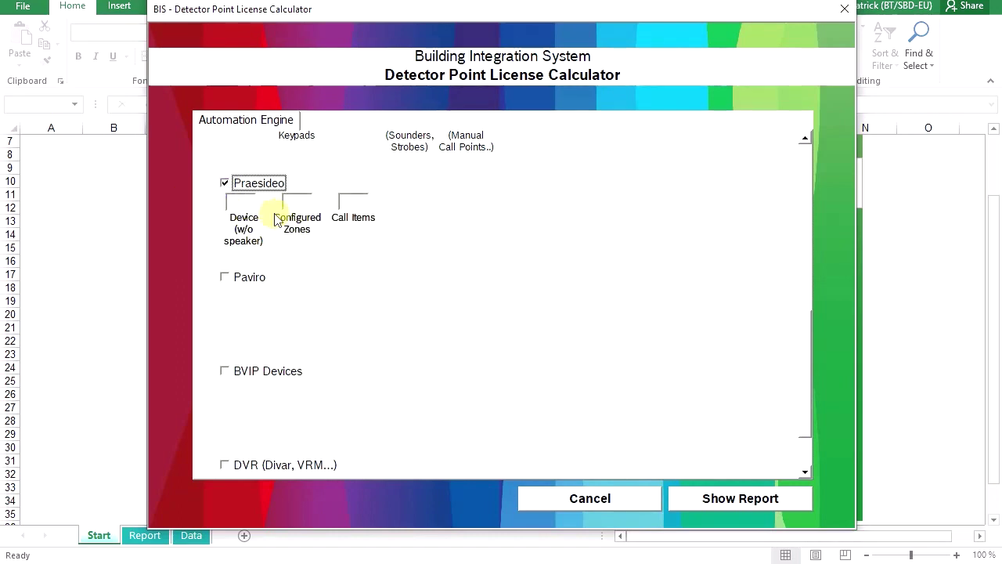
{"action": "left_click", "coordinate": [235, 201]}
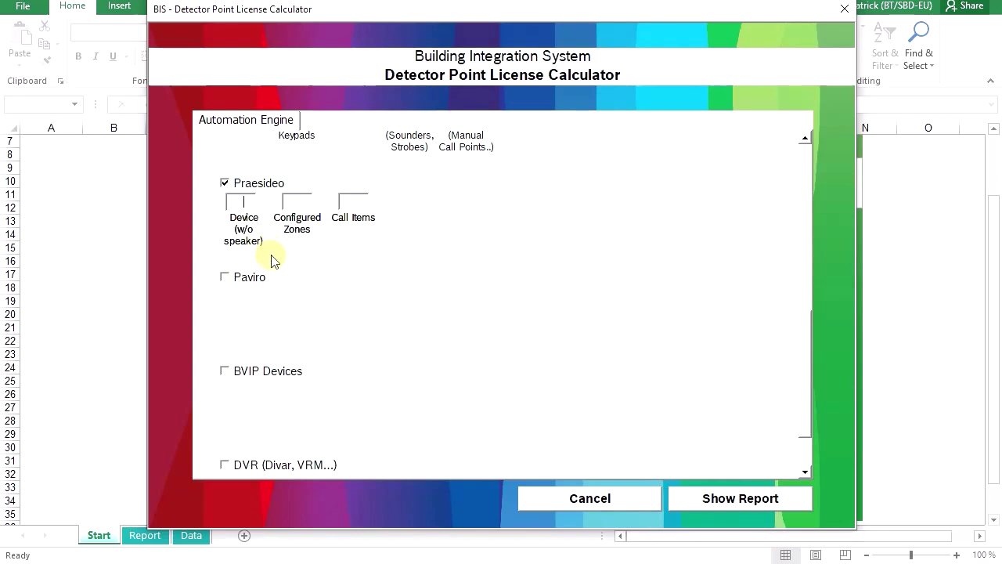
{"action": "type", "text": "5"}
{"action": "left_click", "coordinate": [295, 201]}
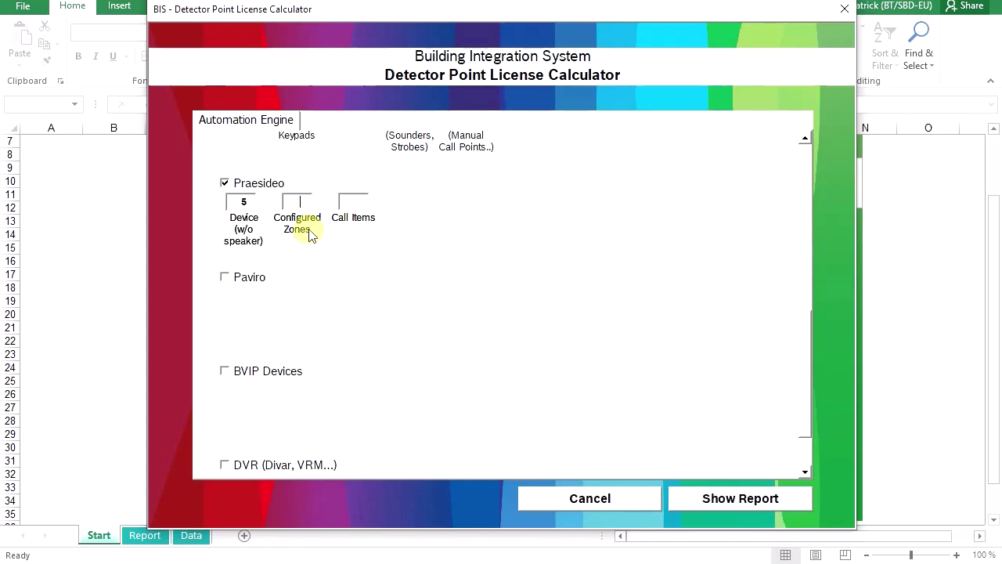
{"action": "type", "text": "9"}
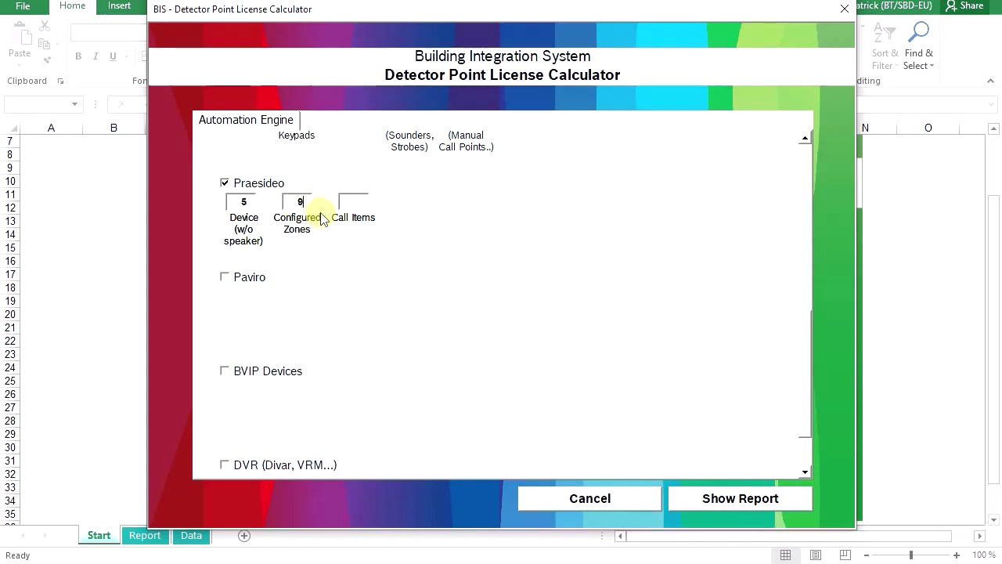
{"action": "left_click", "coordinate": [351, 205]}
Step: Generate the license report and review the subsystem points, the detector points to order and the license packages
{"action": "left_click", "coordinate": [737, 502]}
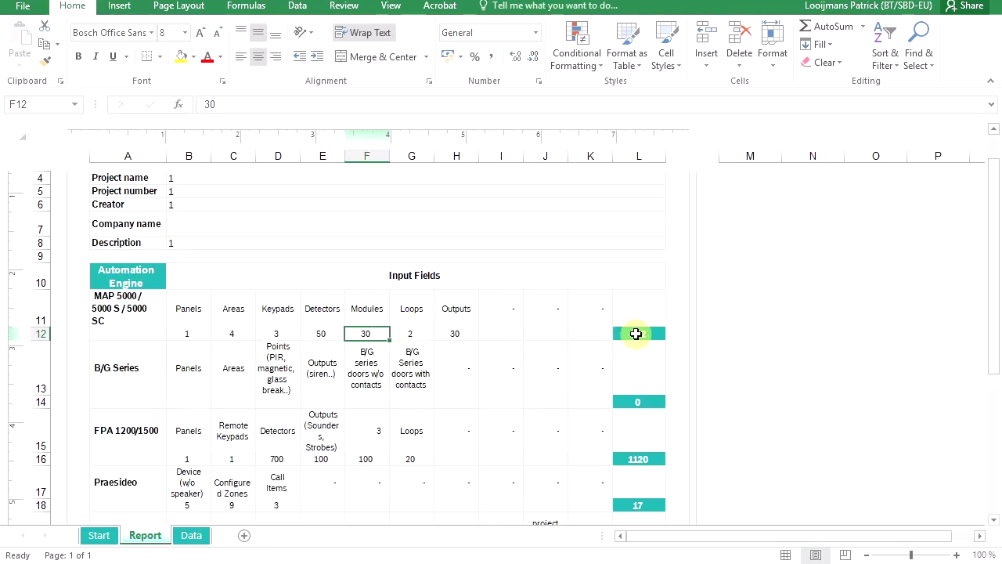
{"action": "scroll", "coordinate": [634, 343], "scroll_direction": "down", "scroll_amount": 1}
{"action": "scroll", "coordinate": [634, 344], "scroll_direction": "down", "scroll_amount": 2}
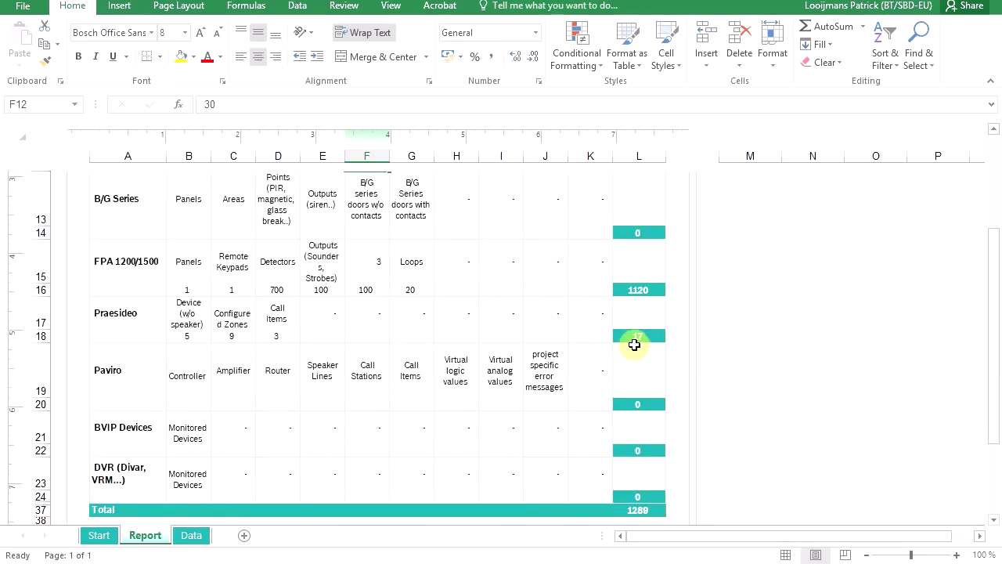
{"action": "scroll", "coordinate": [634, 344], "scroll_direction": "down", "scroll_amount": 2}
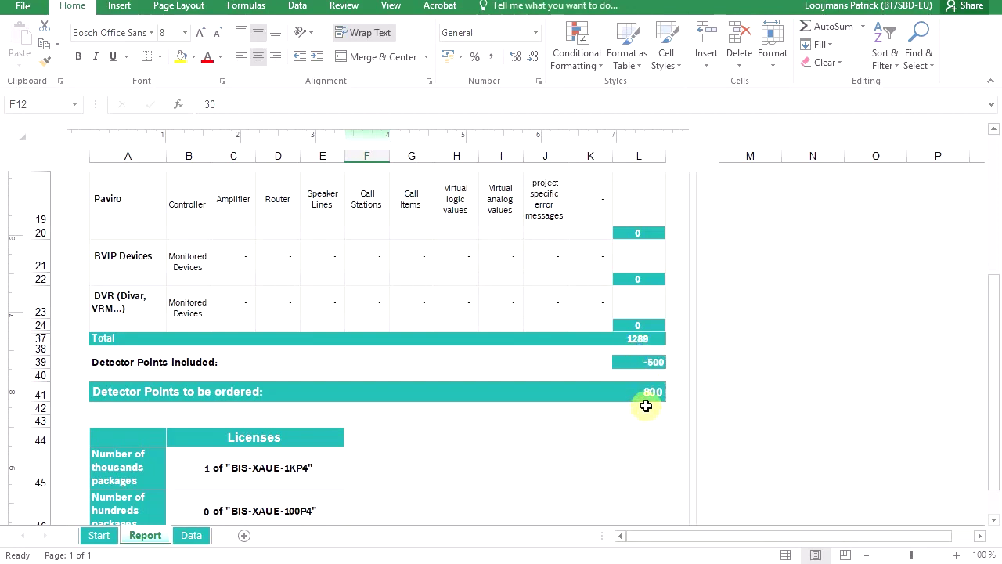
{"action": "scroll", "coordinate": [646, 405], "scroll_direction": "down", "scroll_amount": 1}
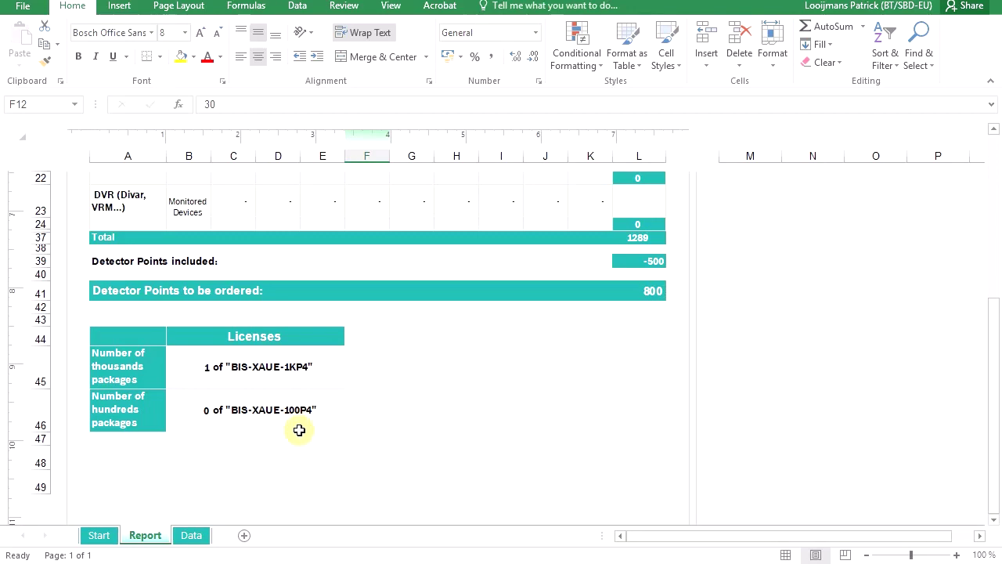
{"action": "scroll", "coordinate": [296, 429], "scroll_direction": "up", "scroll_amount": 3}
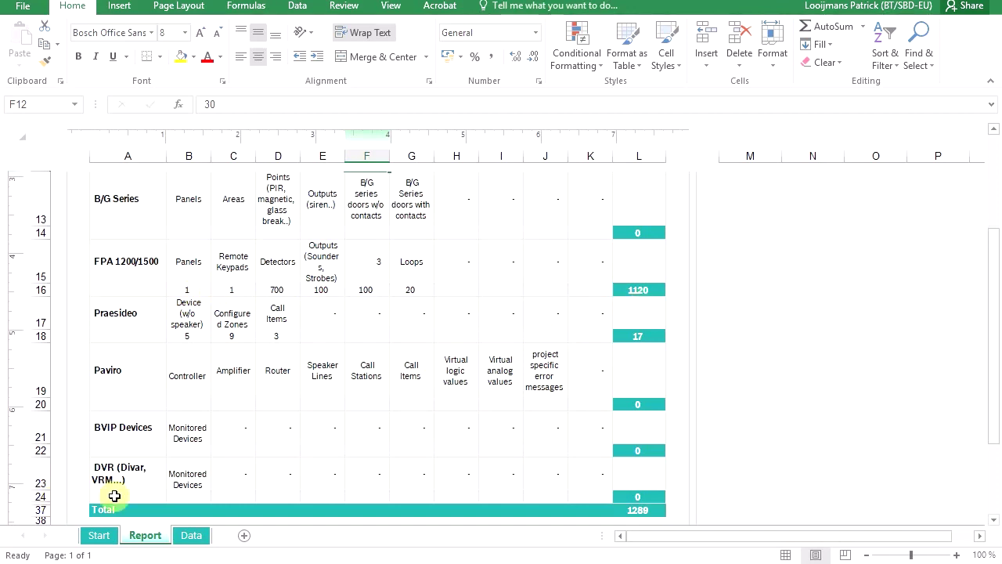
Step: Check the detector points per FPA 1200/1500 panel on the Data sheet and return to the Report sheet
{"action": "left_click", "coordinate": [191, 537]}
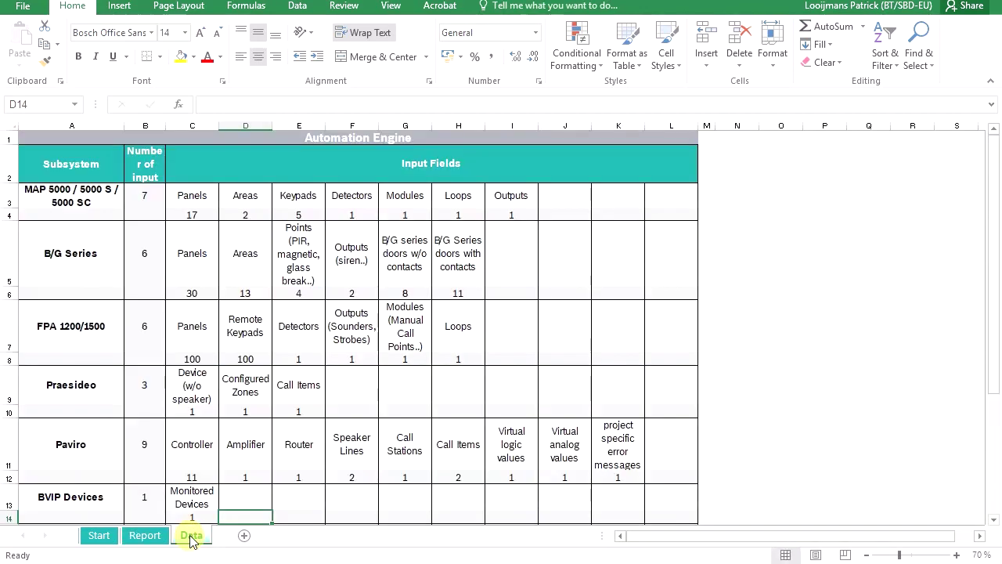
{"action": "left_click", "coordinate": [202, 363]}
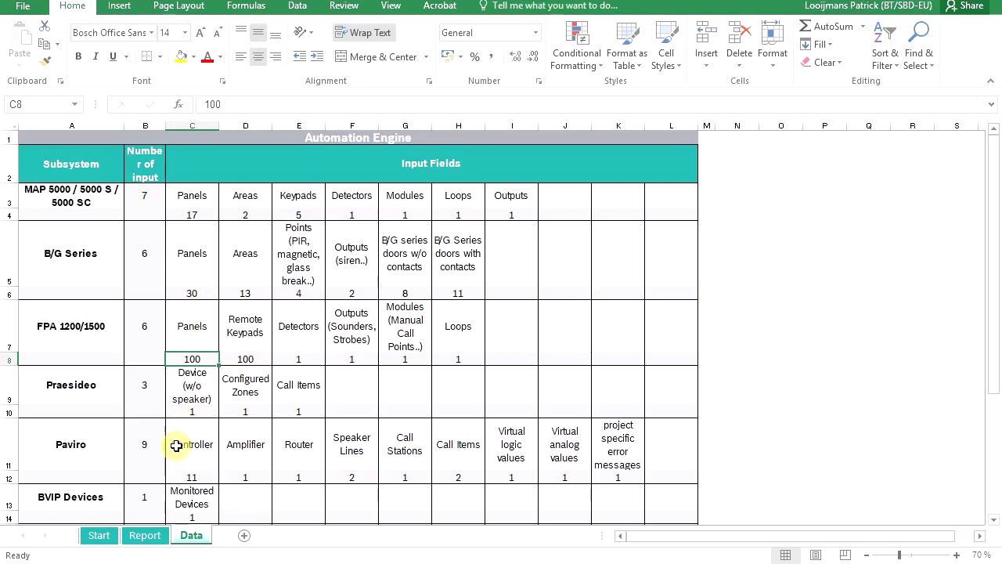
{"action": "left_click", "coordinate": [156, 538]}
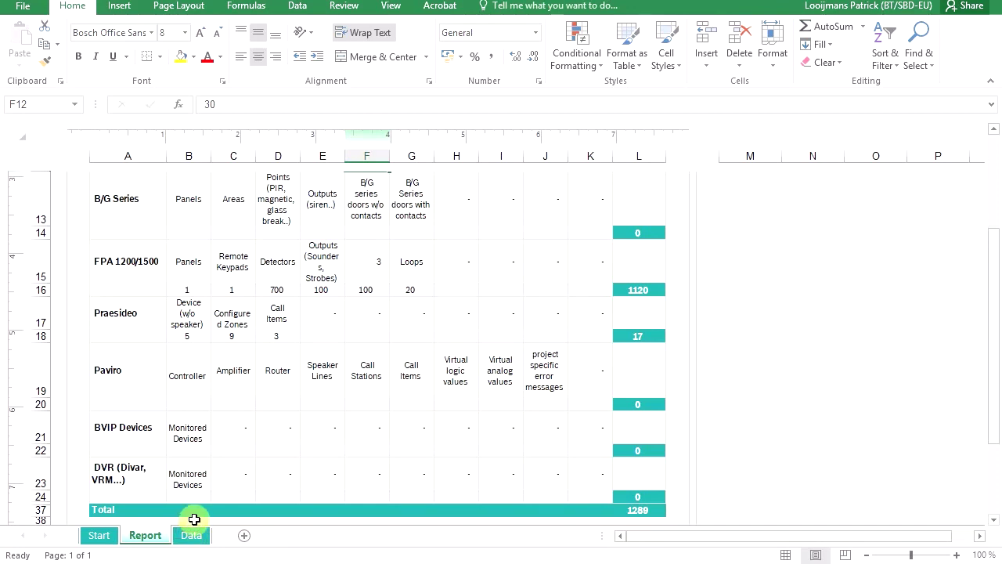
Step: Close the Detector Point License Calculator workbook without saving the changes
{"action": "key", "text": "alt+F4"}
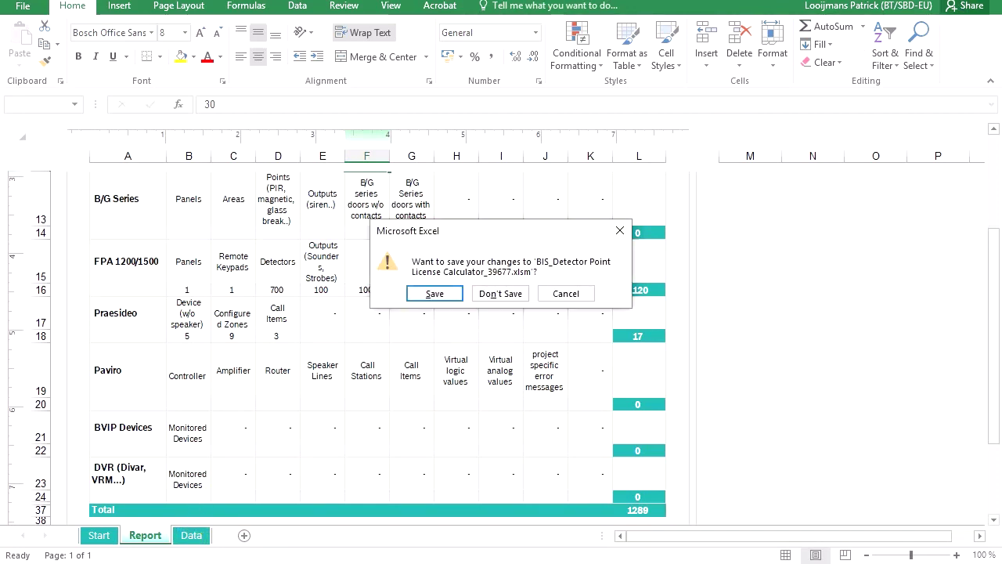
{"action": "left_click", "coordinate": [511, 293]}
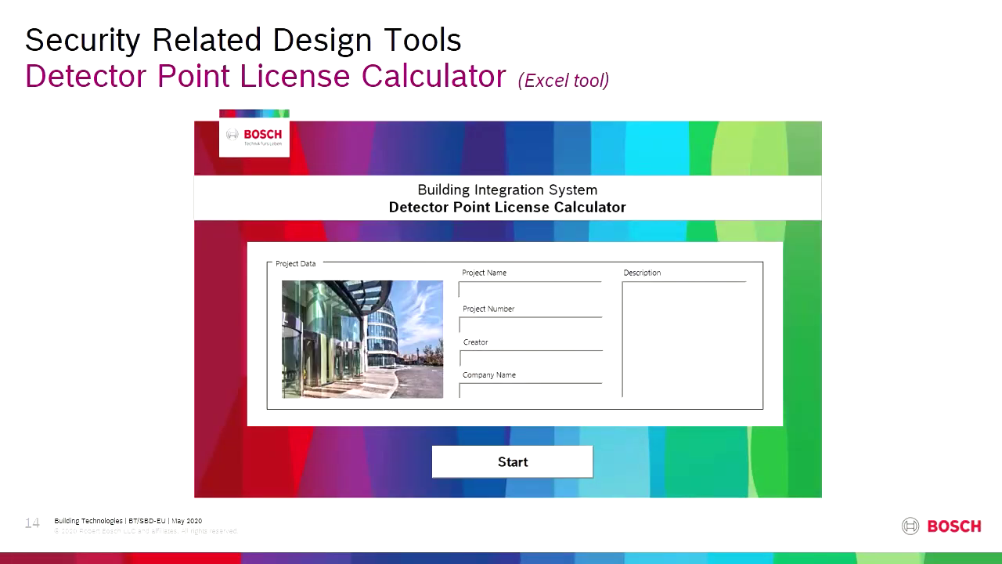